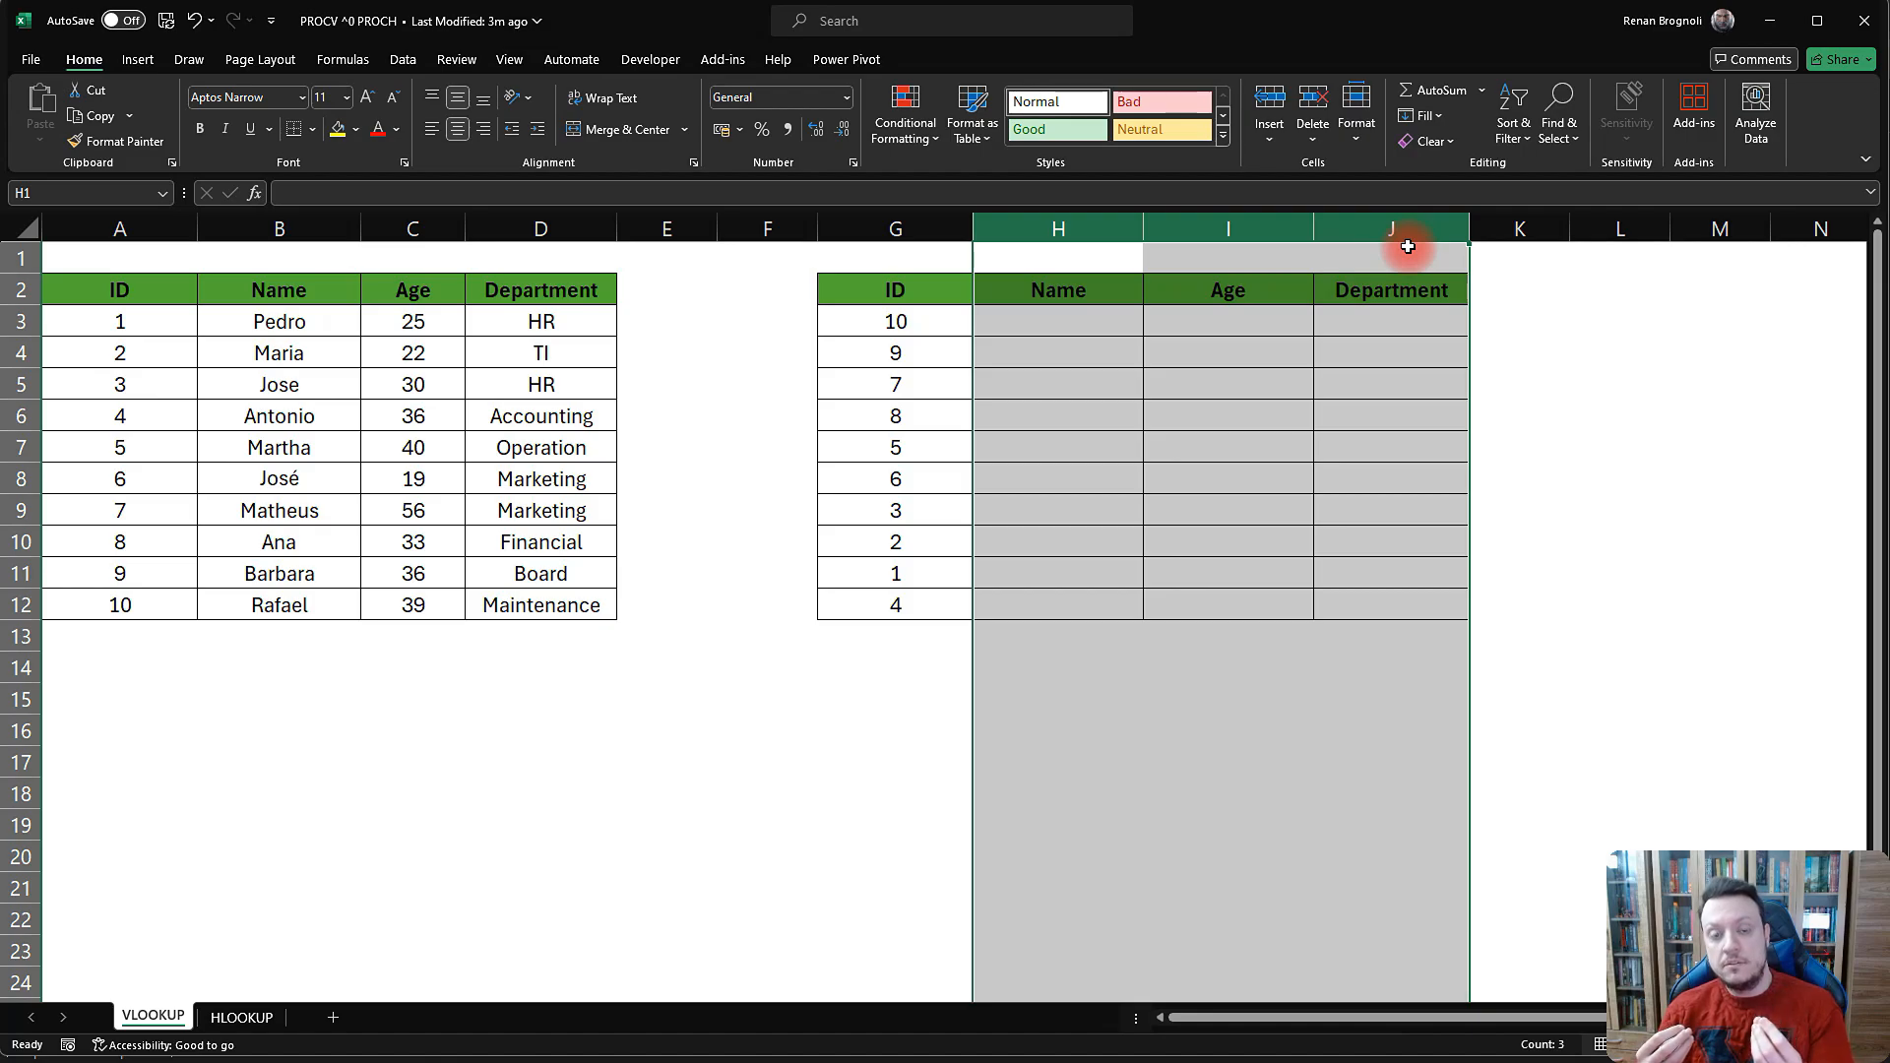
- Enter =VLOOKUP(G3;table_id;2;0) in cell H3 to look up the name for the first ID
{"action": "left_click", "coordinate": [1043, 418]}
{"action": "left_click", "coordinate": [1065, 320]}
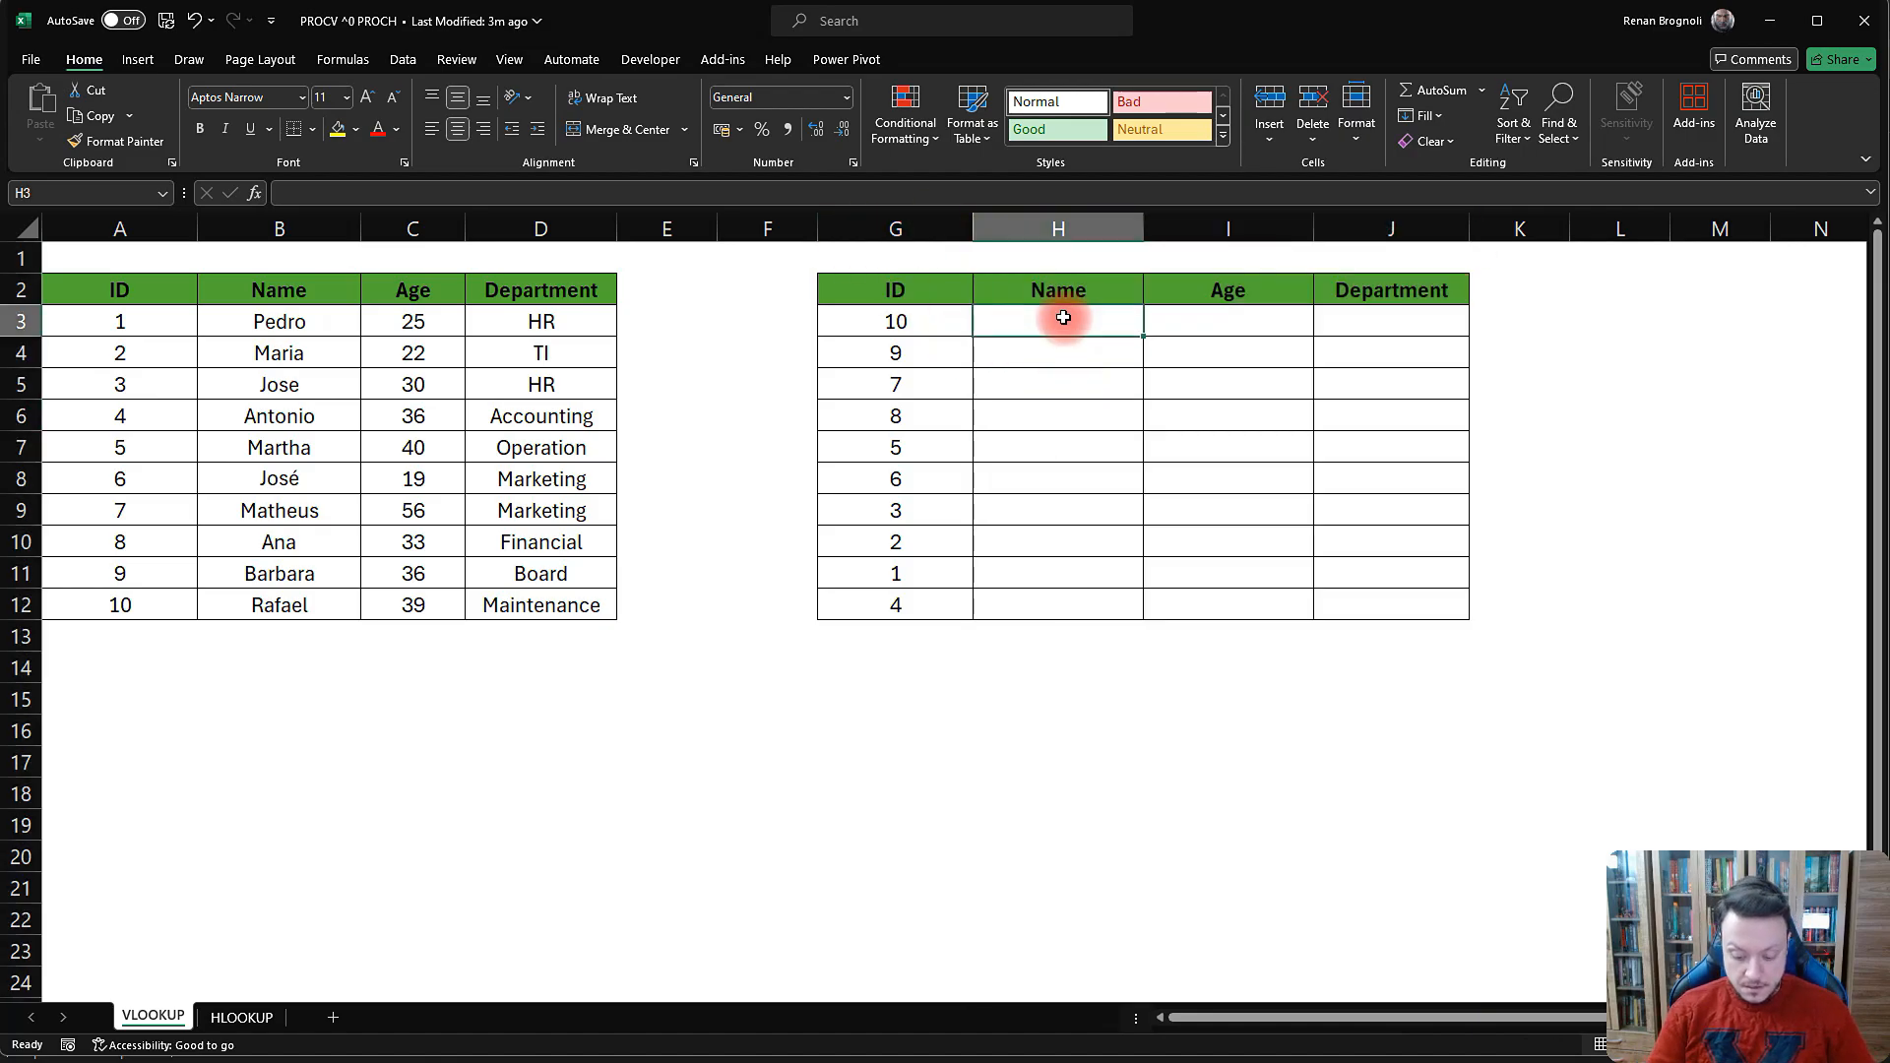
{"action": "type", "text": "=vl"}
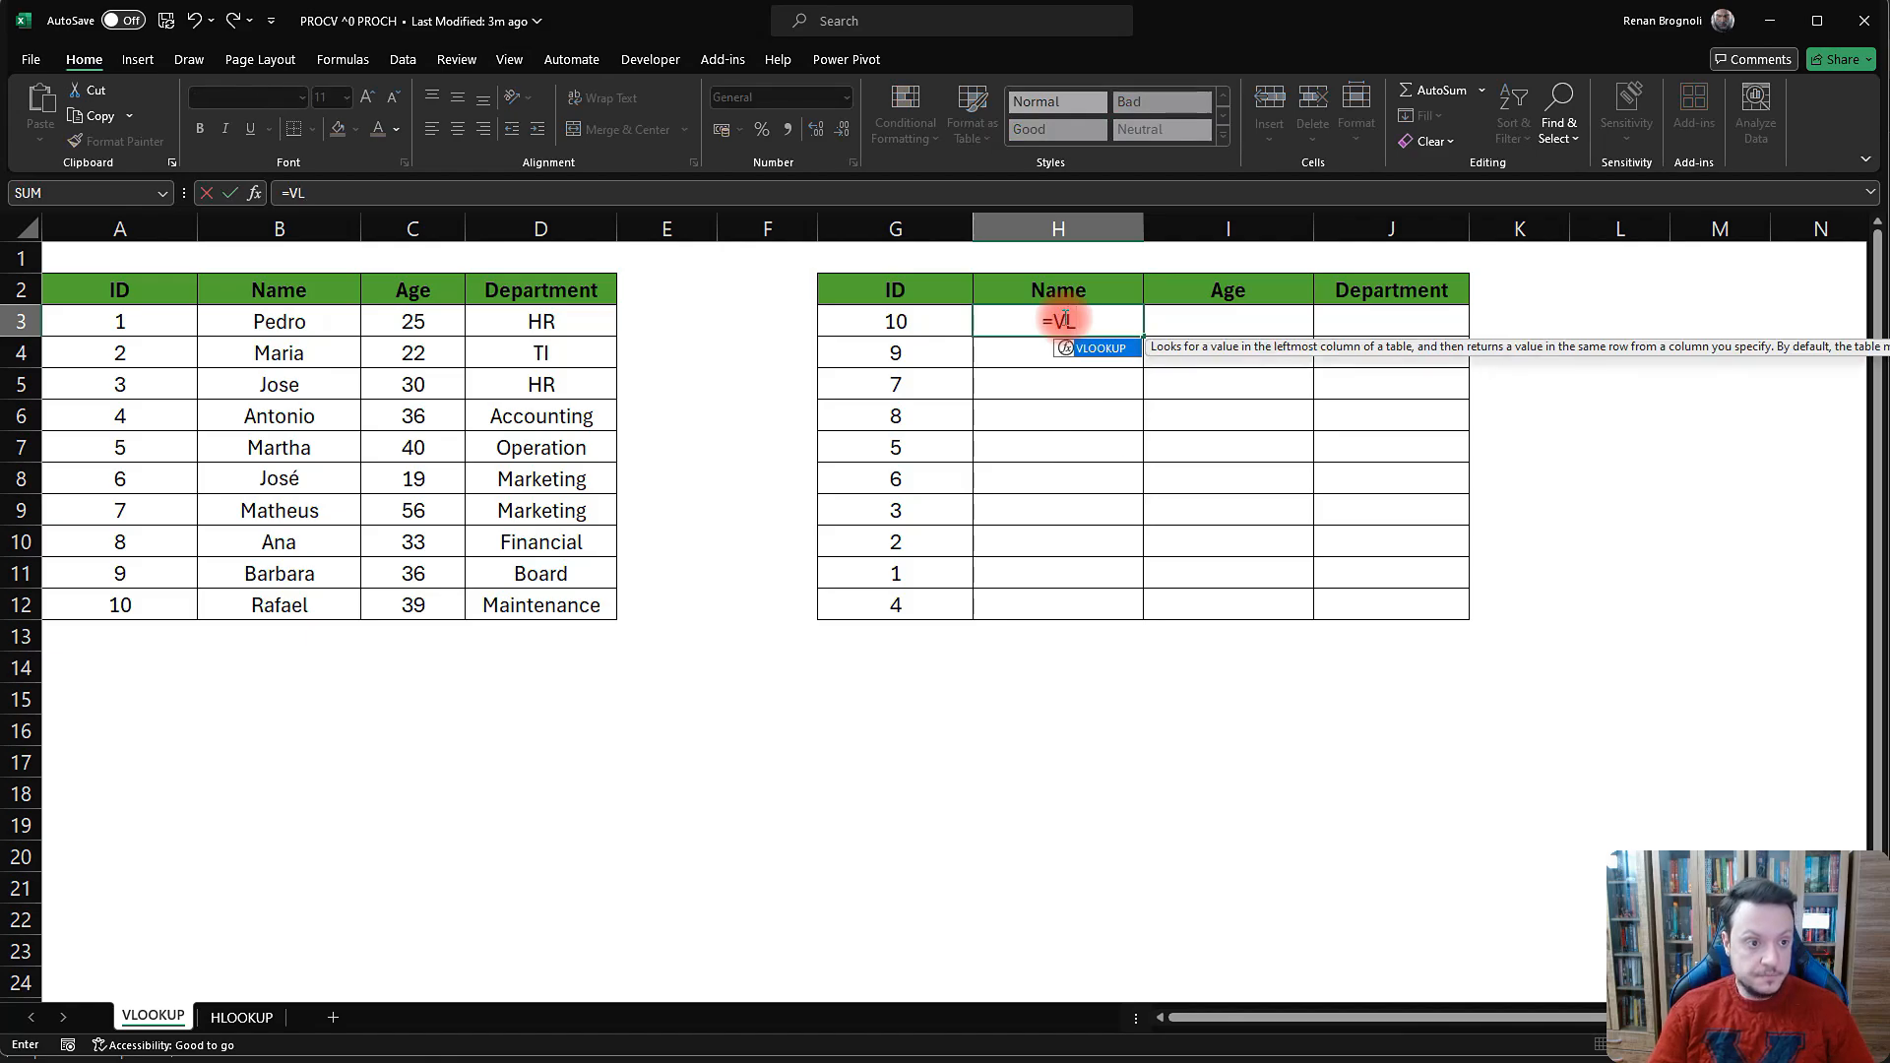
{"action": "key", "text": "Tab"}
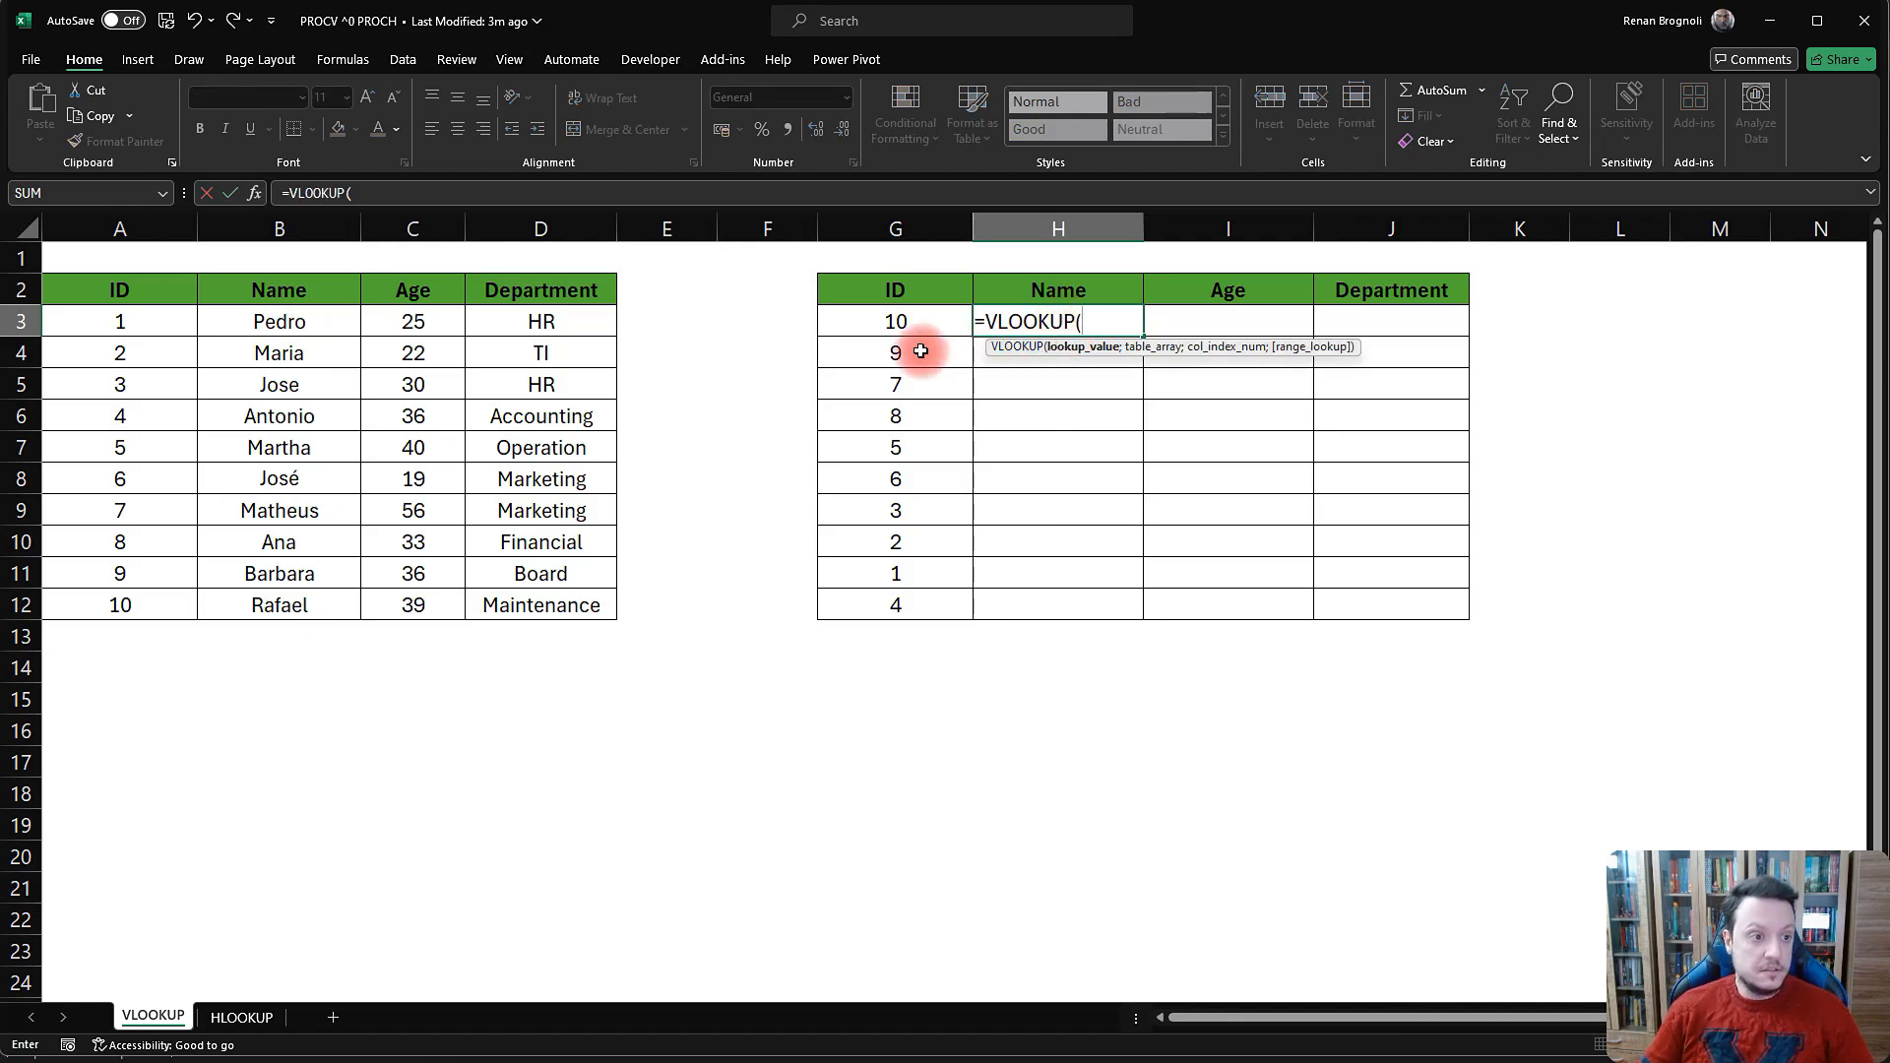
{"action": "left_click", "coordinate": [898, 321]}
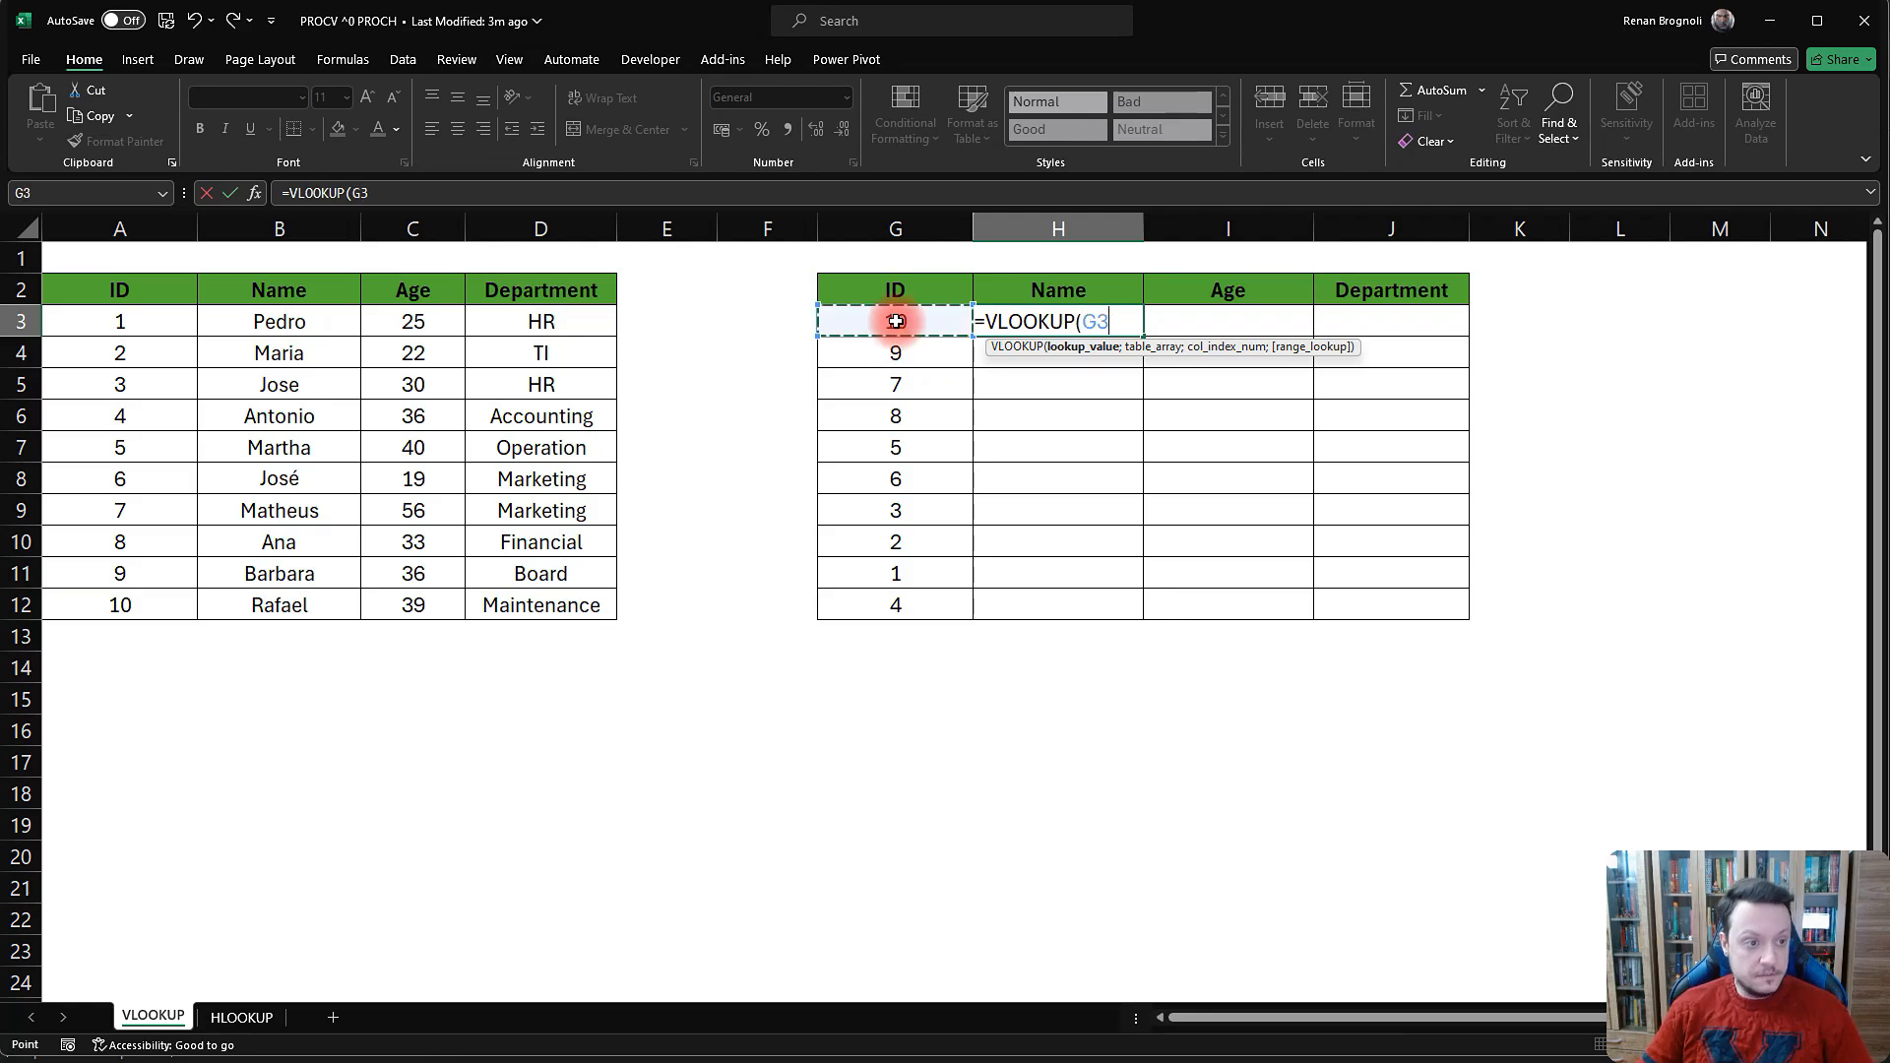
{"action": "type", "text": ";"}
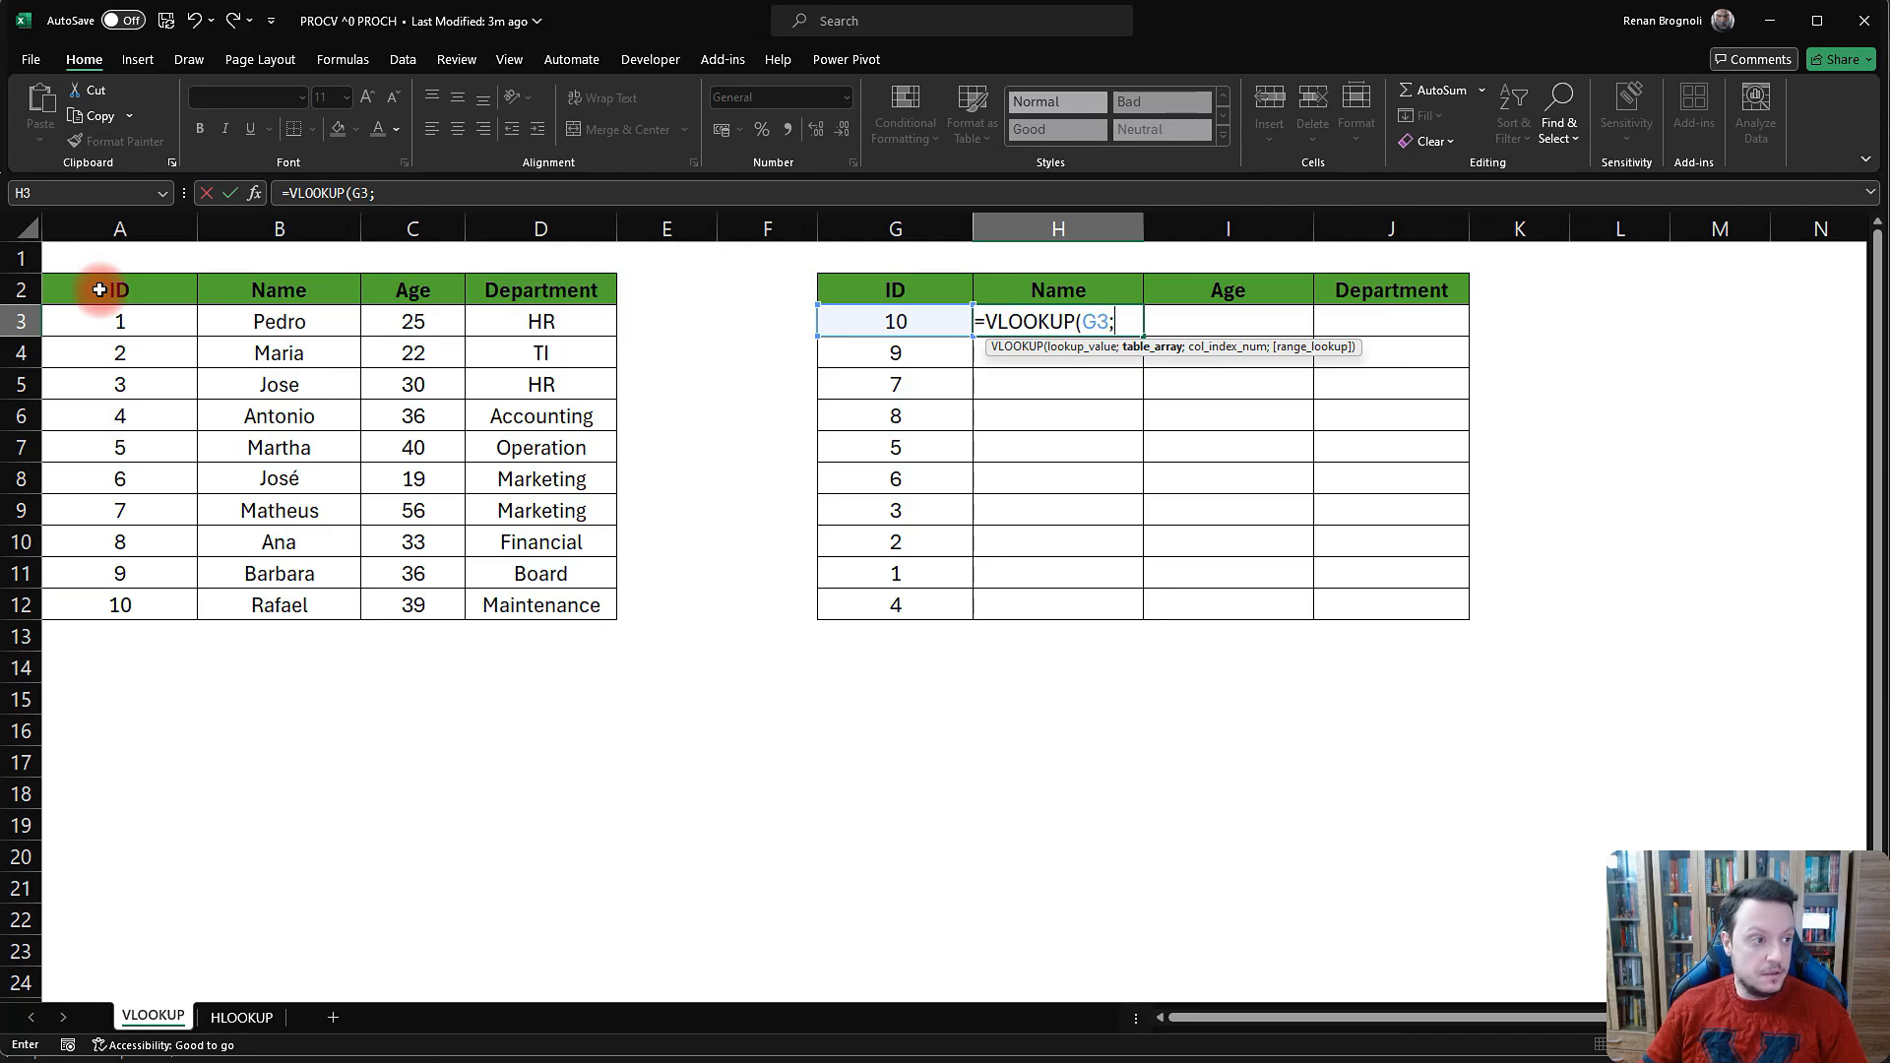
{"action": "left_click_drag", "start_coordinate": [99, 290], "coordinate": [525, 611]}
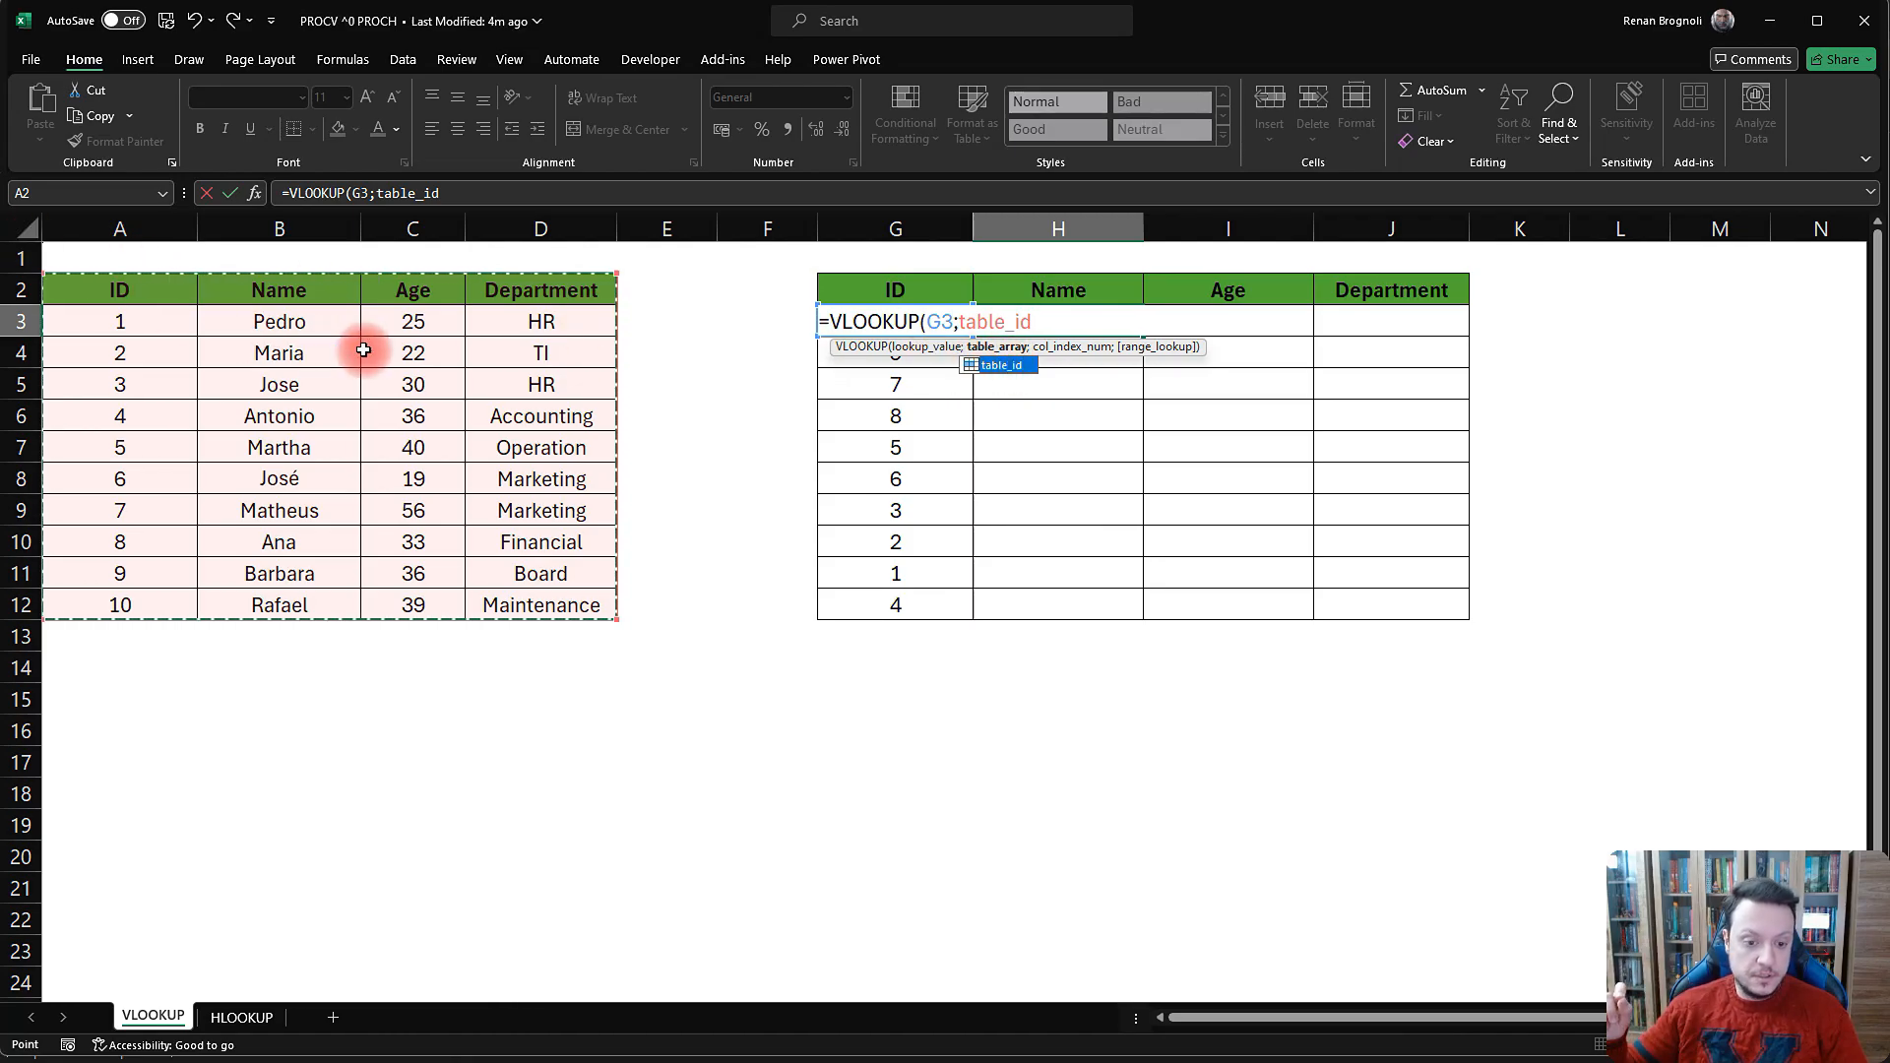
{"action": "type", "text": ";"}
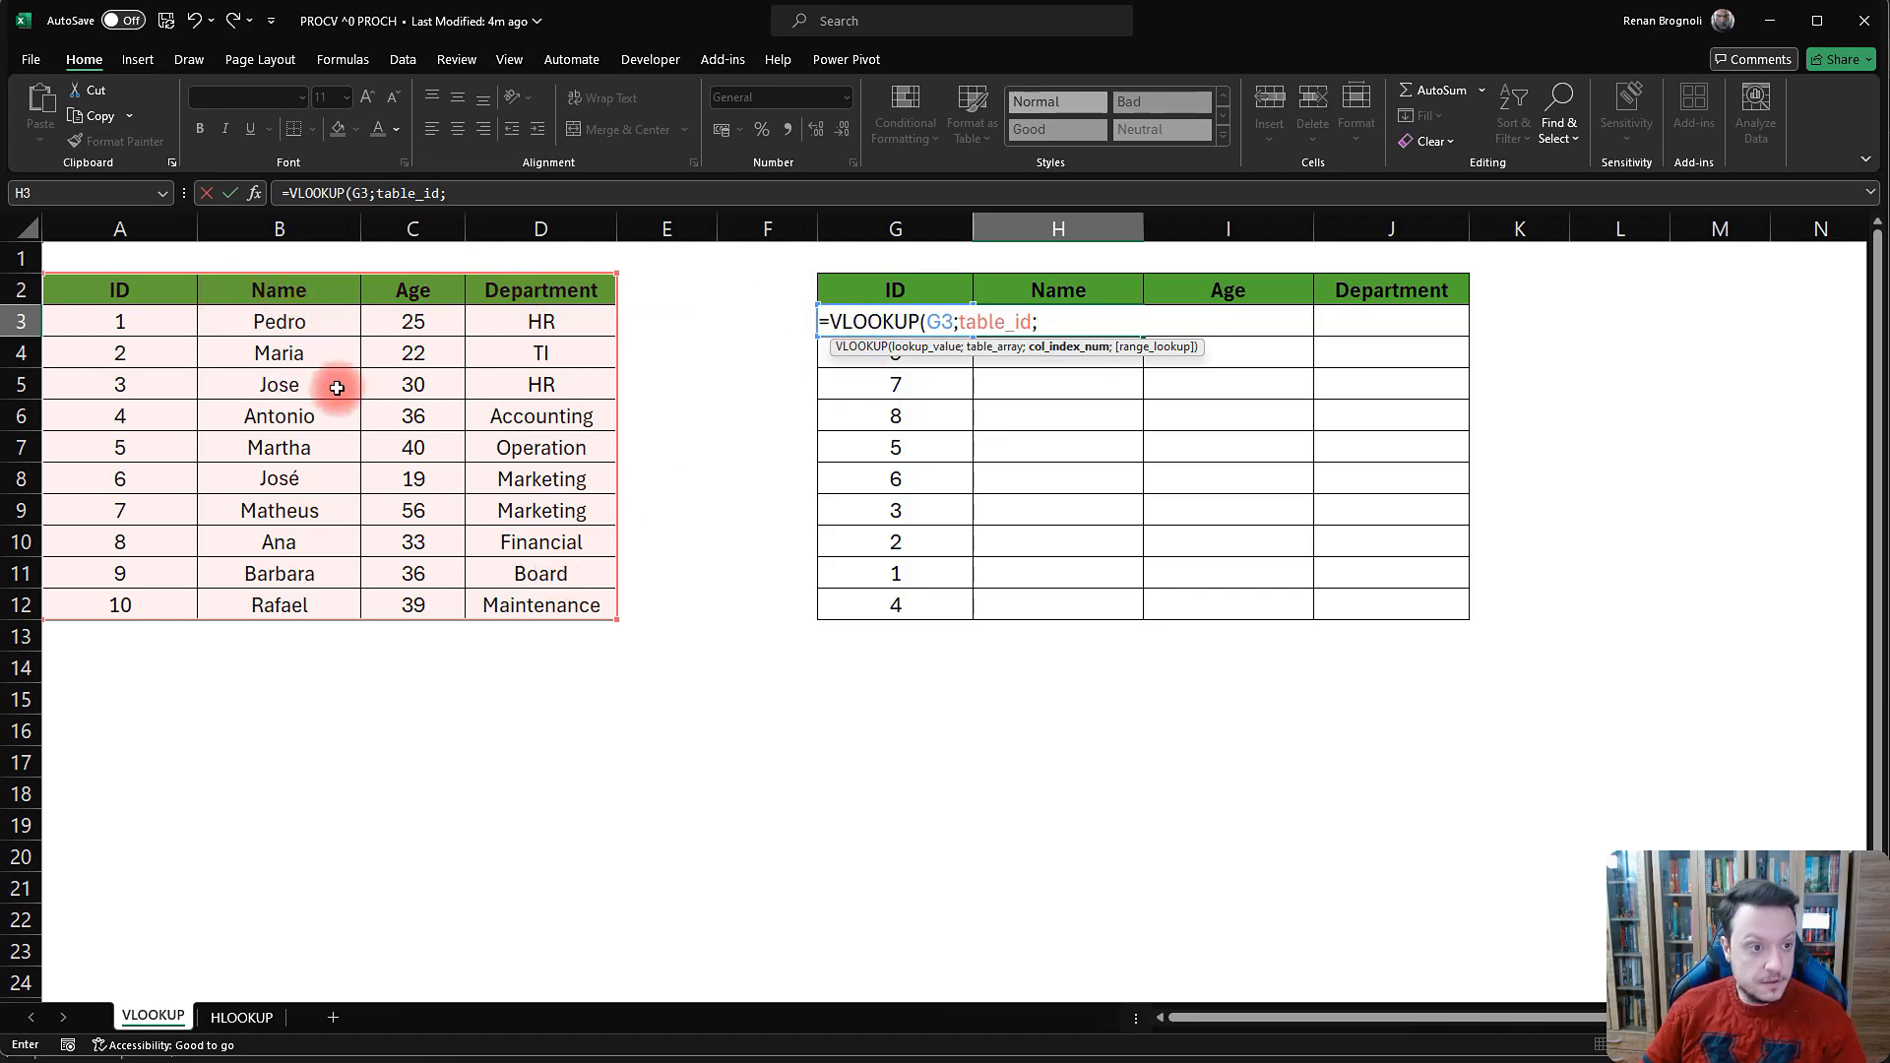
{"action": "type", "text": "2"}
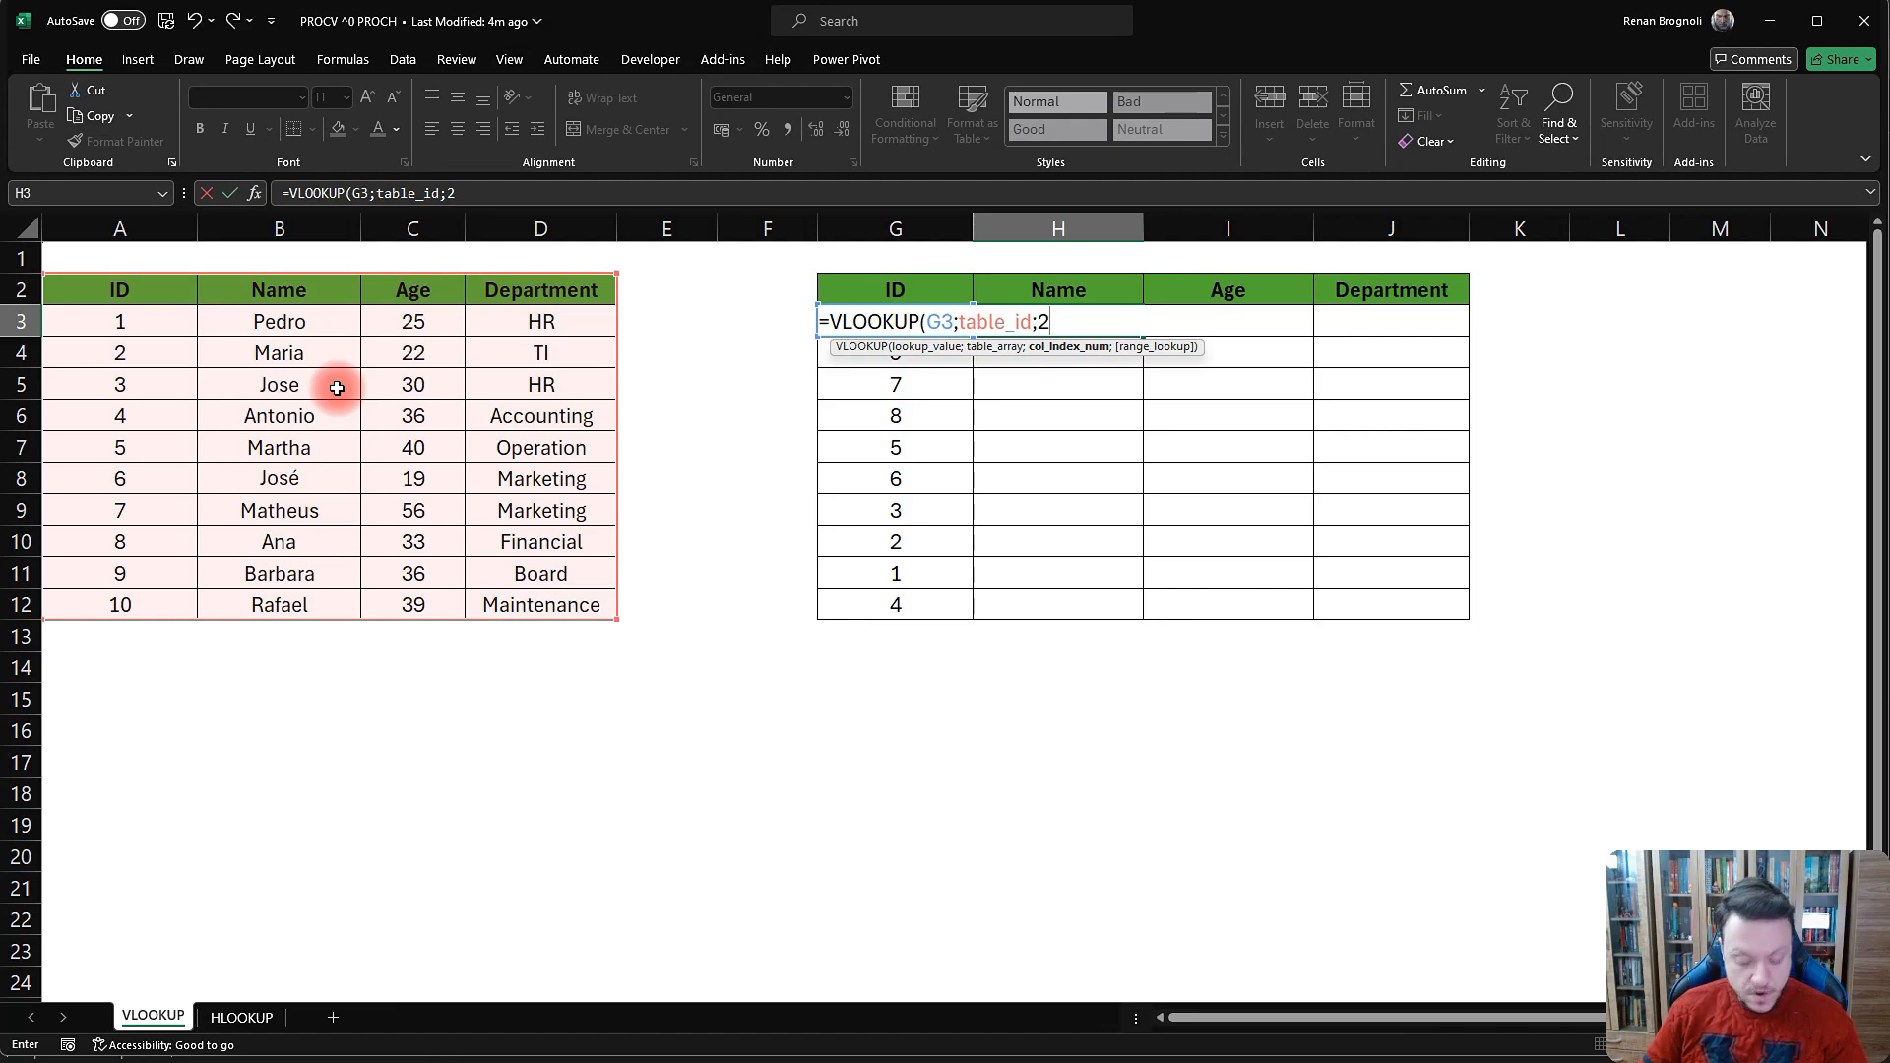
{"action": "type", "text": ";"}
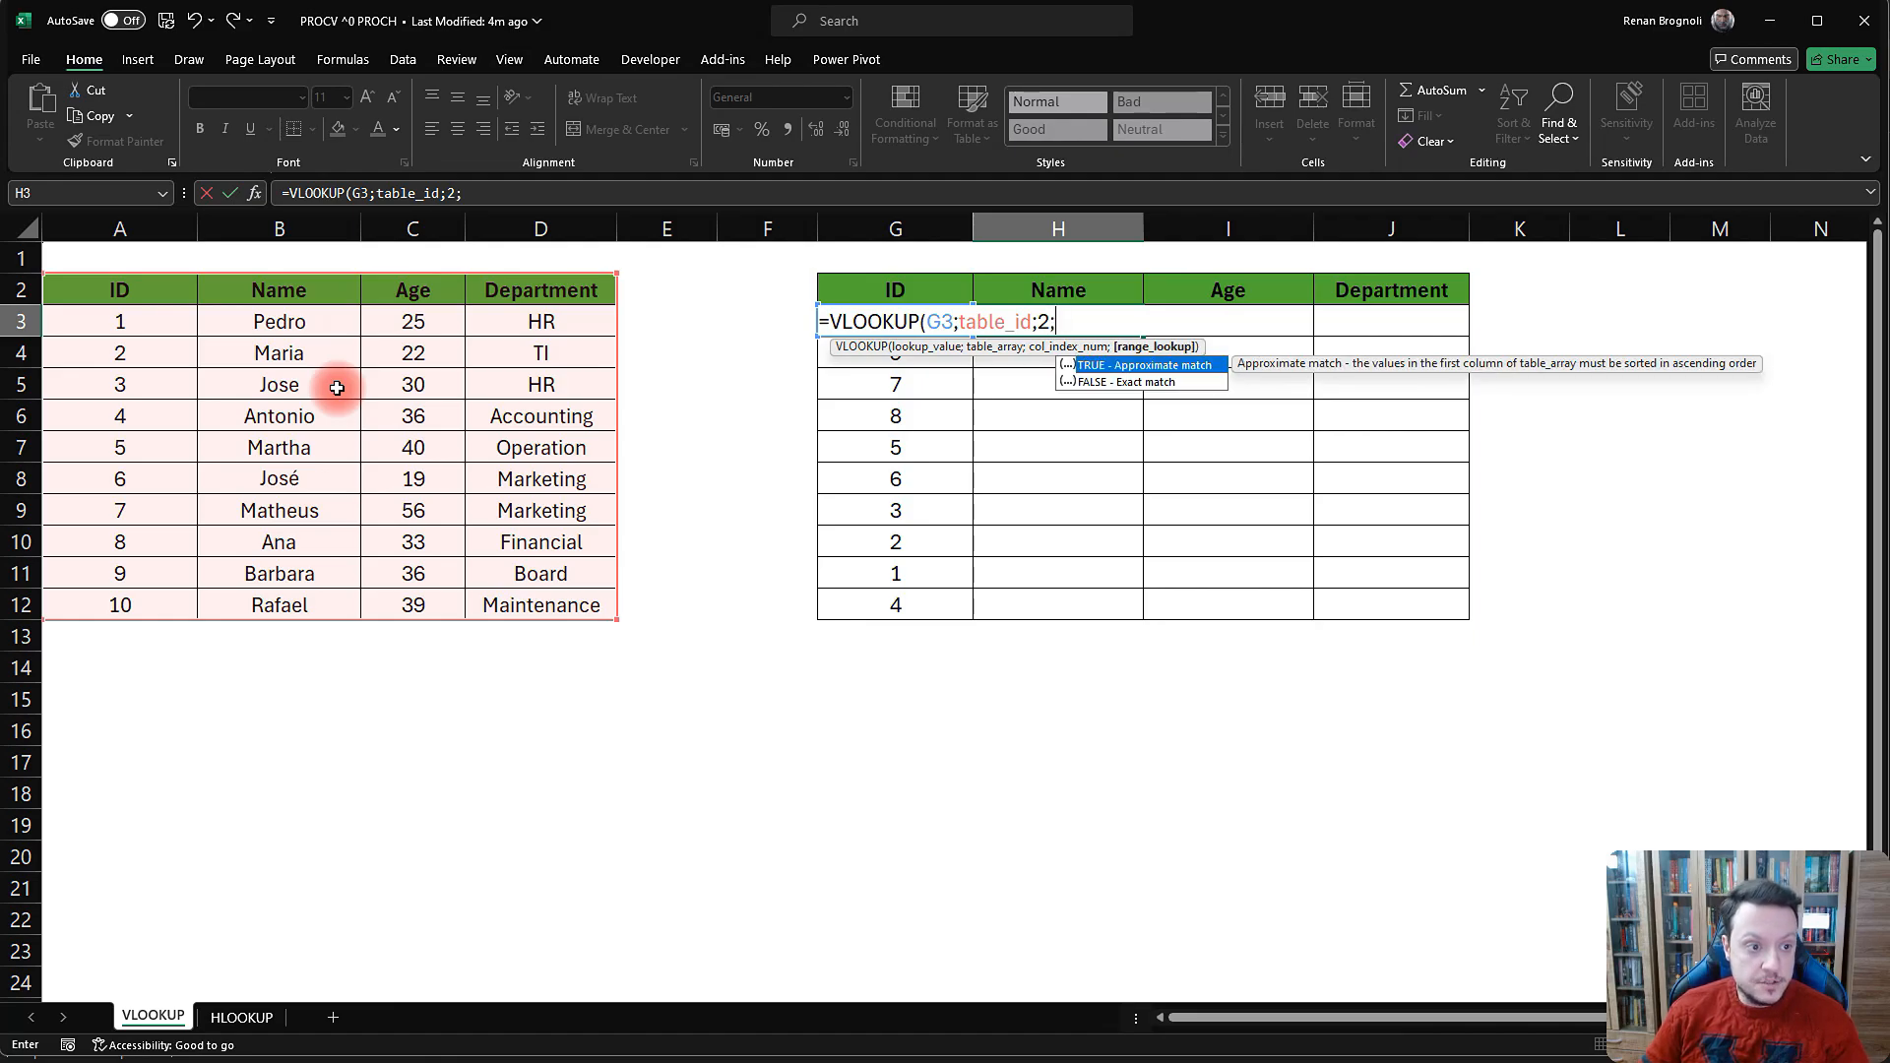
{"action": "type", "text": "0"}
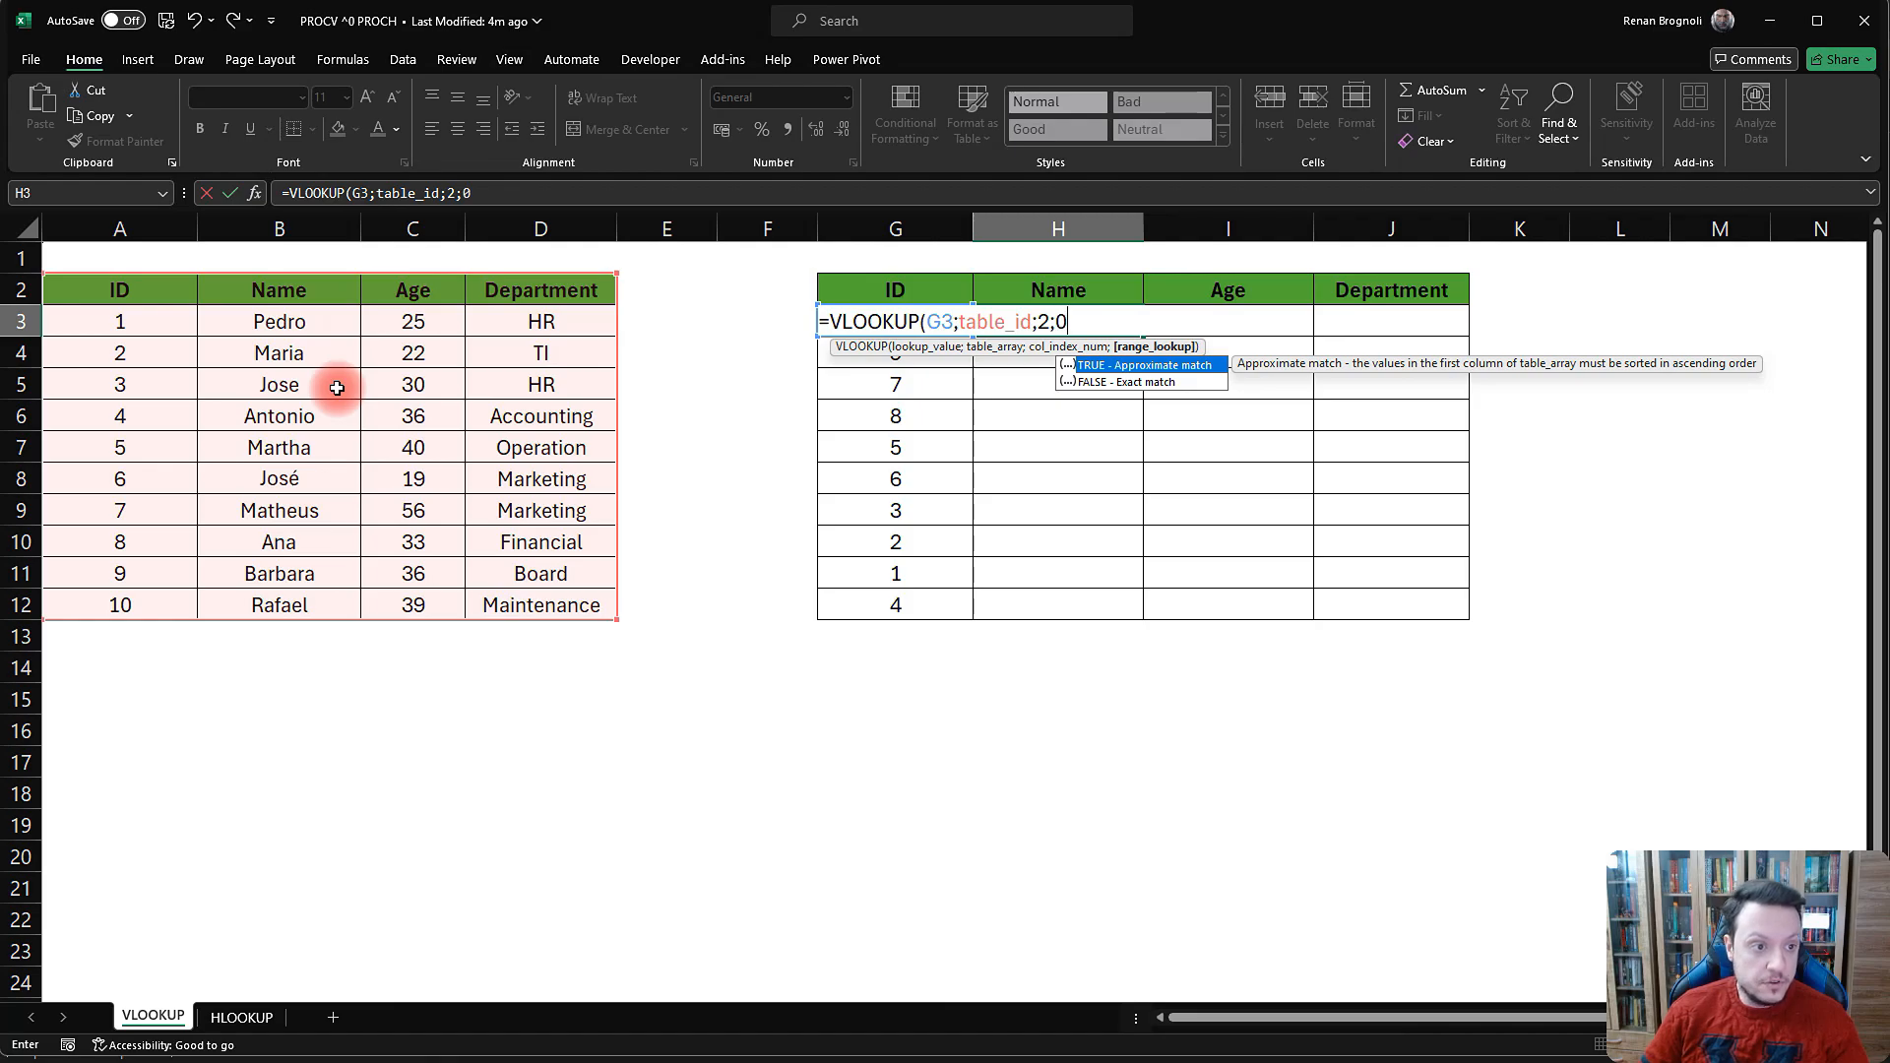
{"action": "type", "text": ")"}
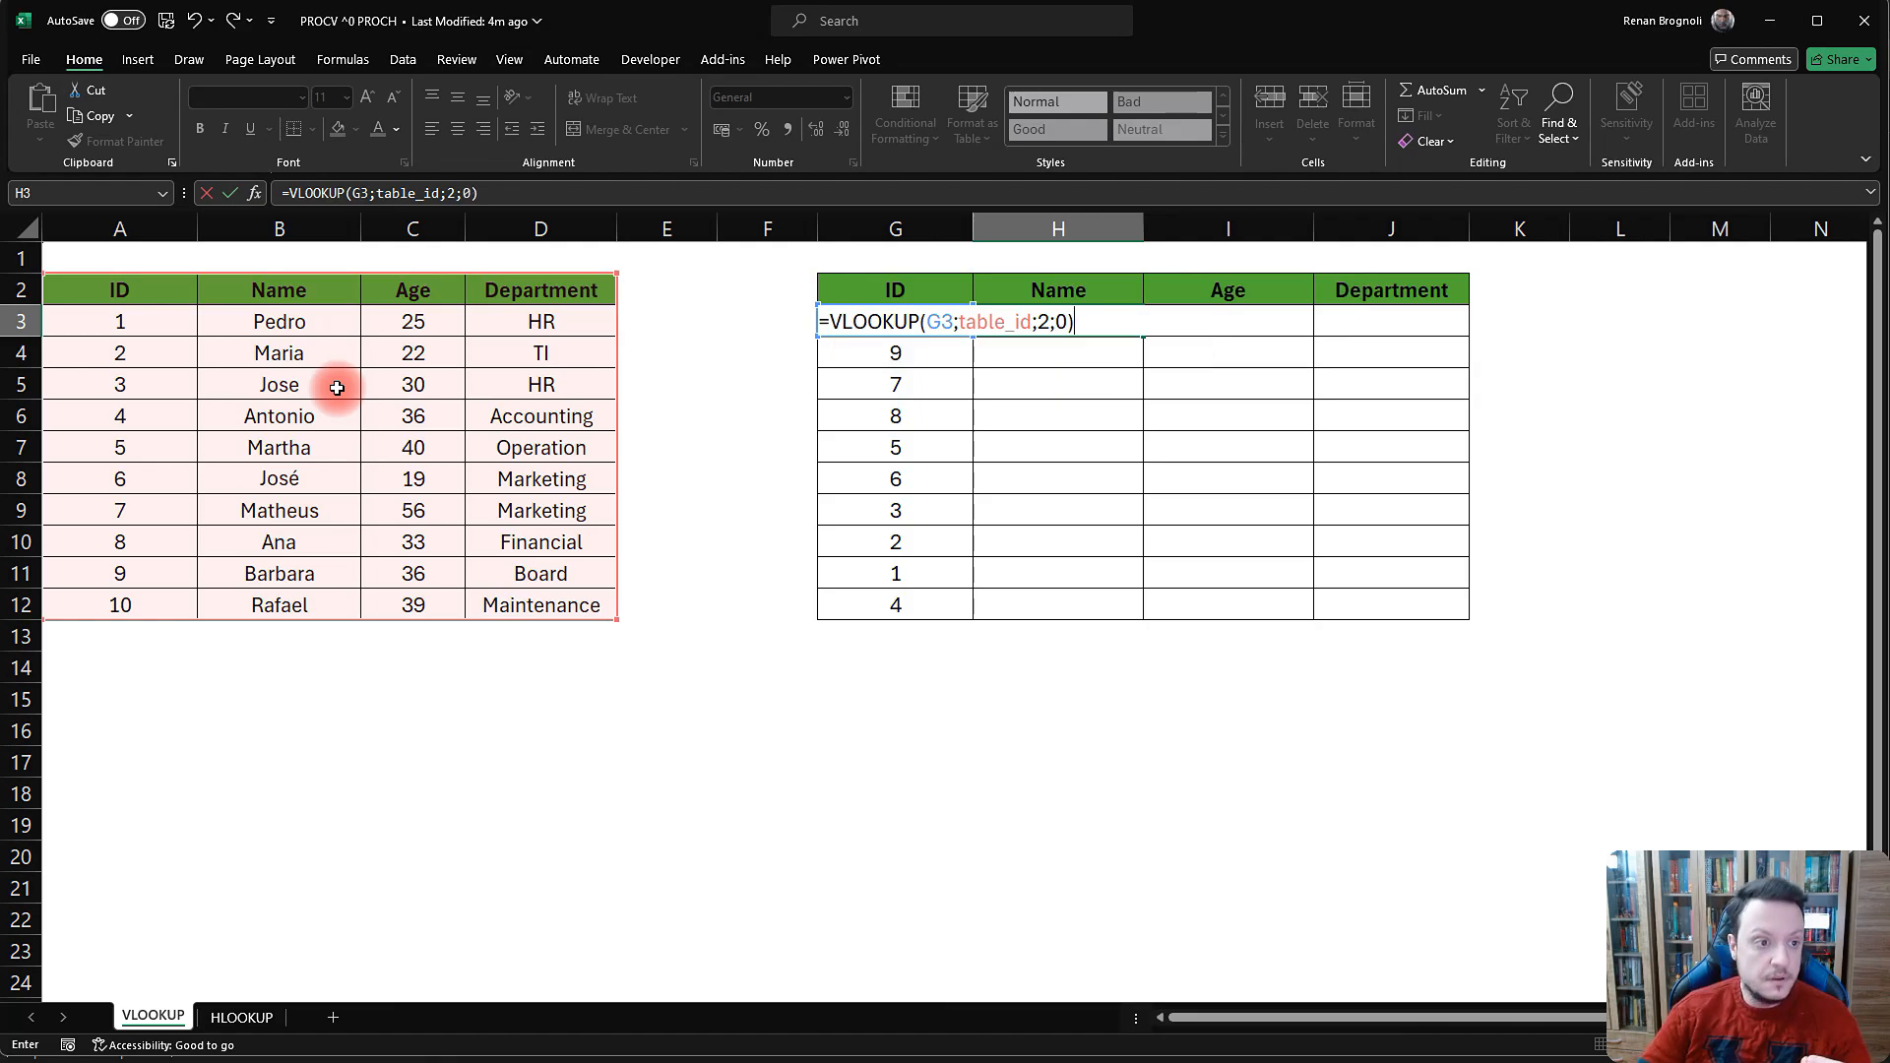
{"action": "key", "text": "Return"}
- Select the source table A2:D12 and assign it the range name table_id
{"action": "left_click_drag", "start_coordinate": [75, 300], "coordinate": [528, 598]}
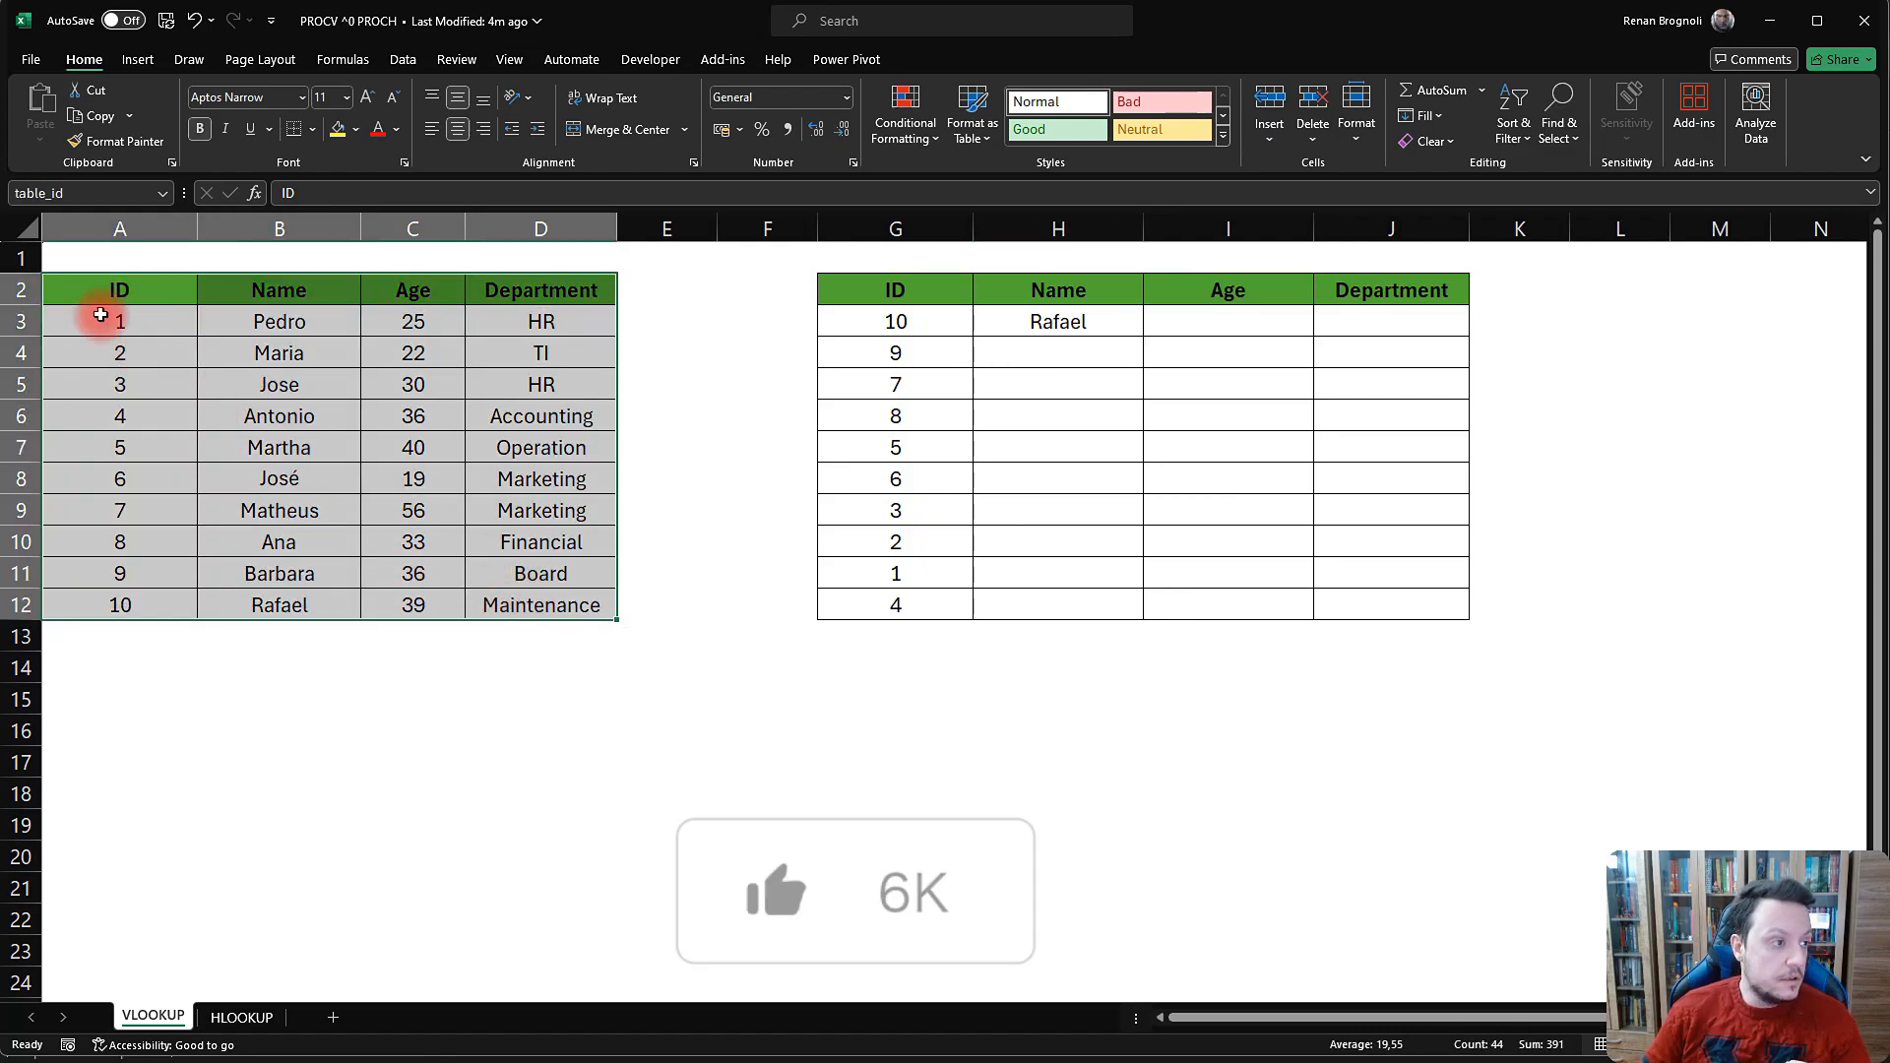
{"action": "left_click", "coordinate": [40, 193]}
{"action": "type", "text": "table_id"}
{"action": "key", "text": "Return"}
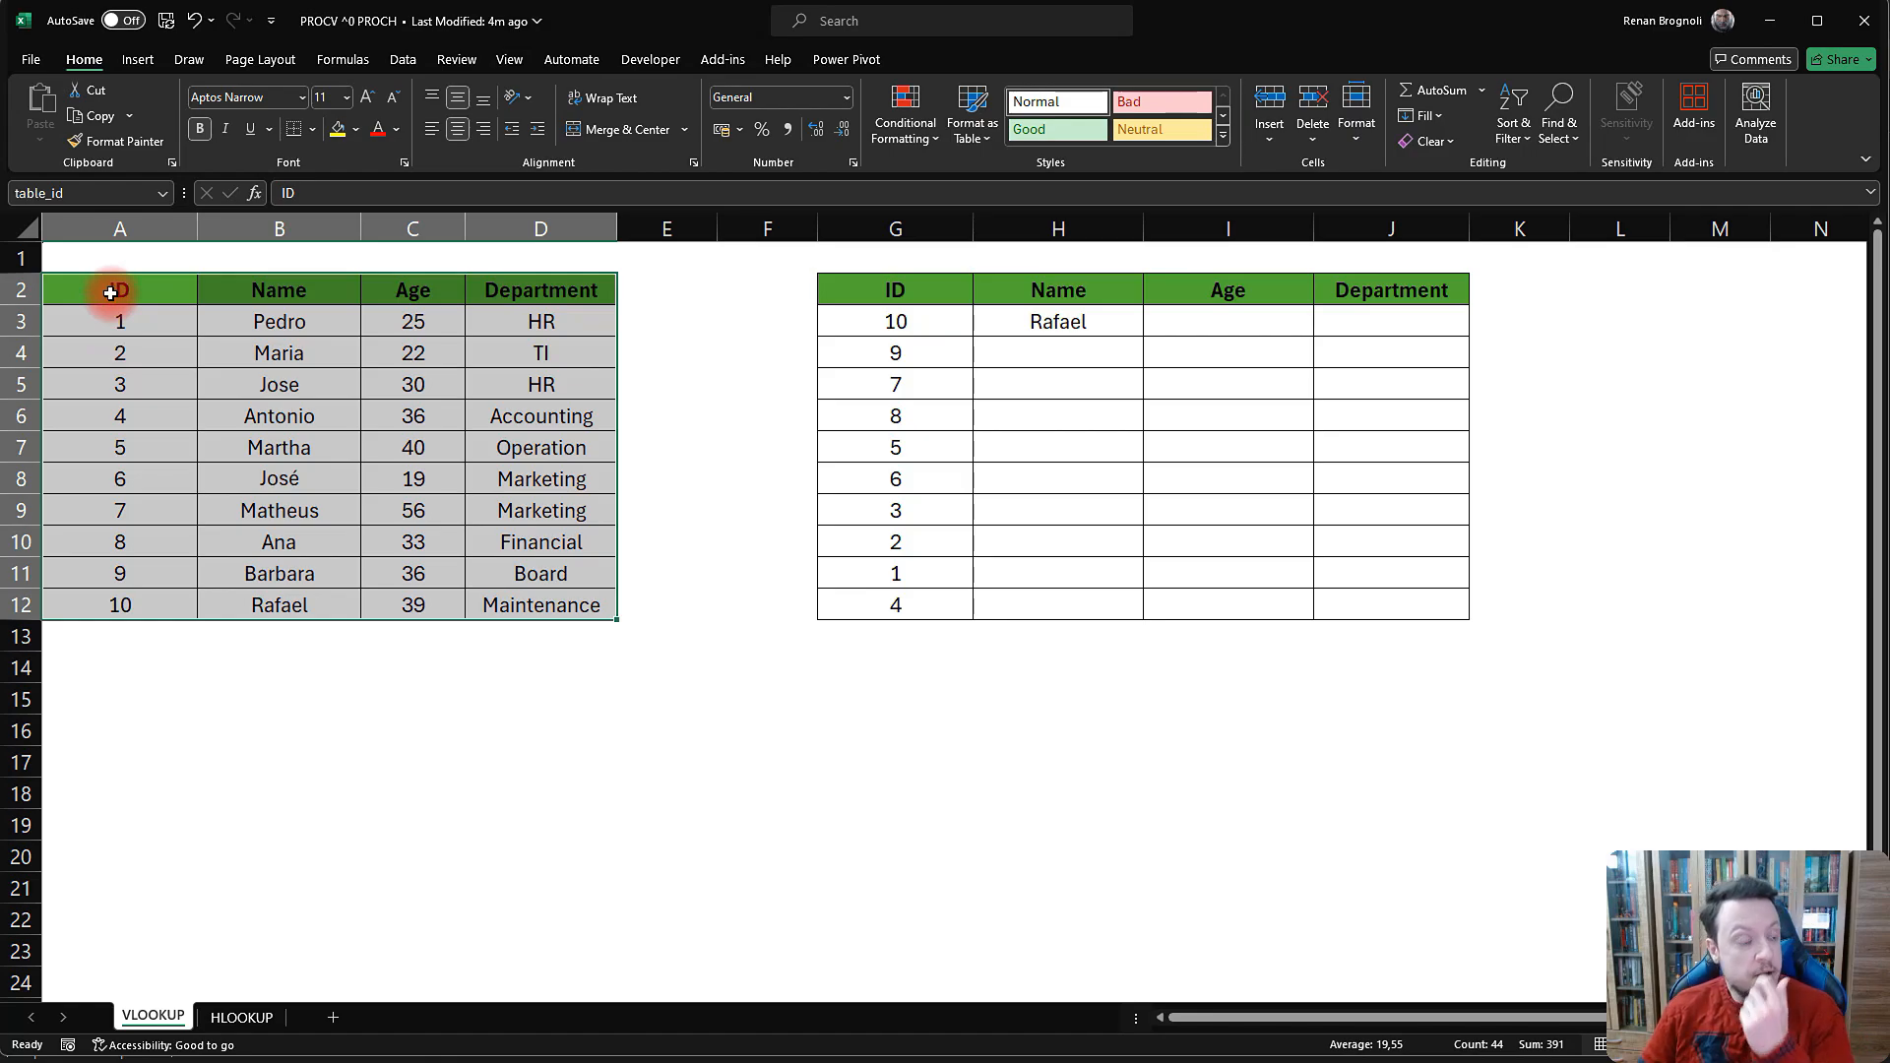
{"action": "left_click_drag", "start_coordinate": [113, 288], "coordinate": [561, 615]}
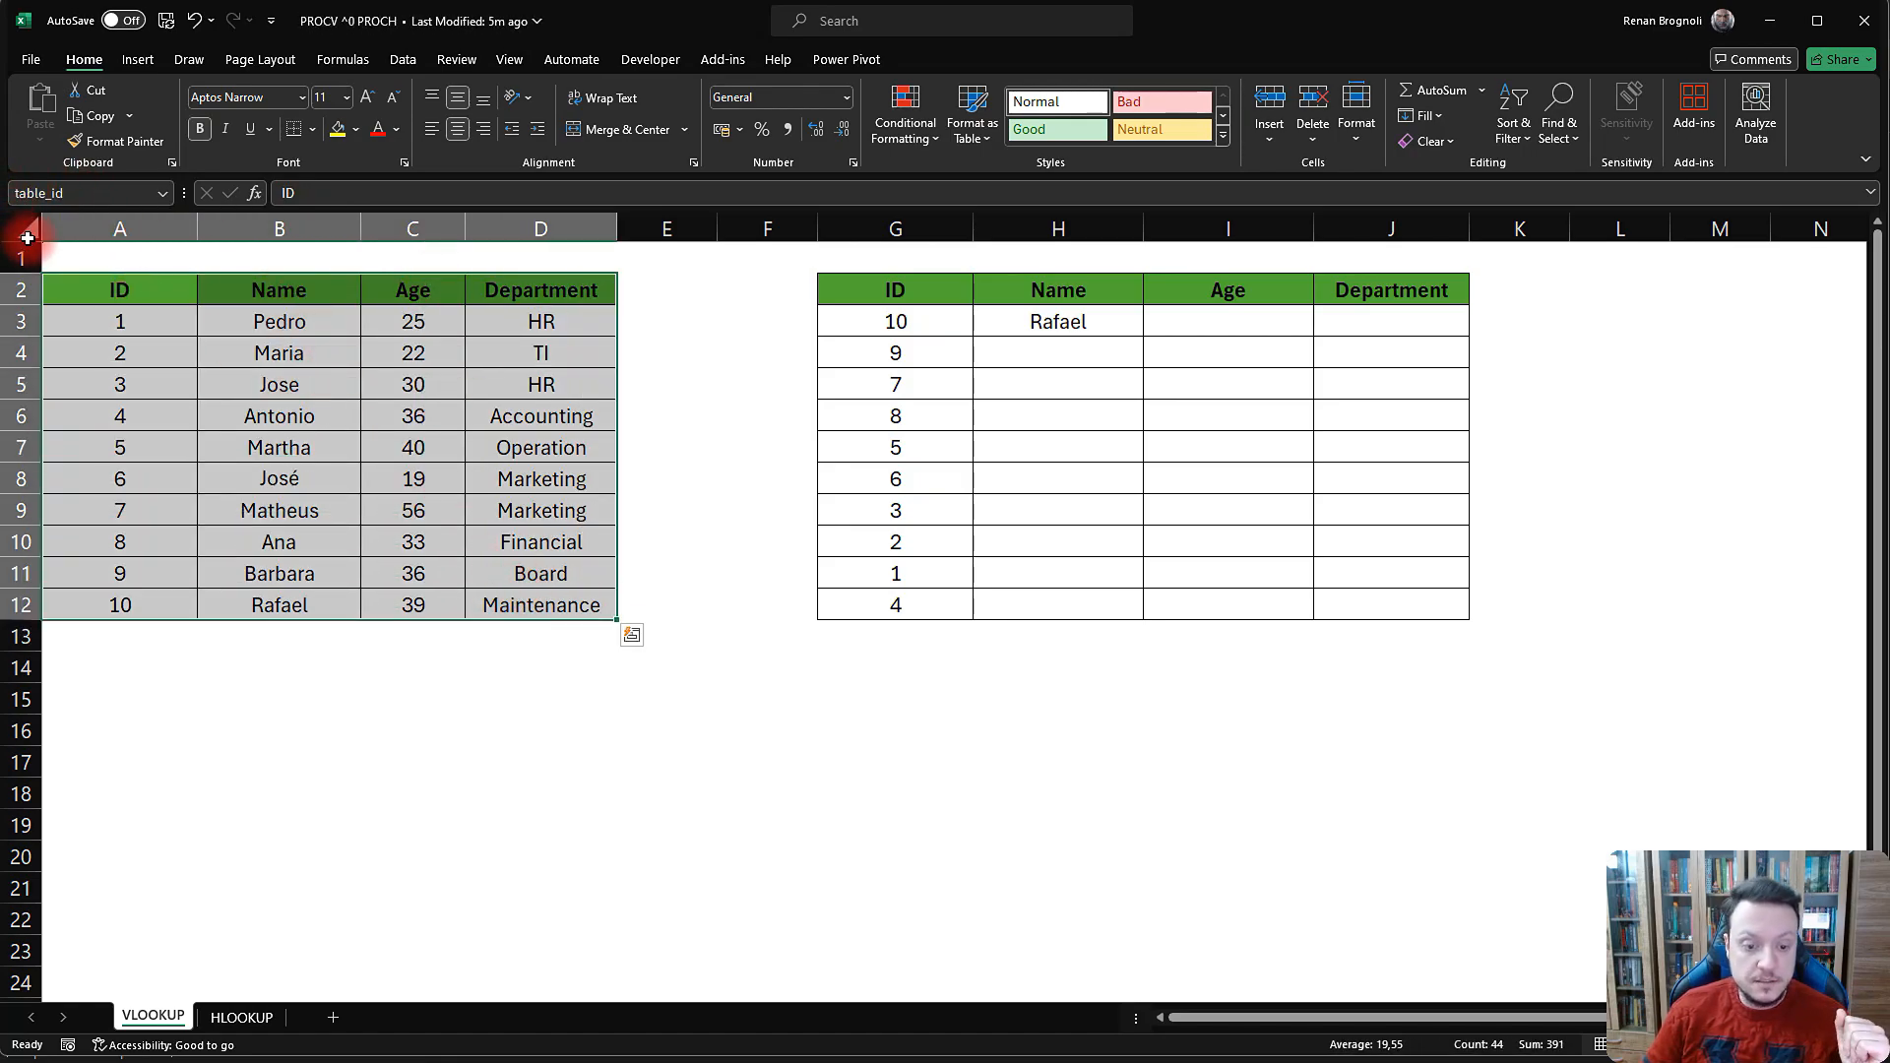
- Fill the VLOOKUP formula from H3 down the Name column to H12
{"action": "left_click", "coordinate": [1069, 600]}
{"action": "left_click", "coordinate": [1073, 321]}
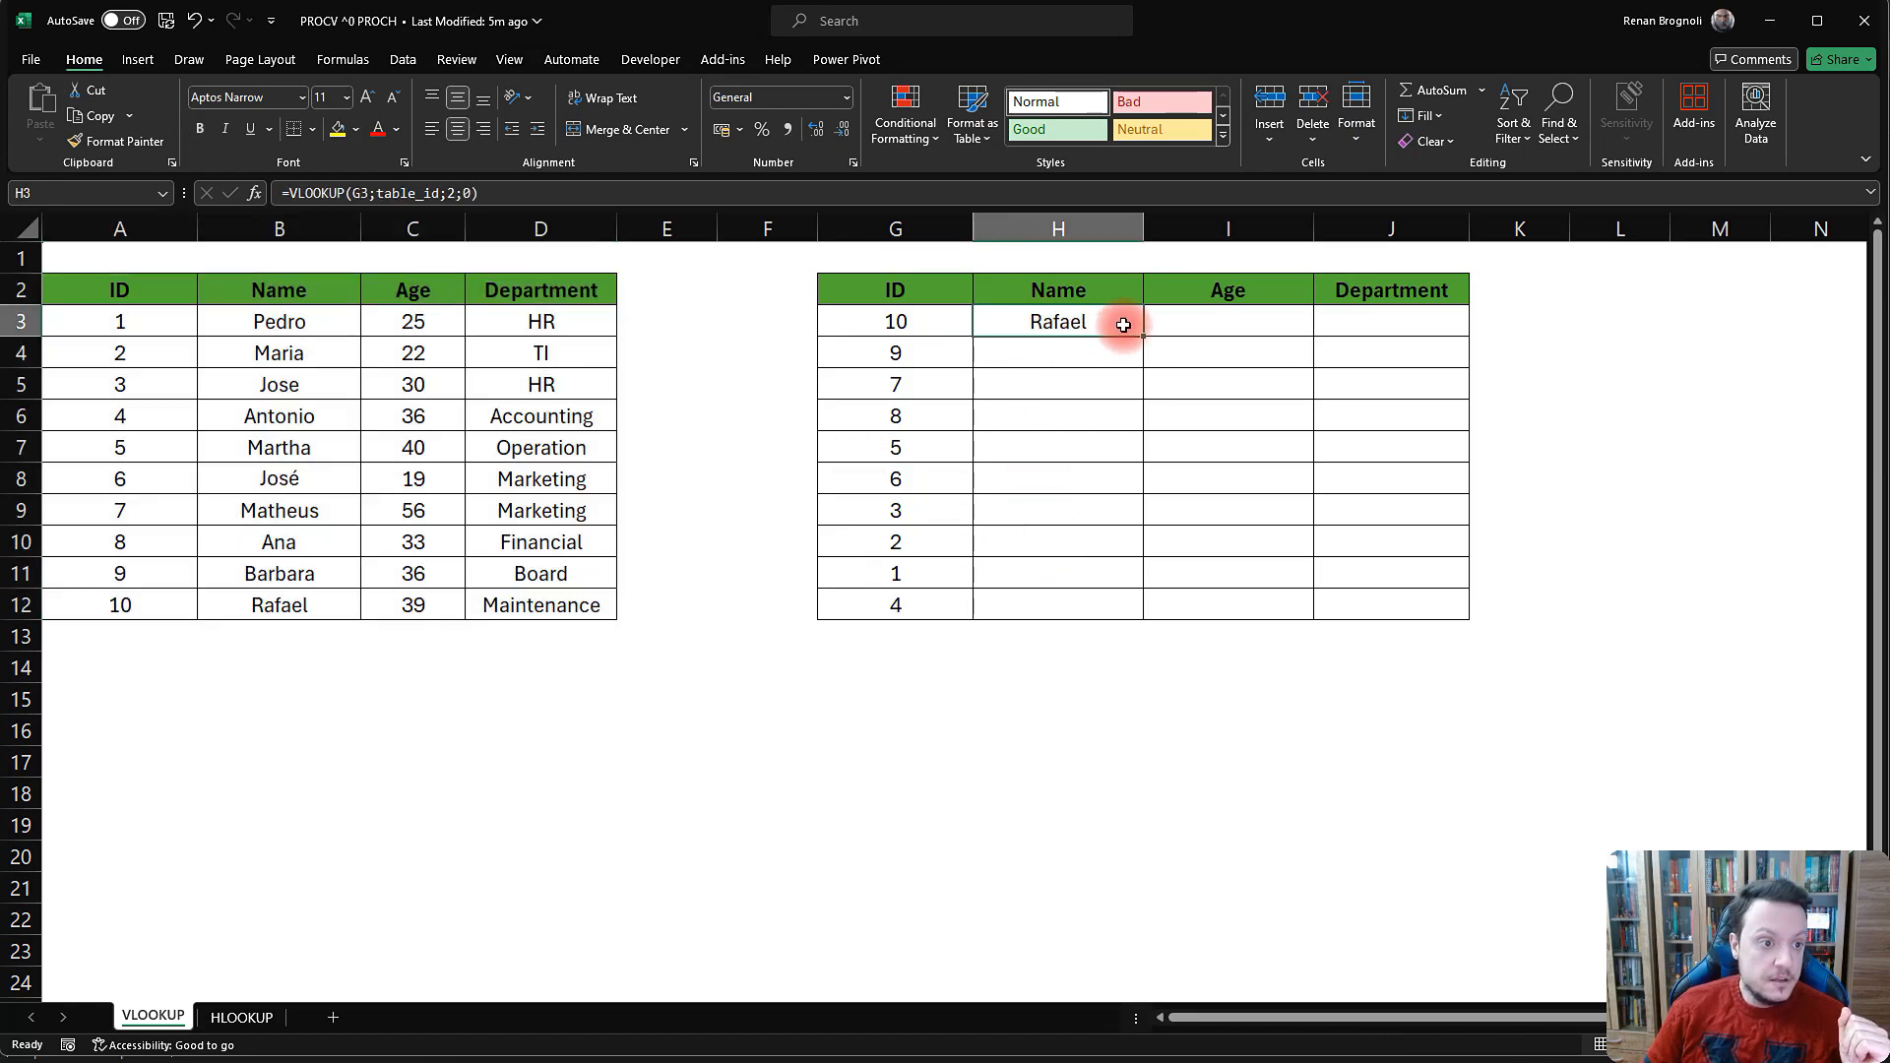
{"action": "double_click", "coordinate": [1140, 337]}
{"action": "left_click", "coordinate": [955, 764]}
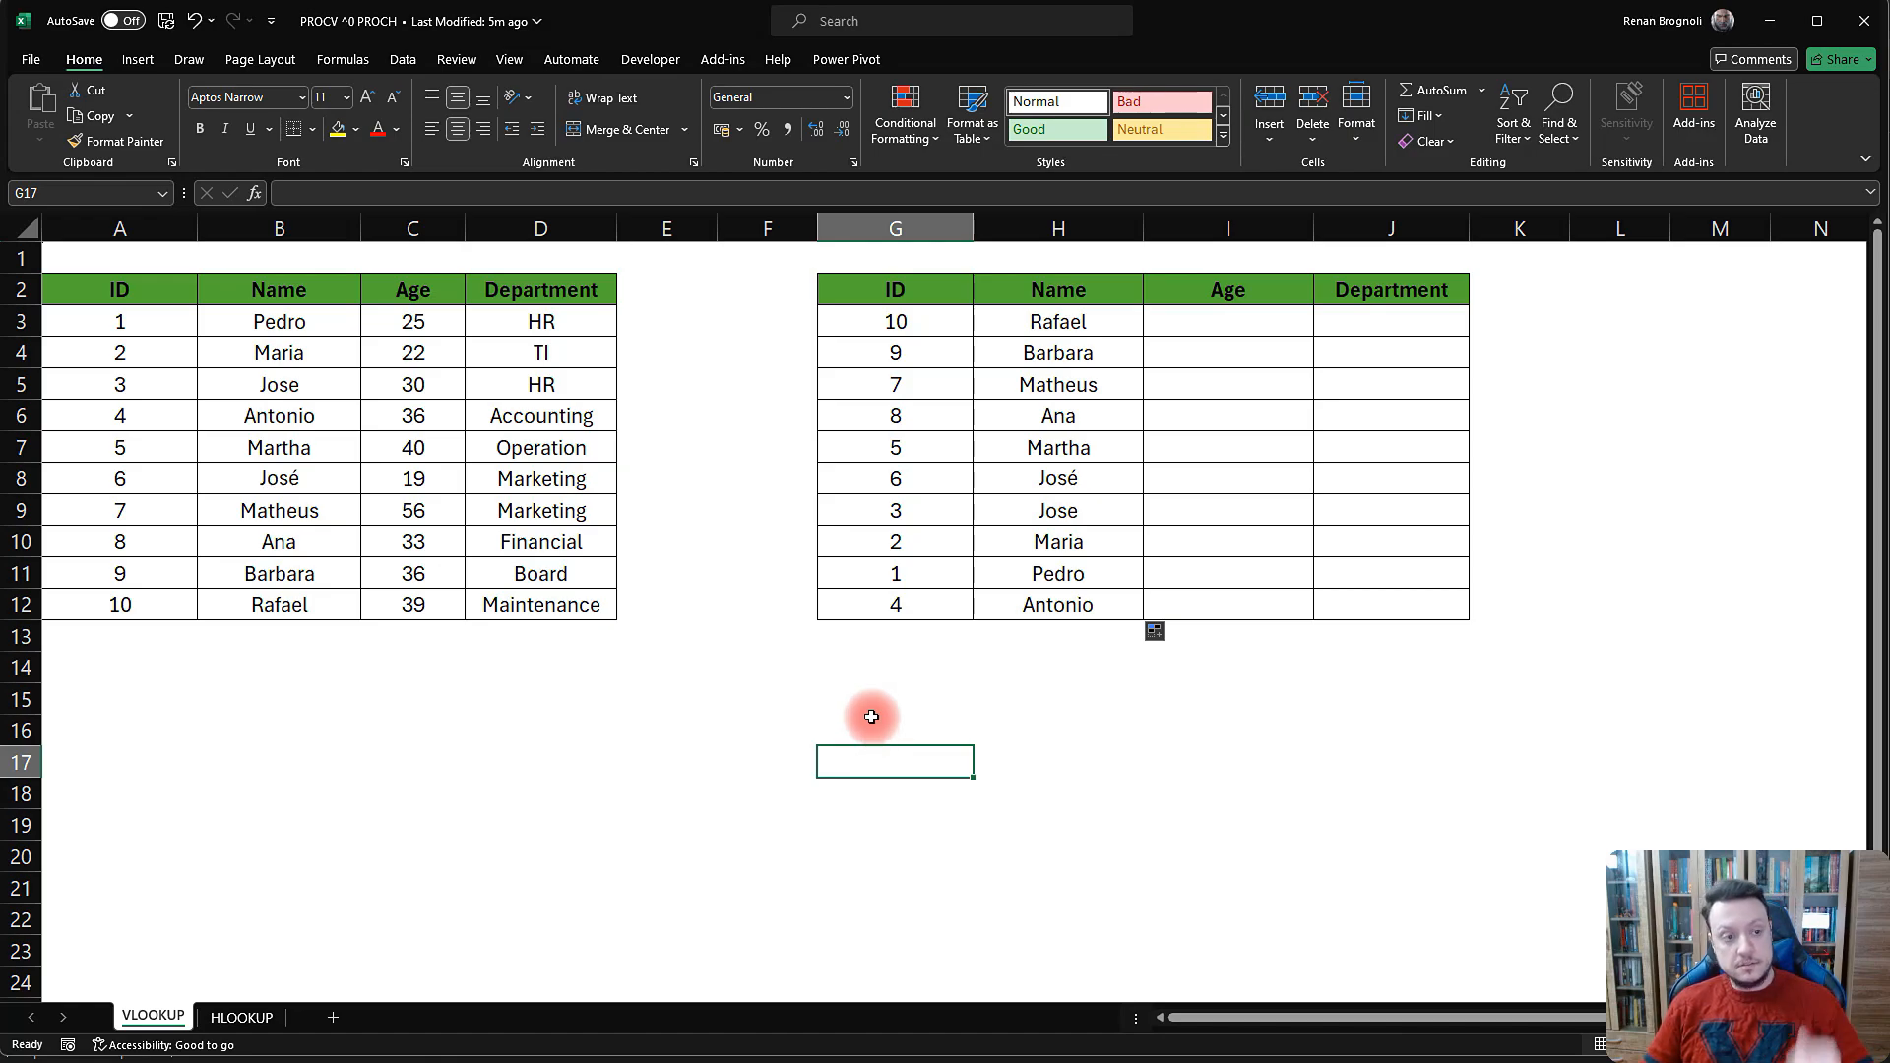
- Start an XLOOKUP formula in cell I3 with G3 as lookup value and the absolute range $A$2:$A$12 as lookup array
{"action": "left_click", "coordinate": [1195, 325]}
{"action": "type", "text": "="}
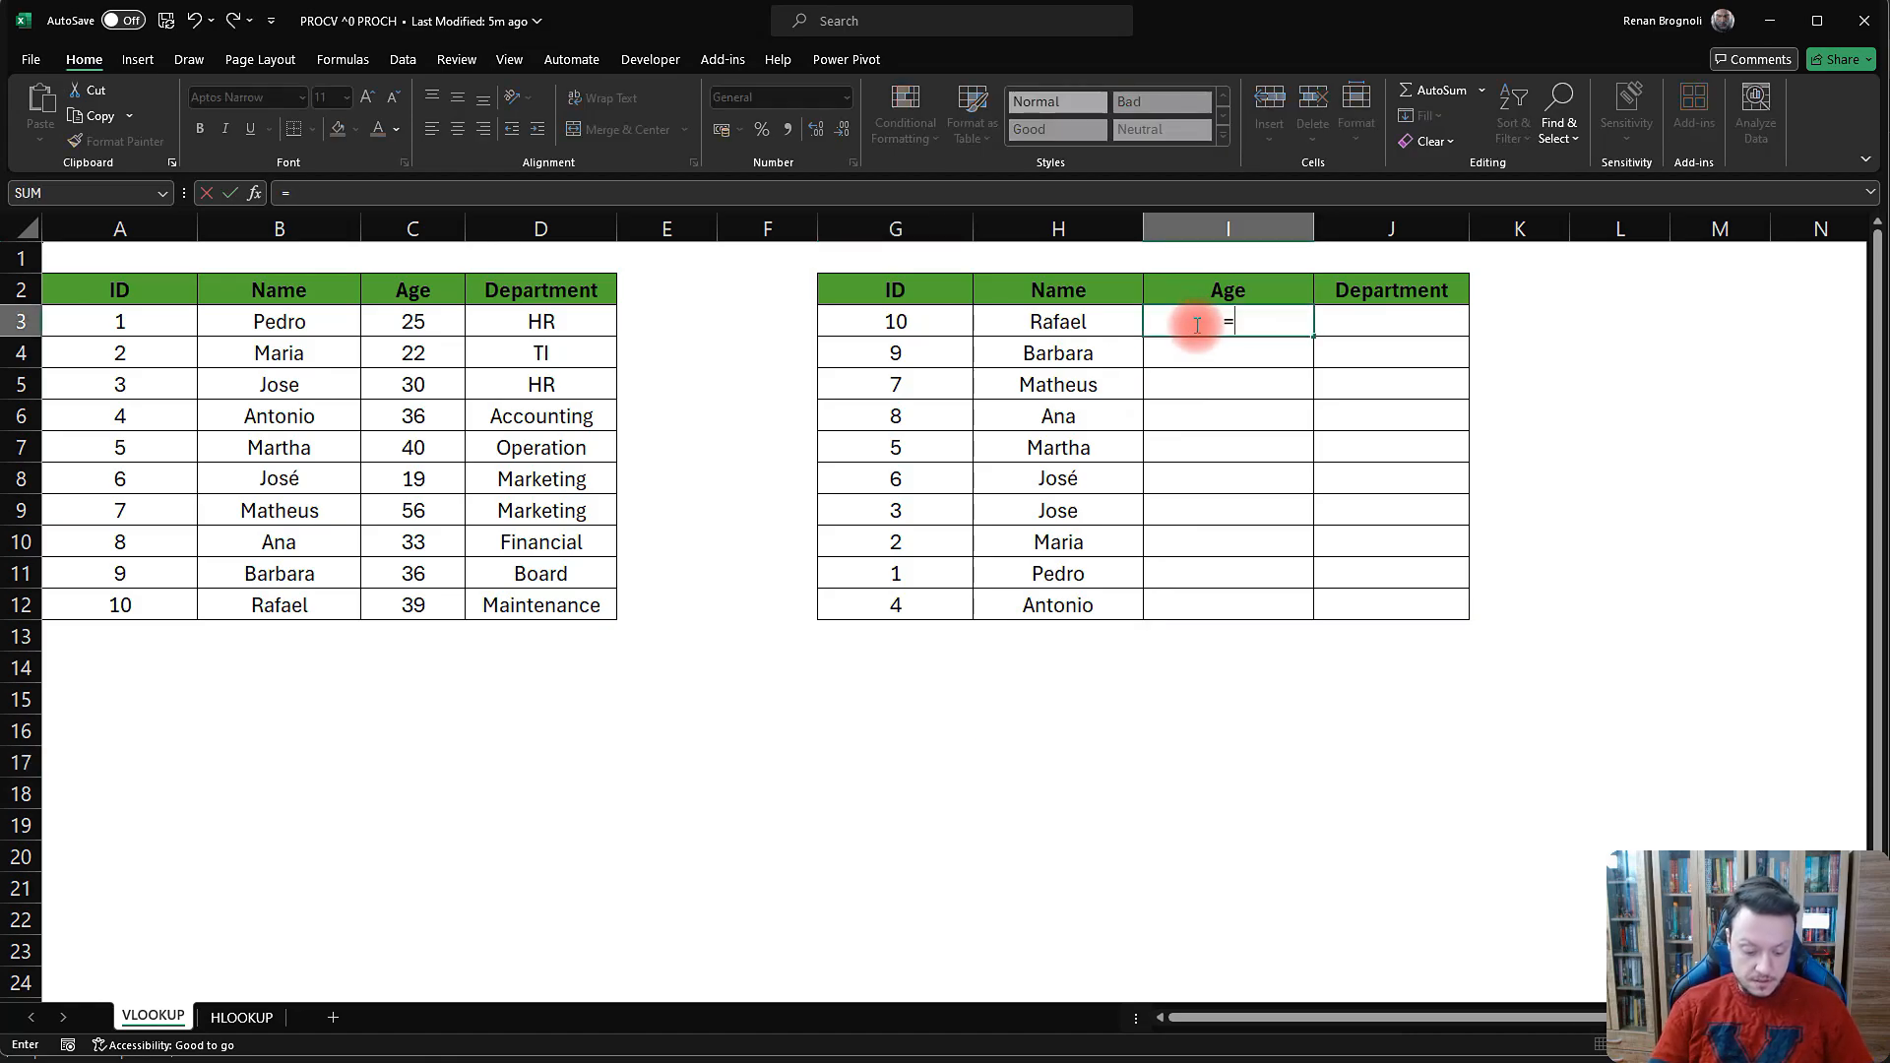
{"action": "type", "text": "XL"}
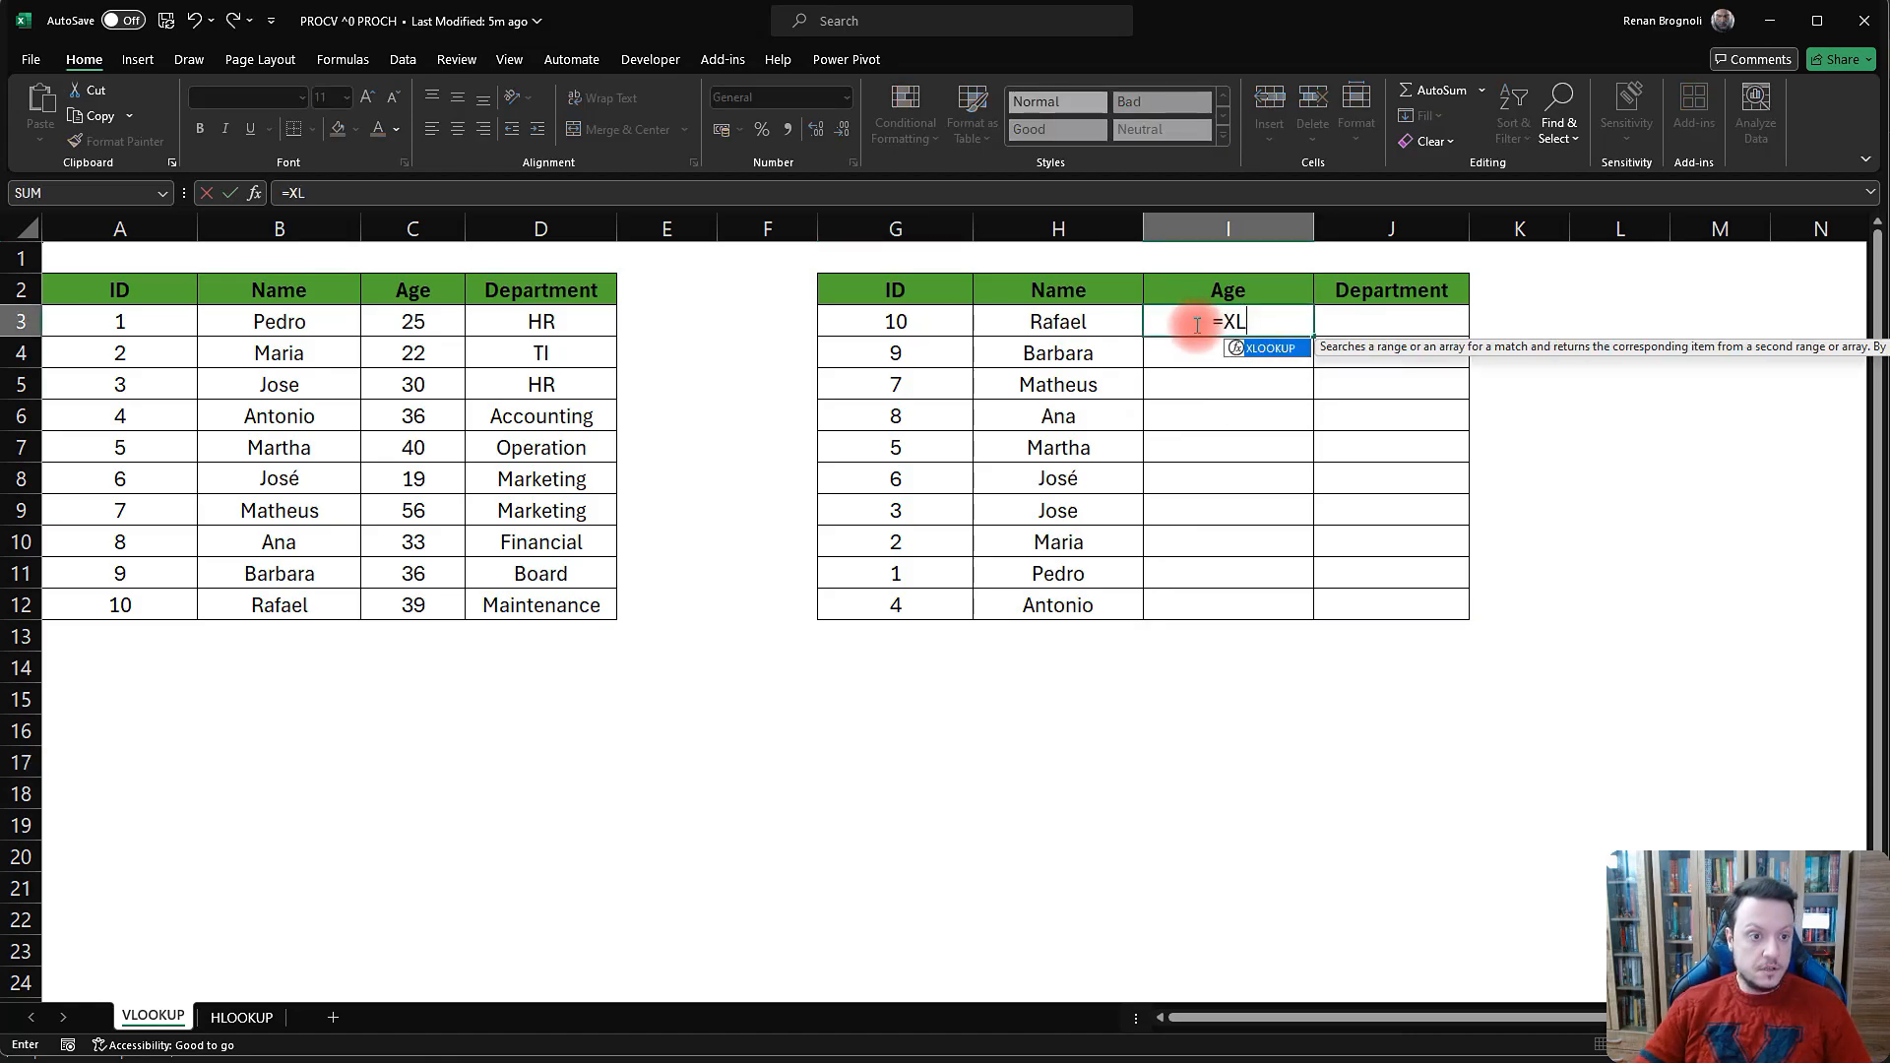
{"action": "key", "text": "Tab"}
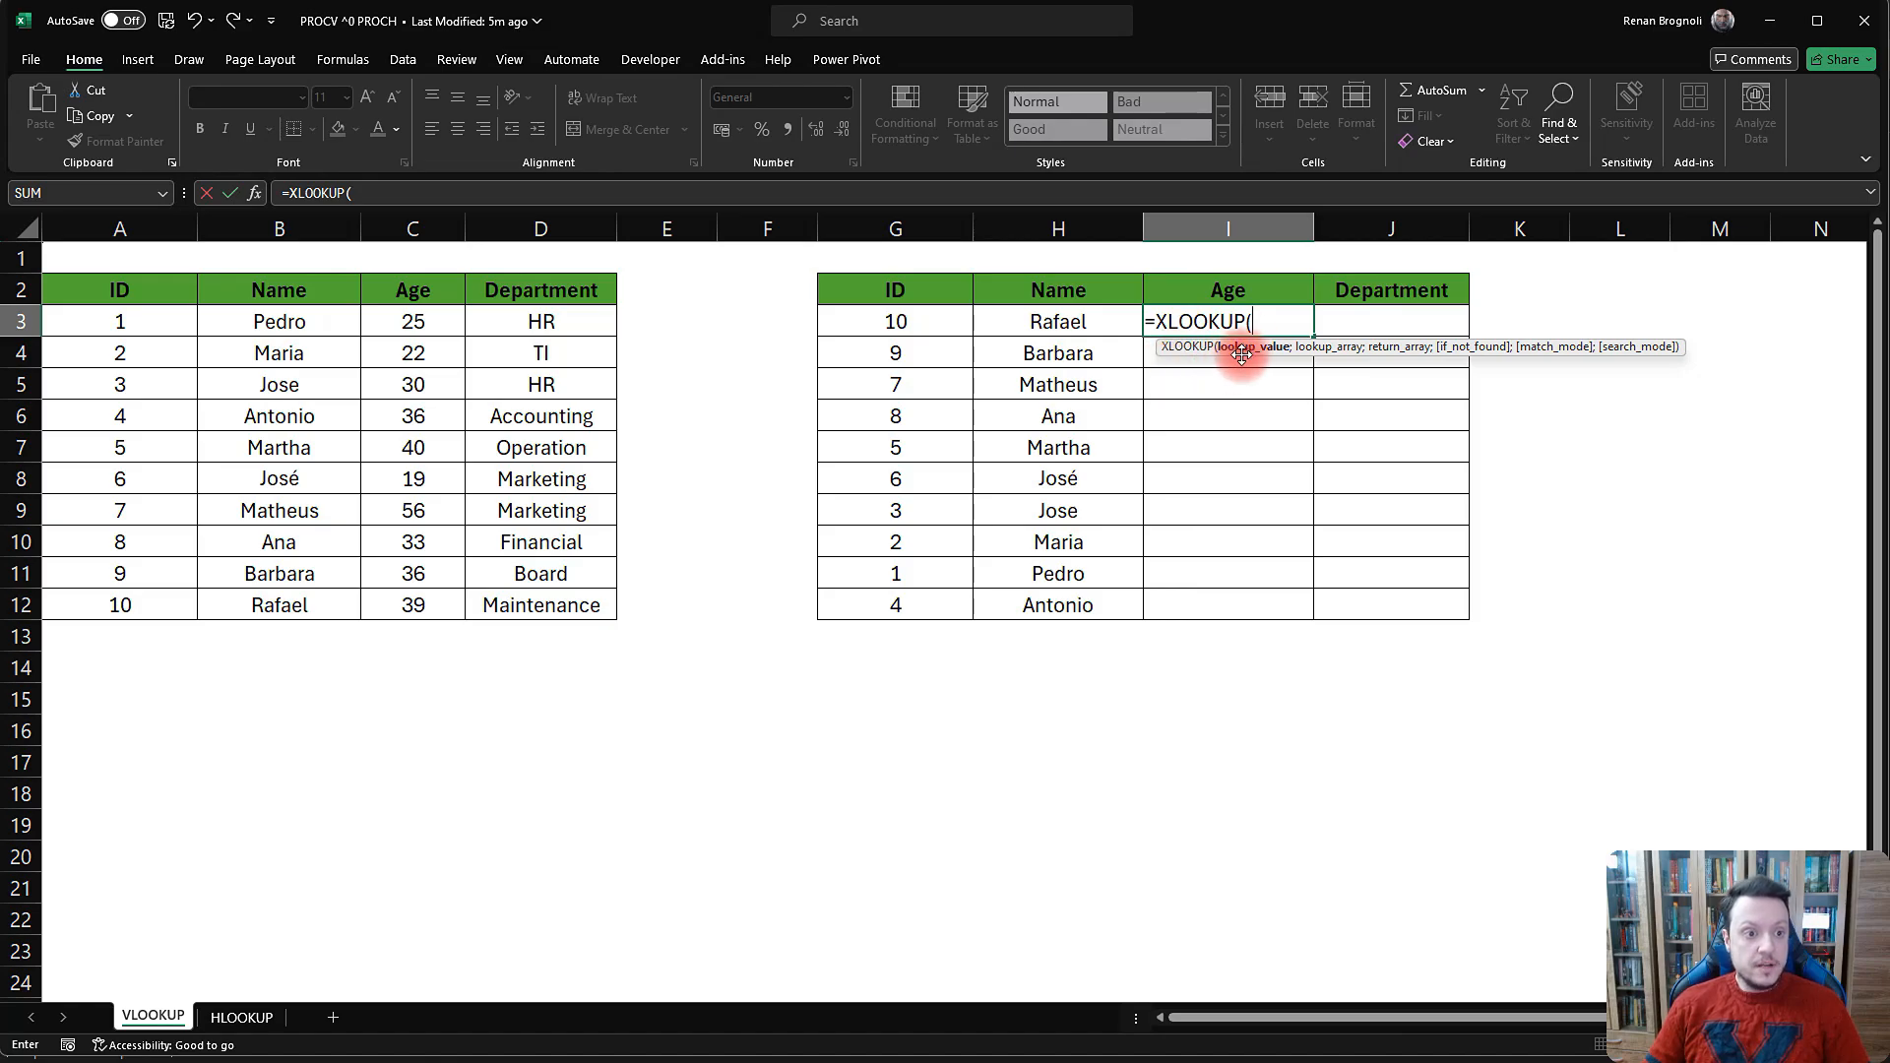
{"action": "left_click", "coordinate": [890, 321]}
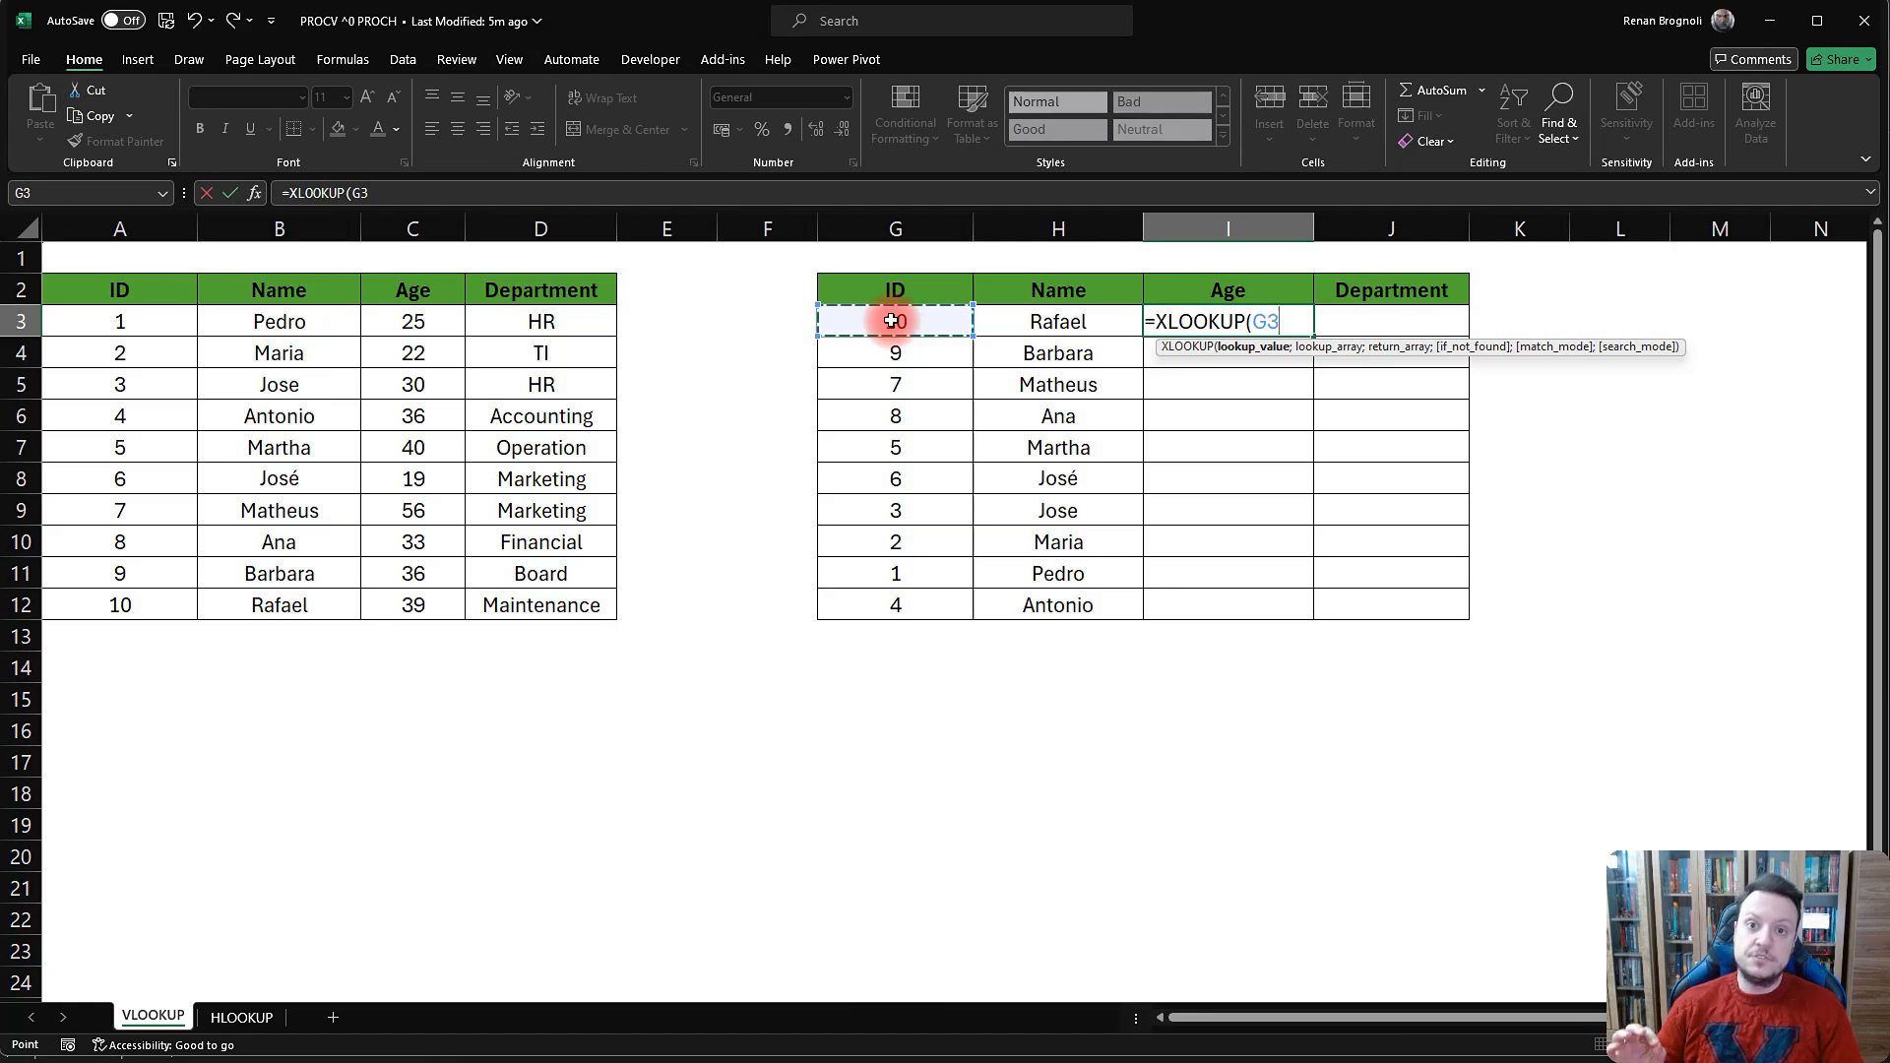
{"action": "type", "text": ";"}
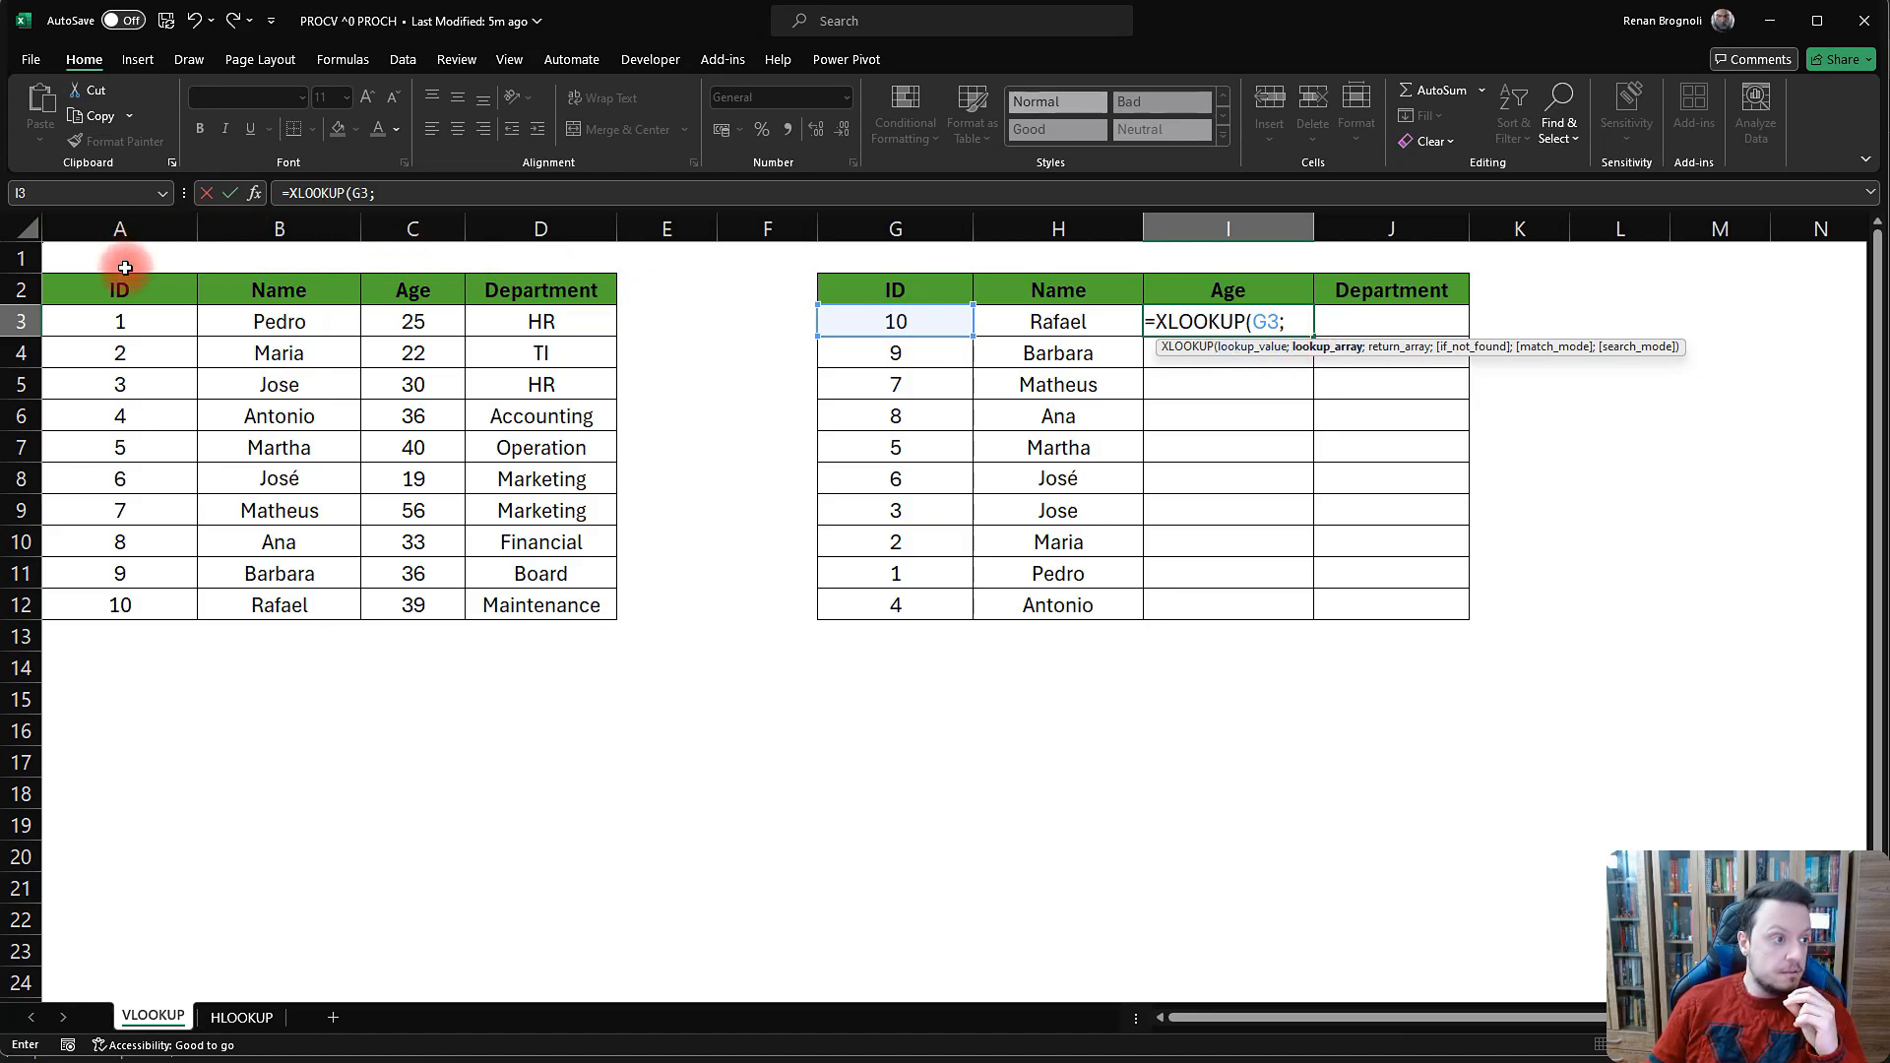
{"action": "left_click_drag", "start_coordinate": [122, 291], "coordinate": [139, 591]}
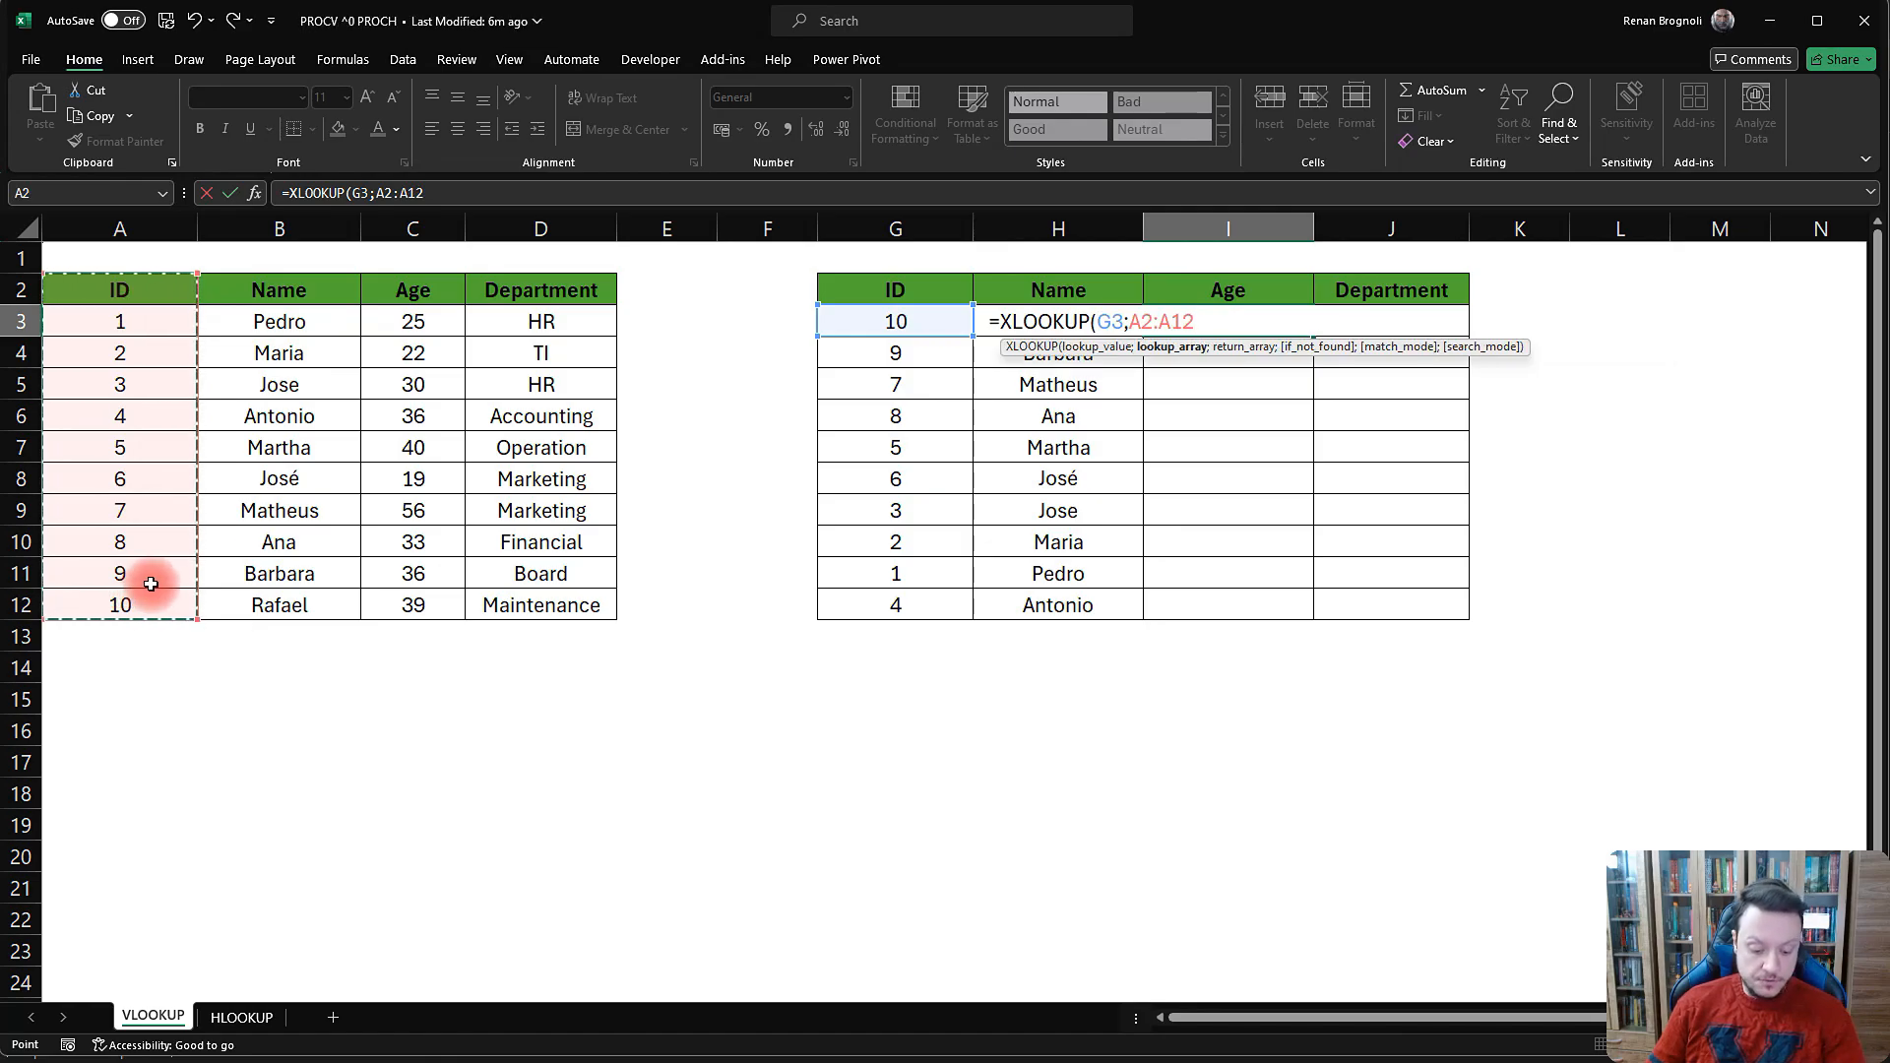
{"action": "key", "text": "F4"}
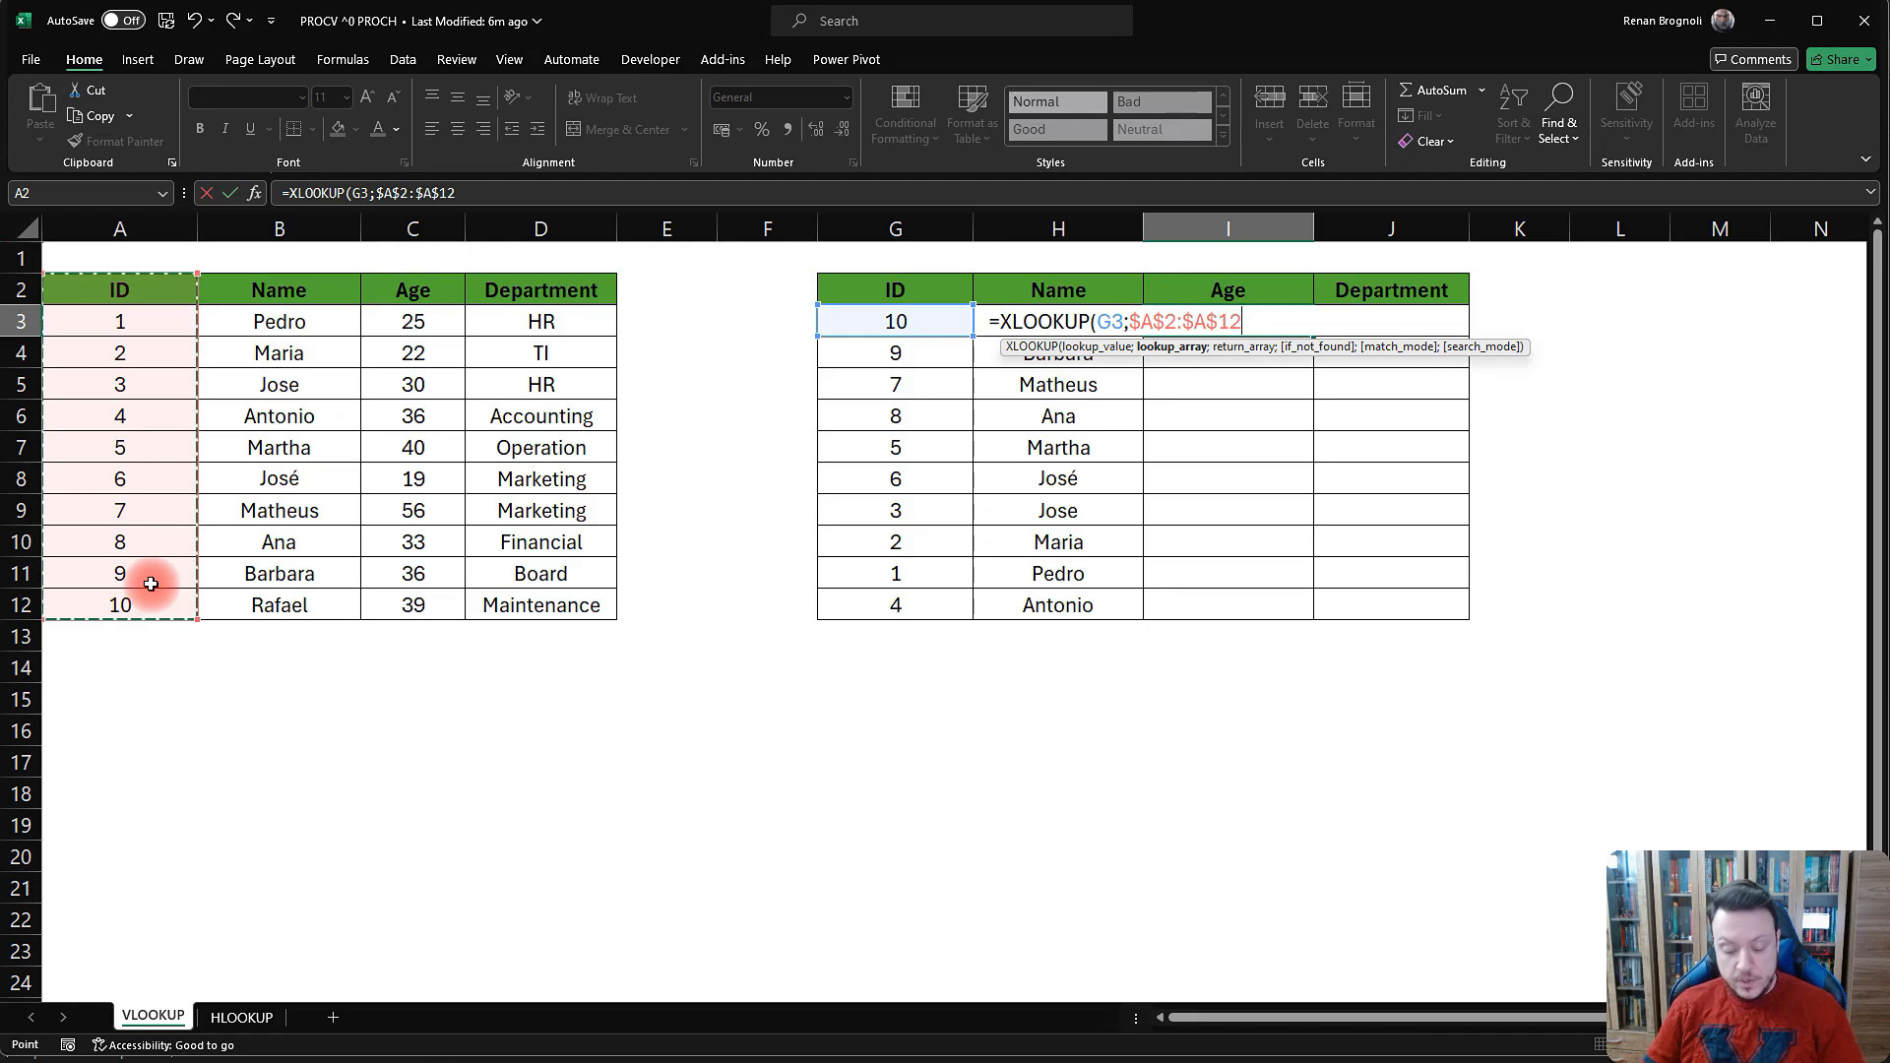
- Add the absolute range $C$2:$C$12 as the return array and "Not Found" as the if-not-found value
{"action": "type", "text": ";"}
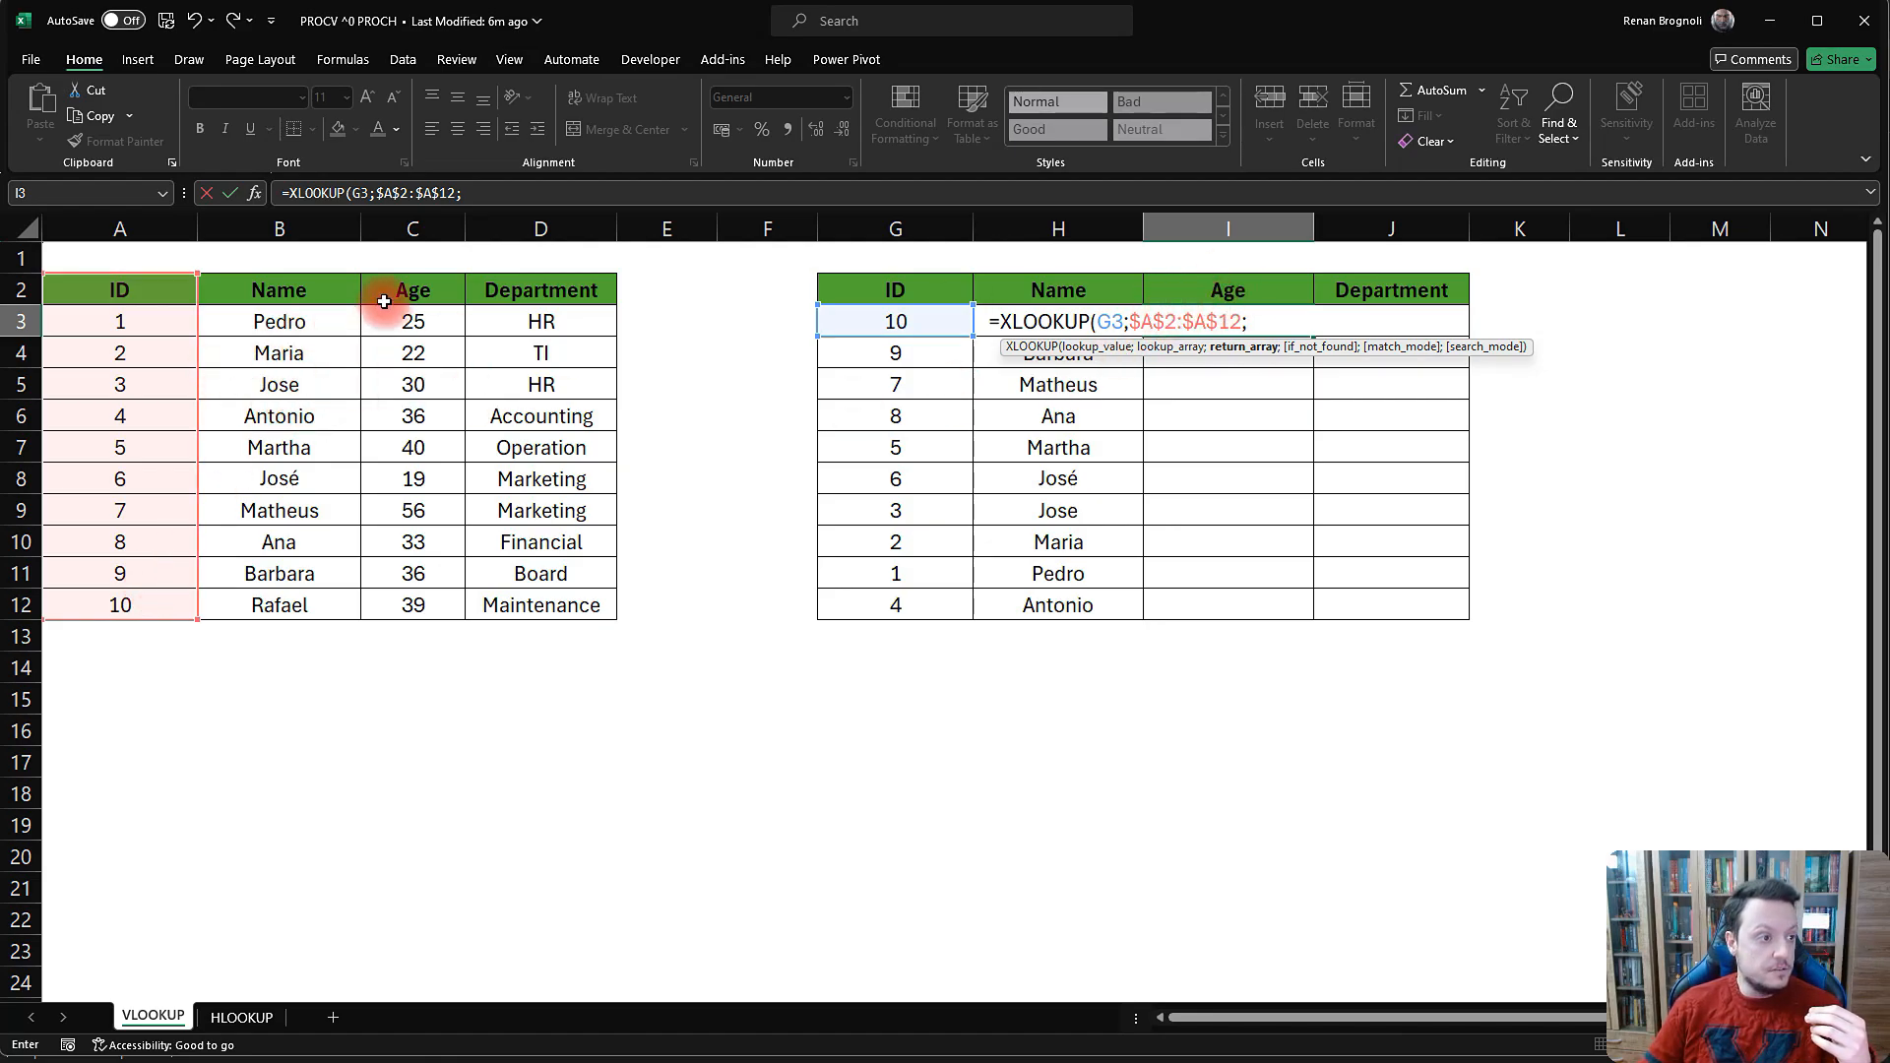
{"action": "left_click_drag", "start_coordinate": [398, 292], "coordinate": [416, 599]}
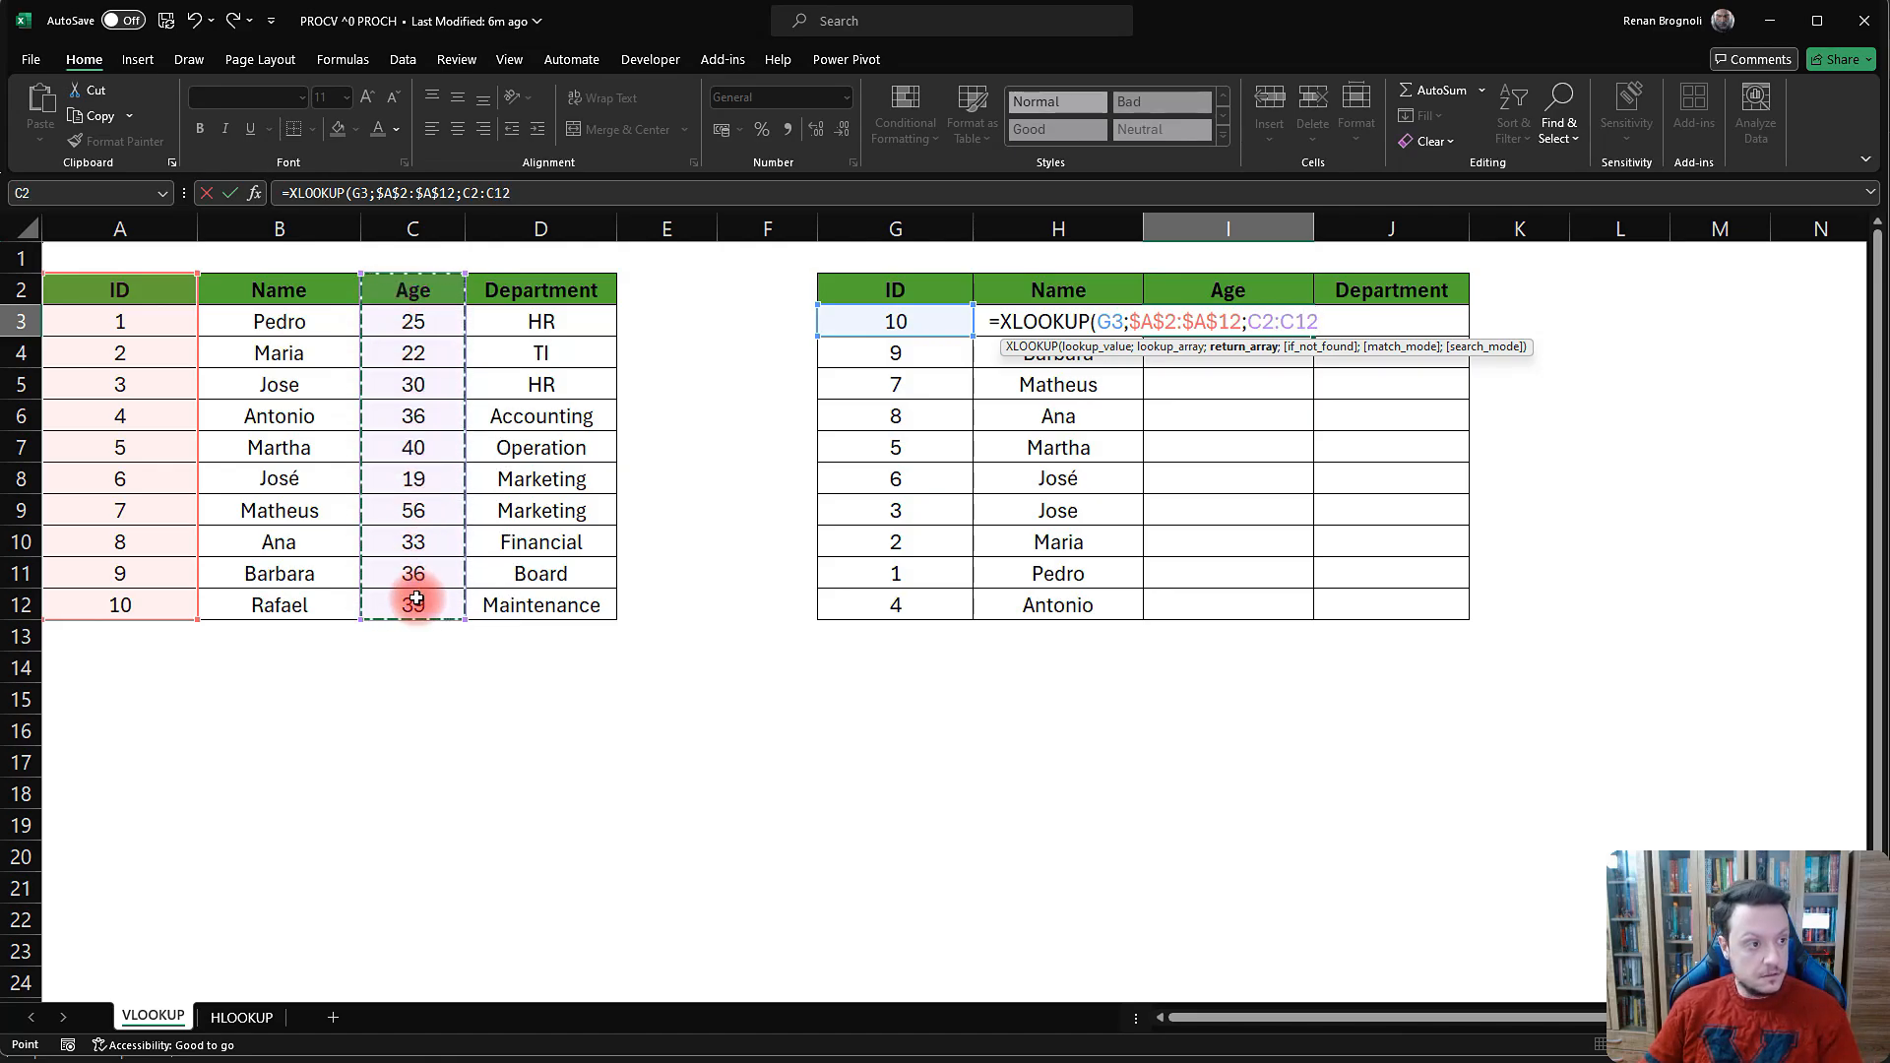
{"action": "key", "text": "F4"}
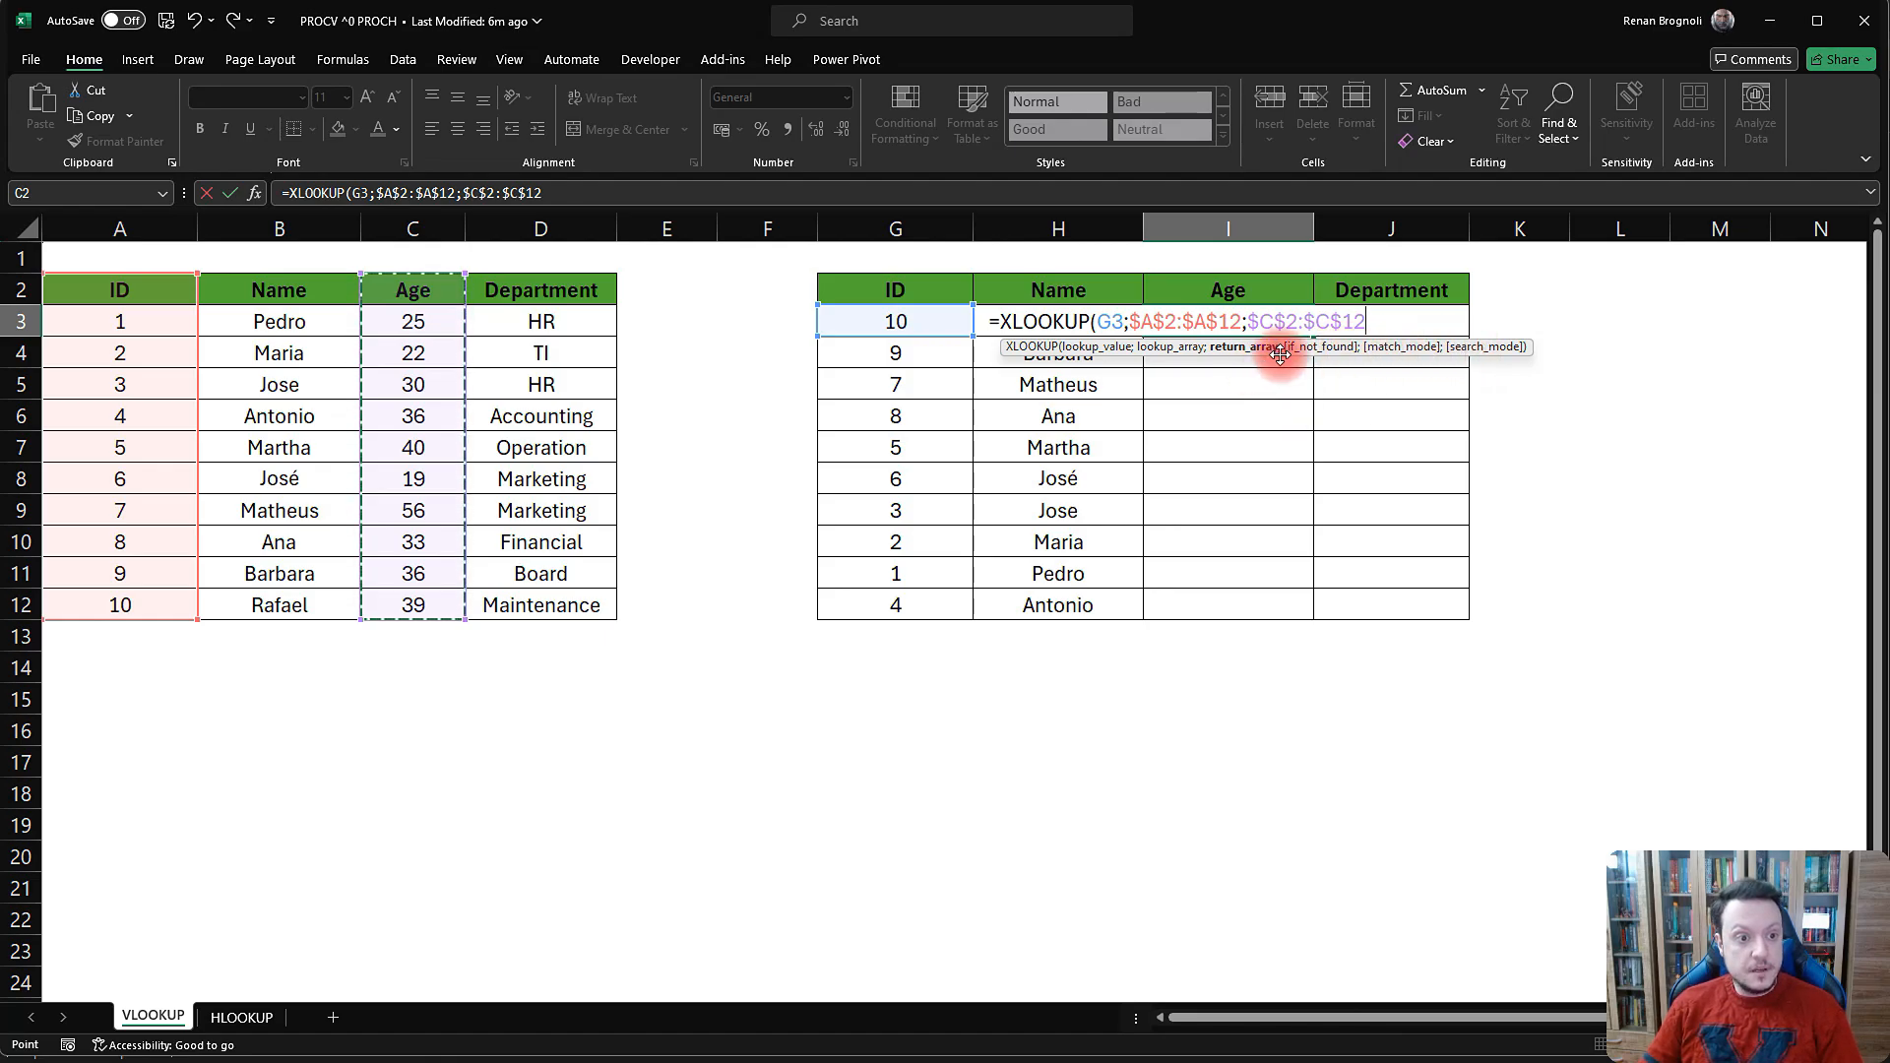
{"action": "type", "text": ";"}
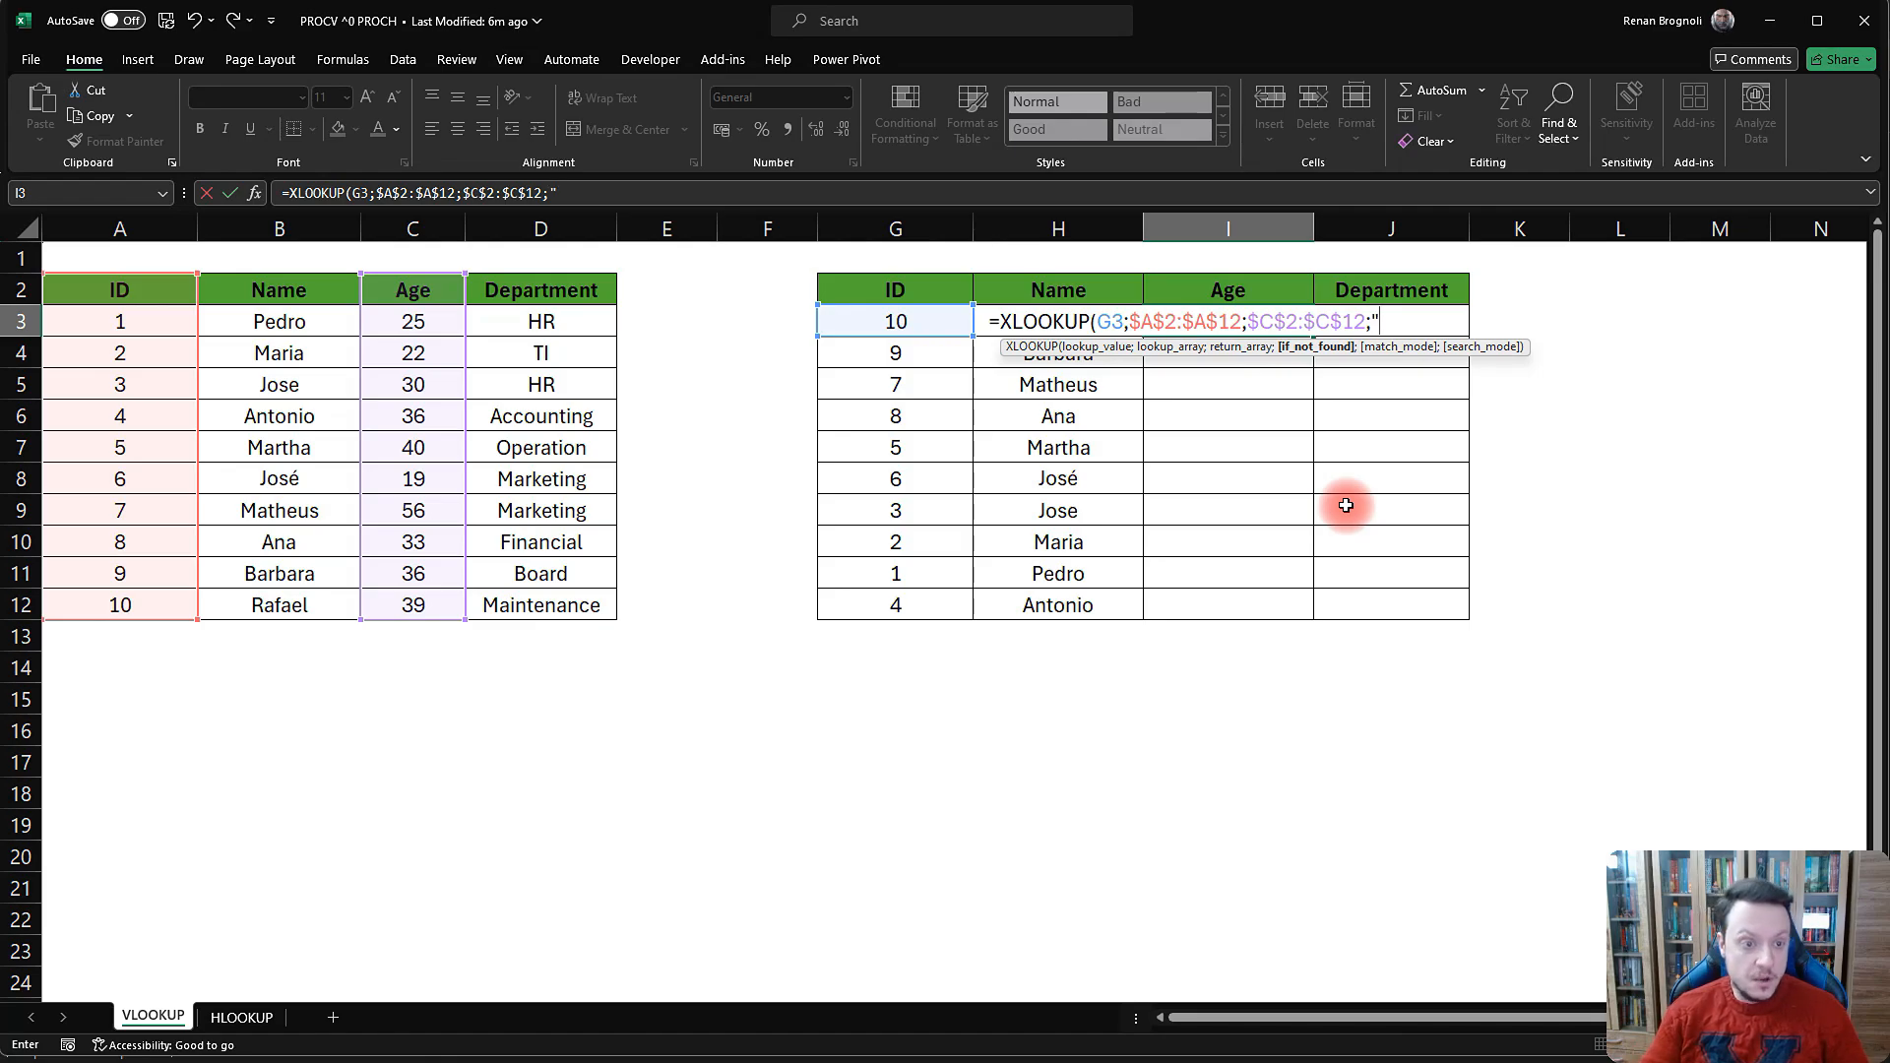
{"action": "type", "text": "nPO"}
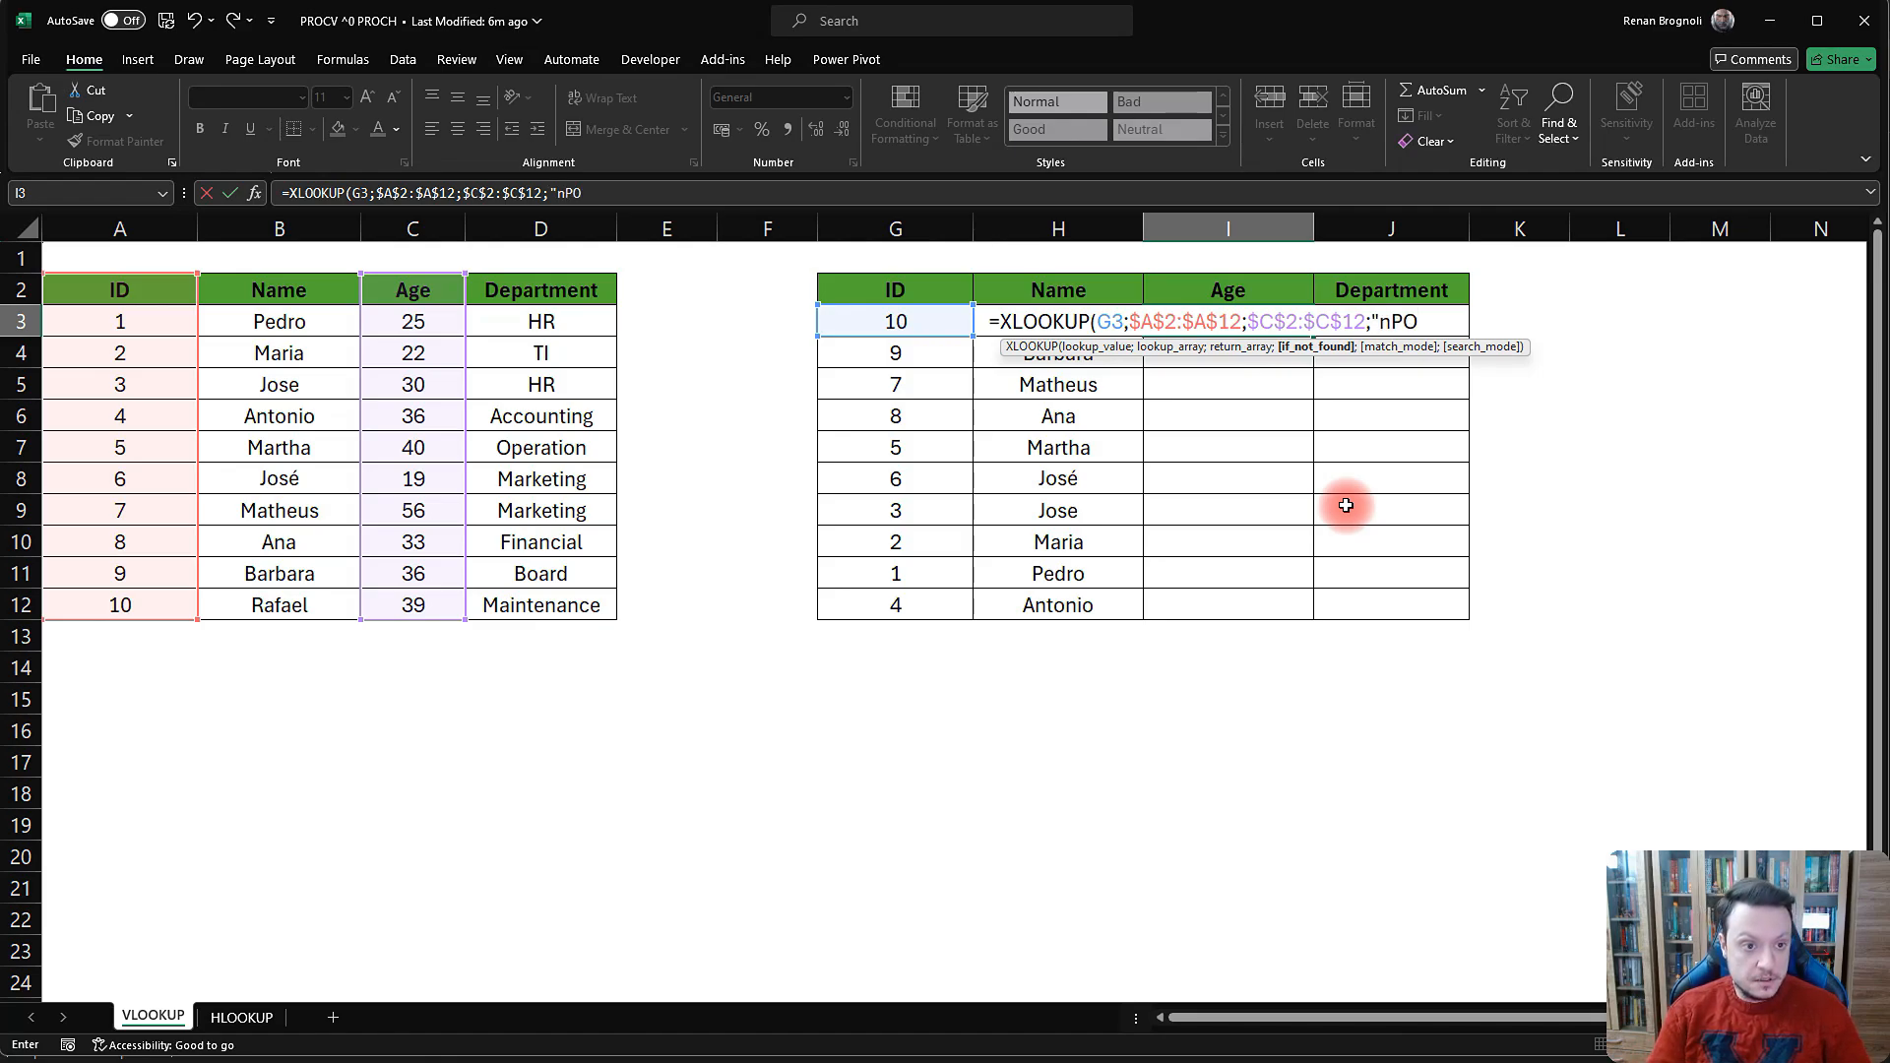
{"action": "type", "text": "Not"}
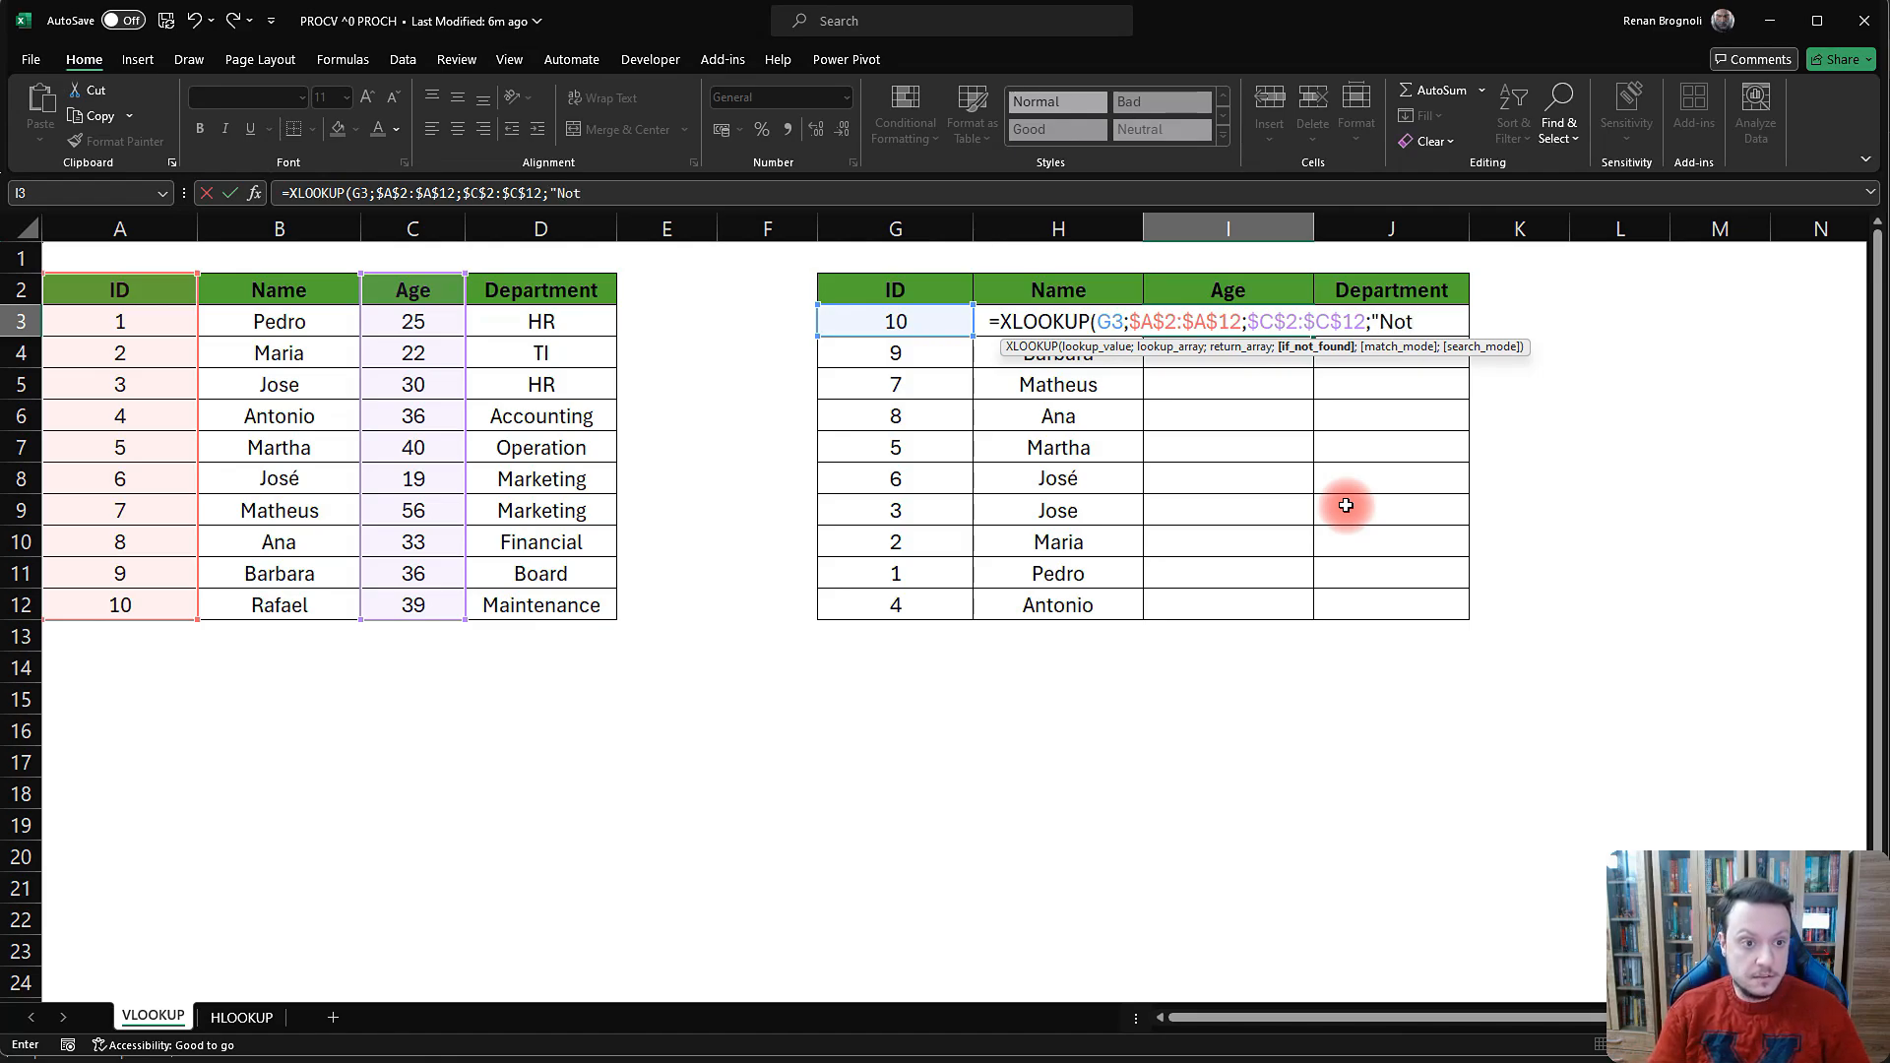
{"action": "type", "text": " Found\""}
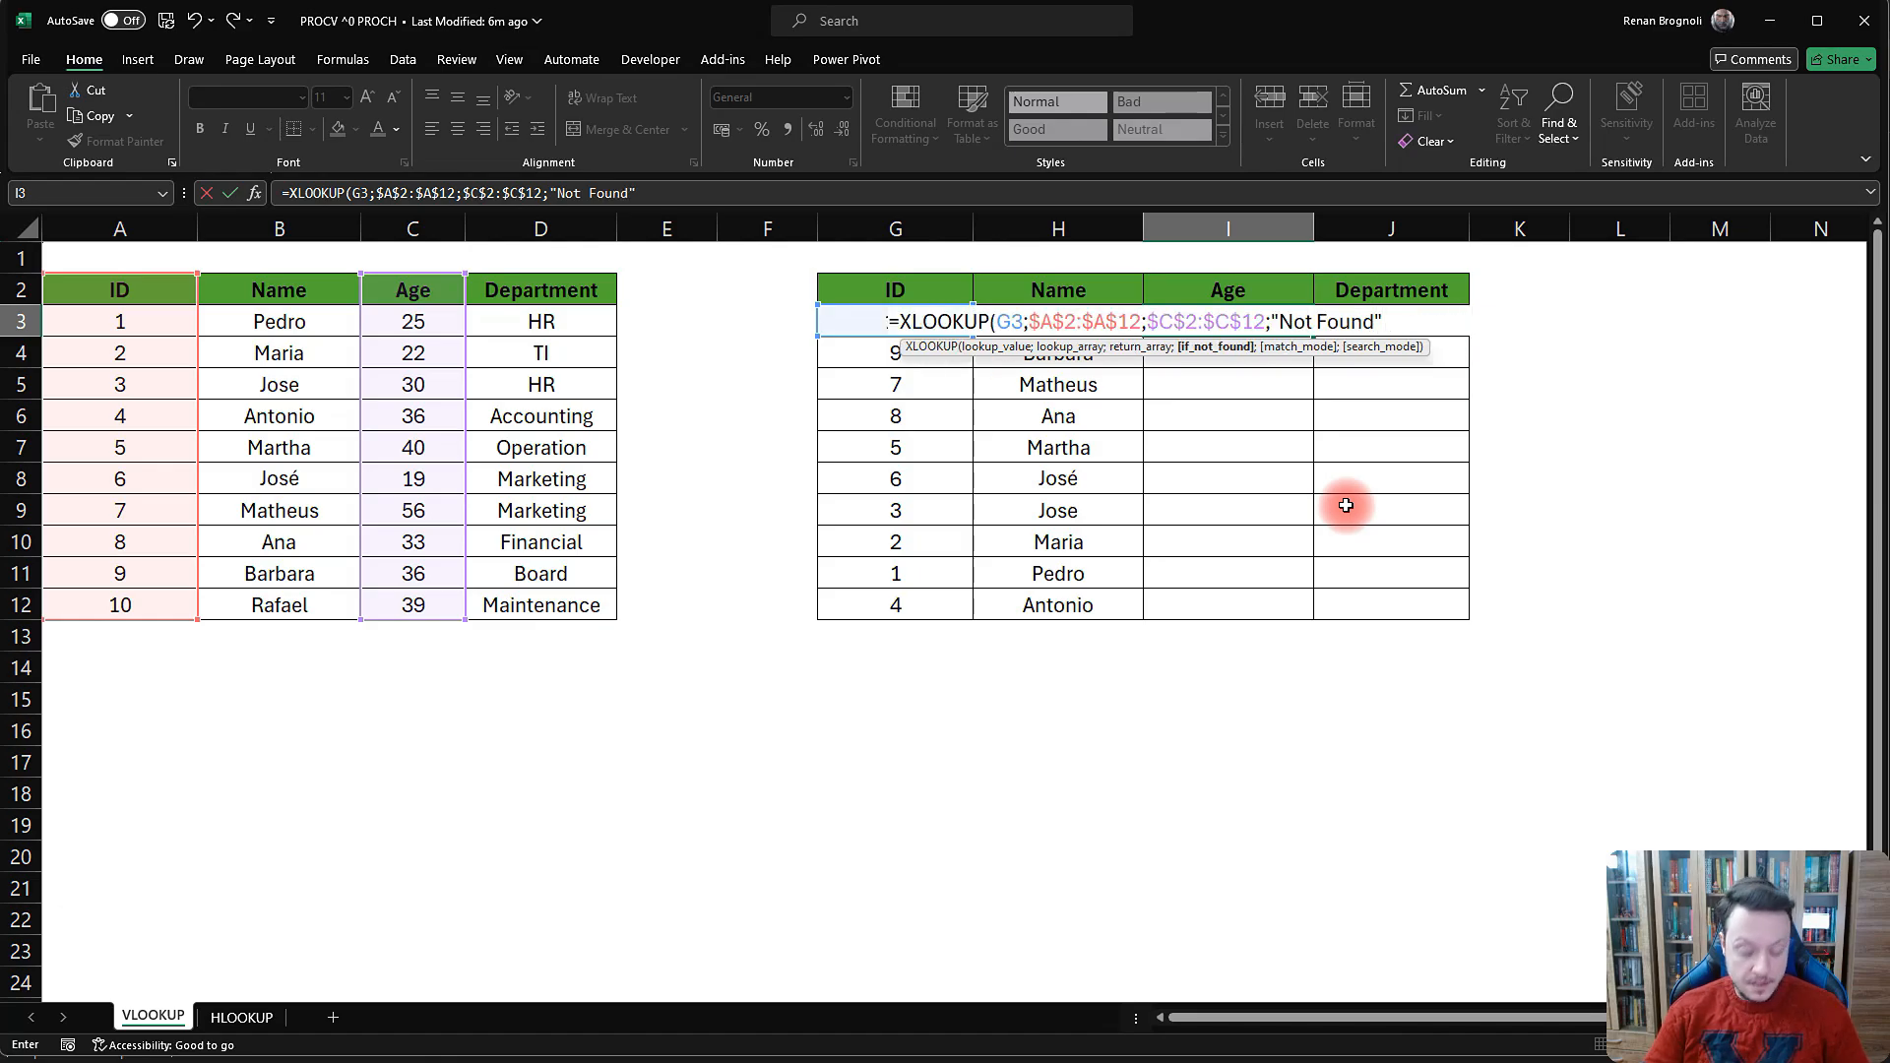
- Review the options for the optional match mode and search mode arguments, leaving both arguments out of the formula
{"action": "type", "text": ";"}
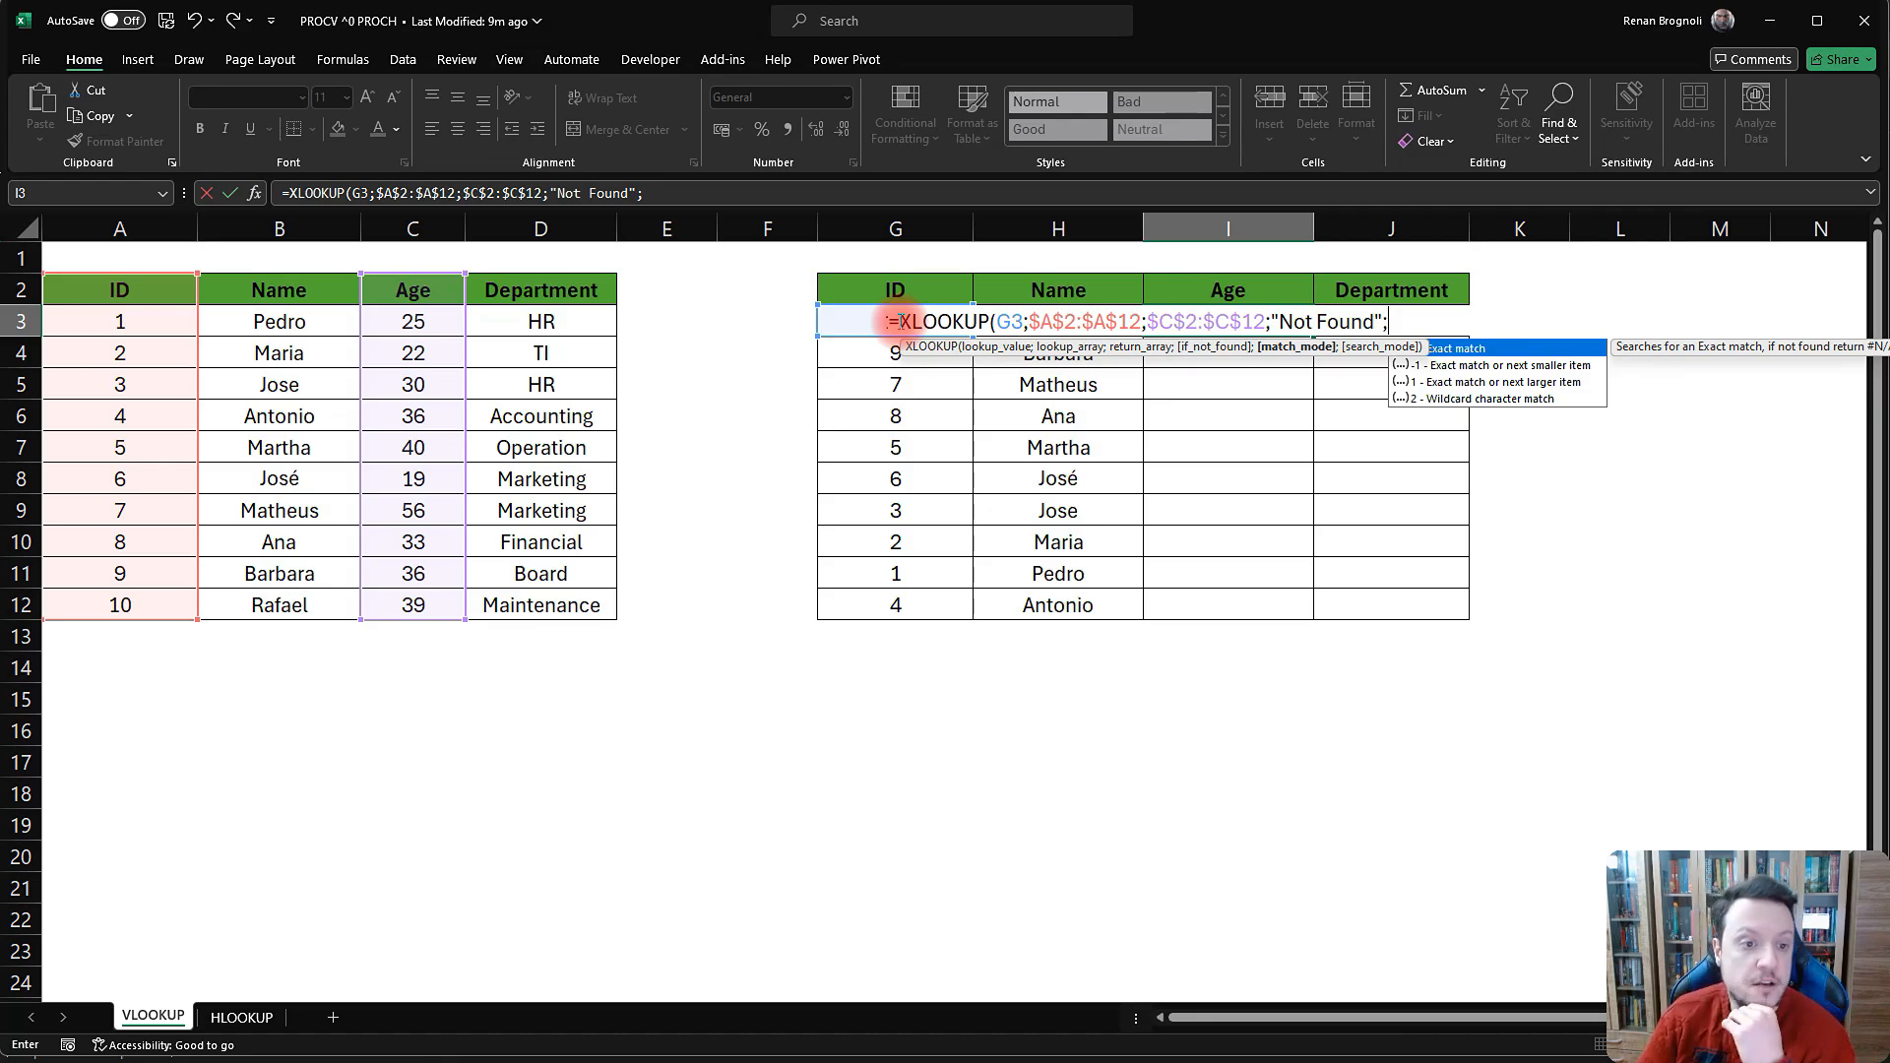
{"action": "type", "text": ";"}
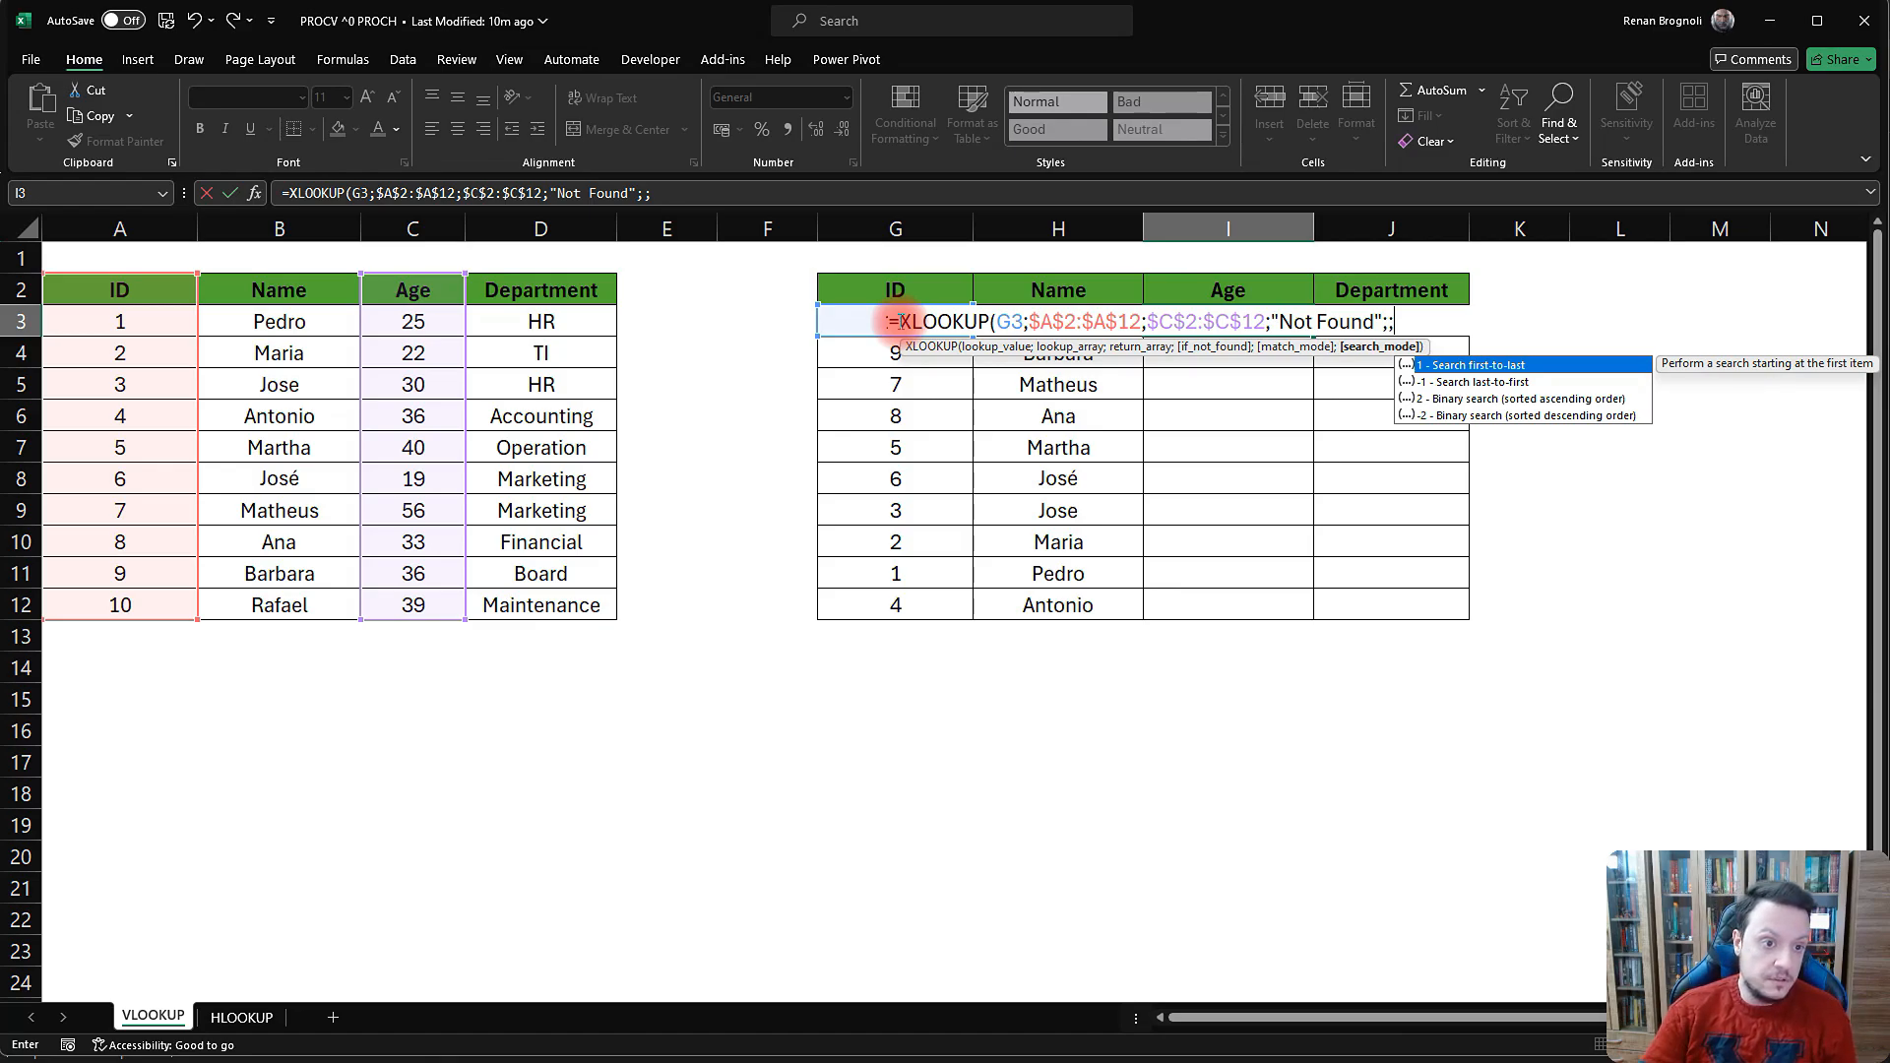
{"action": "key", "text": "BackSpace"}
{"action": "key", "text": "BackSpace"}
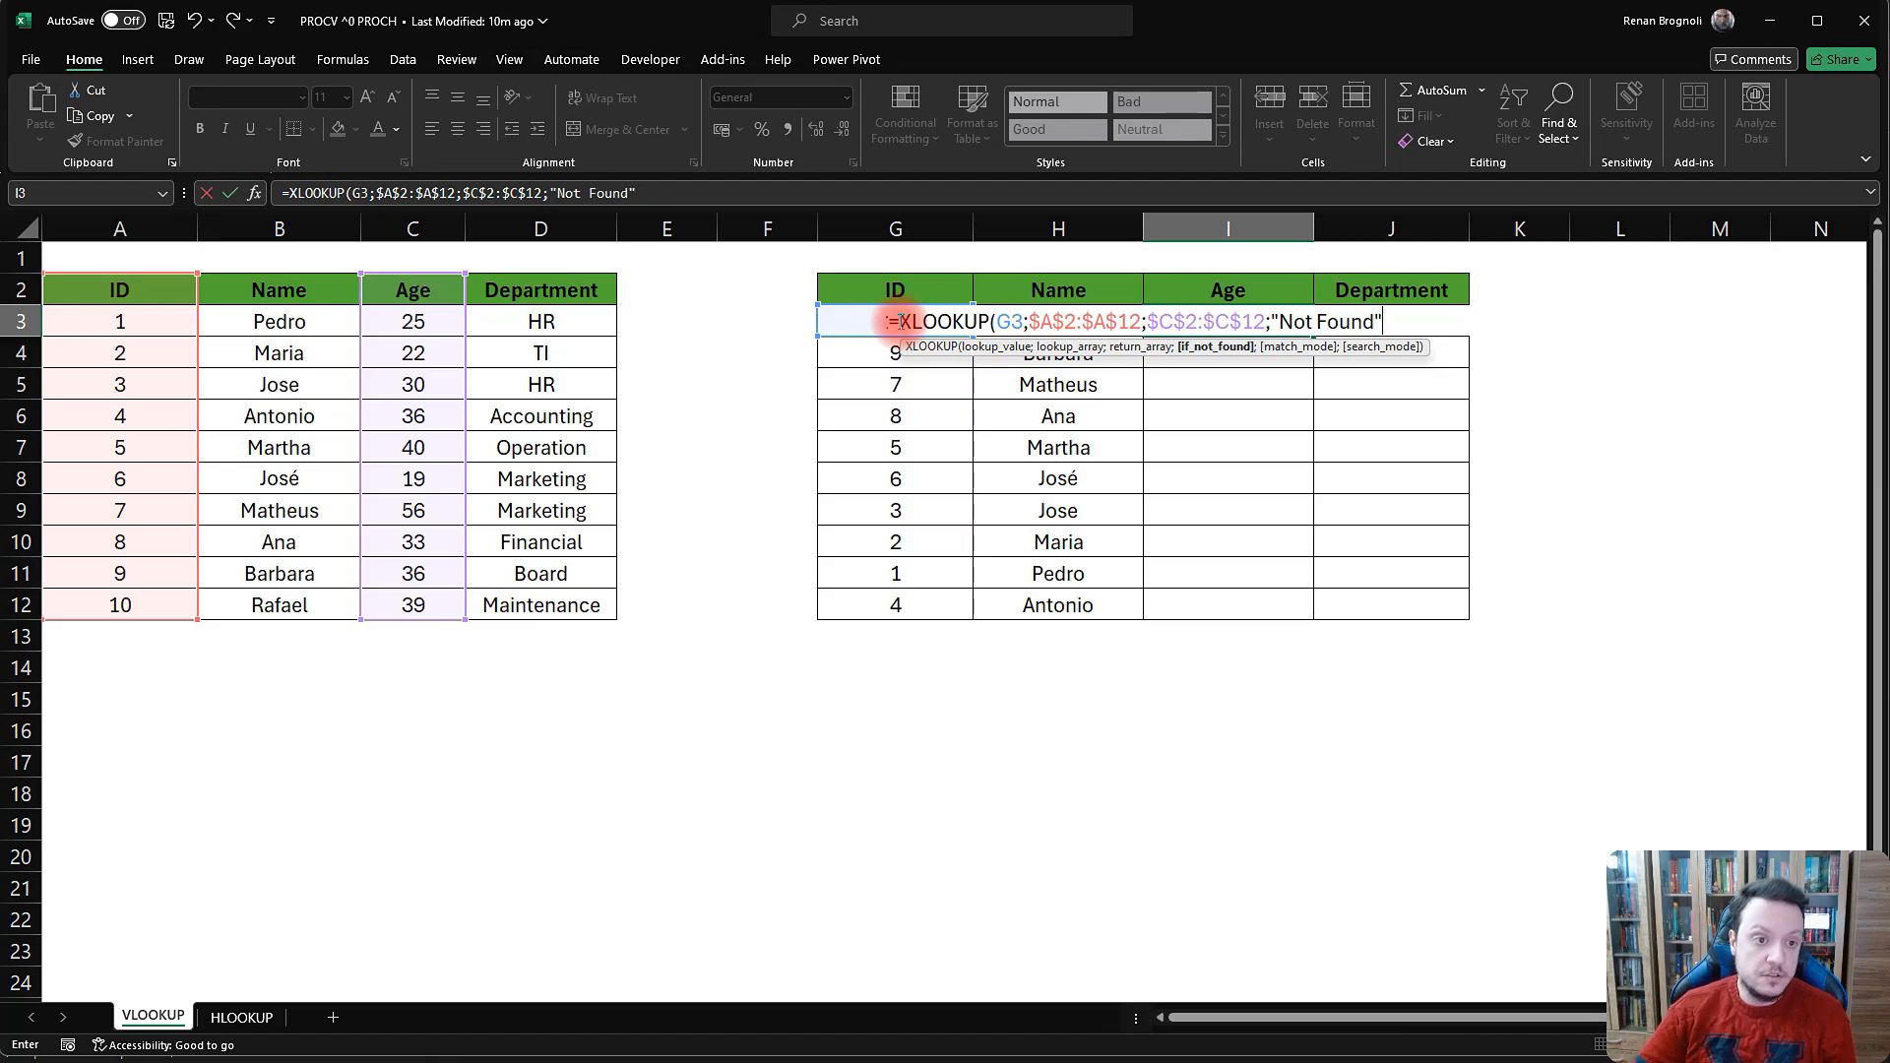
- Close the XLOOKUP formula's parenthesis and commit the formula in cell I3
{"action": "type", "text": ")"}
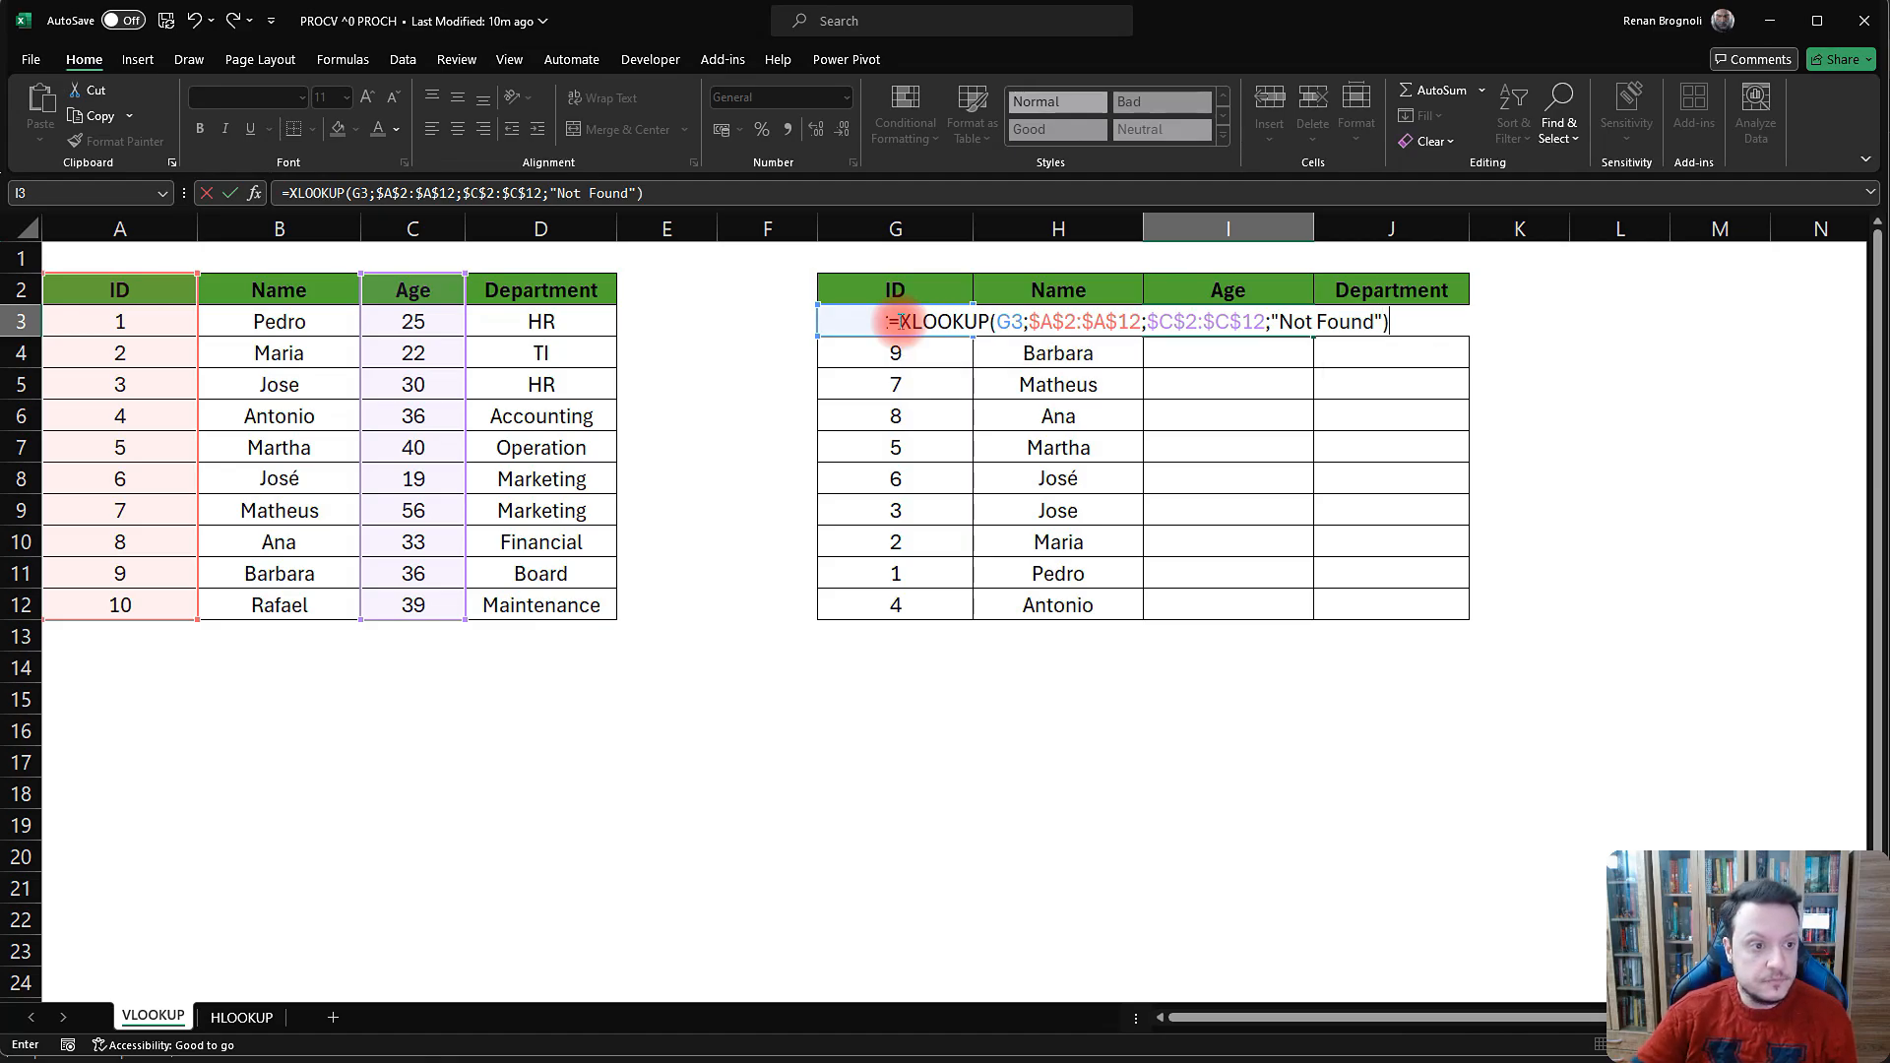
{"action": "key", "text": "Return"}
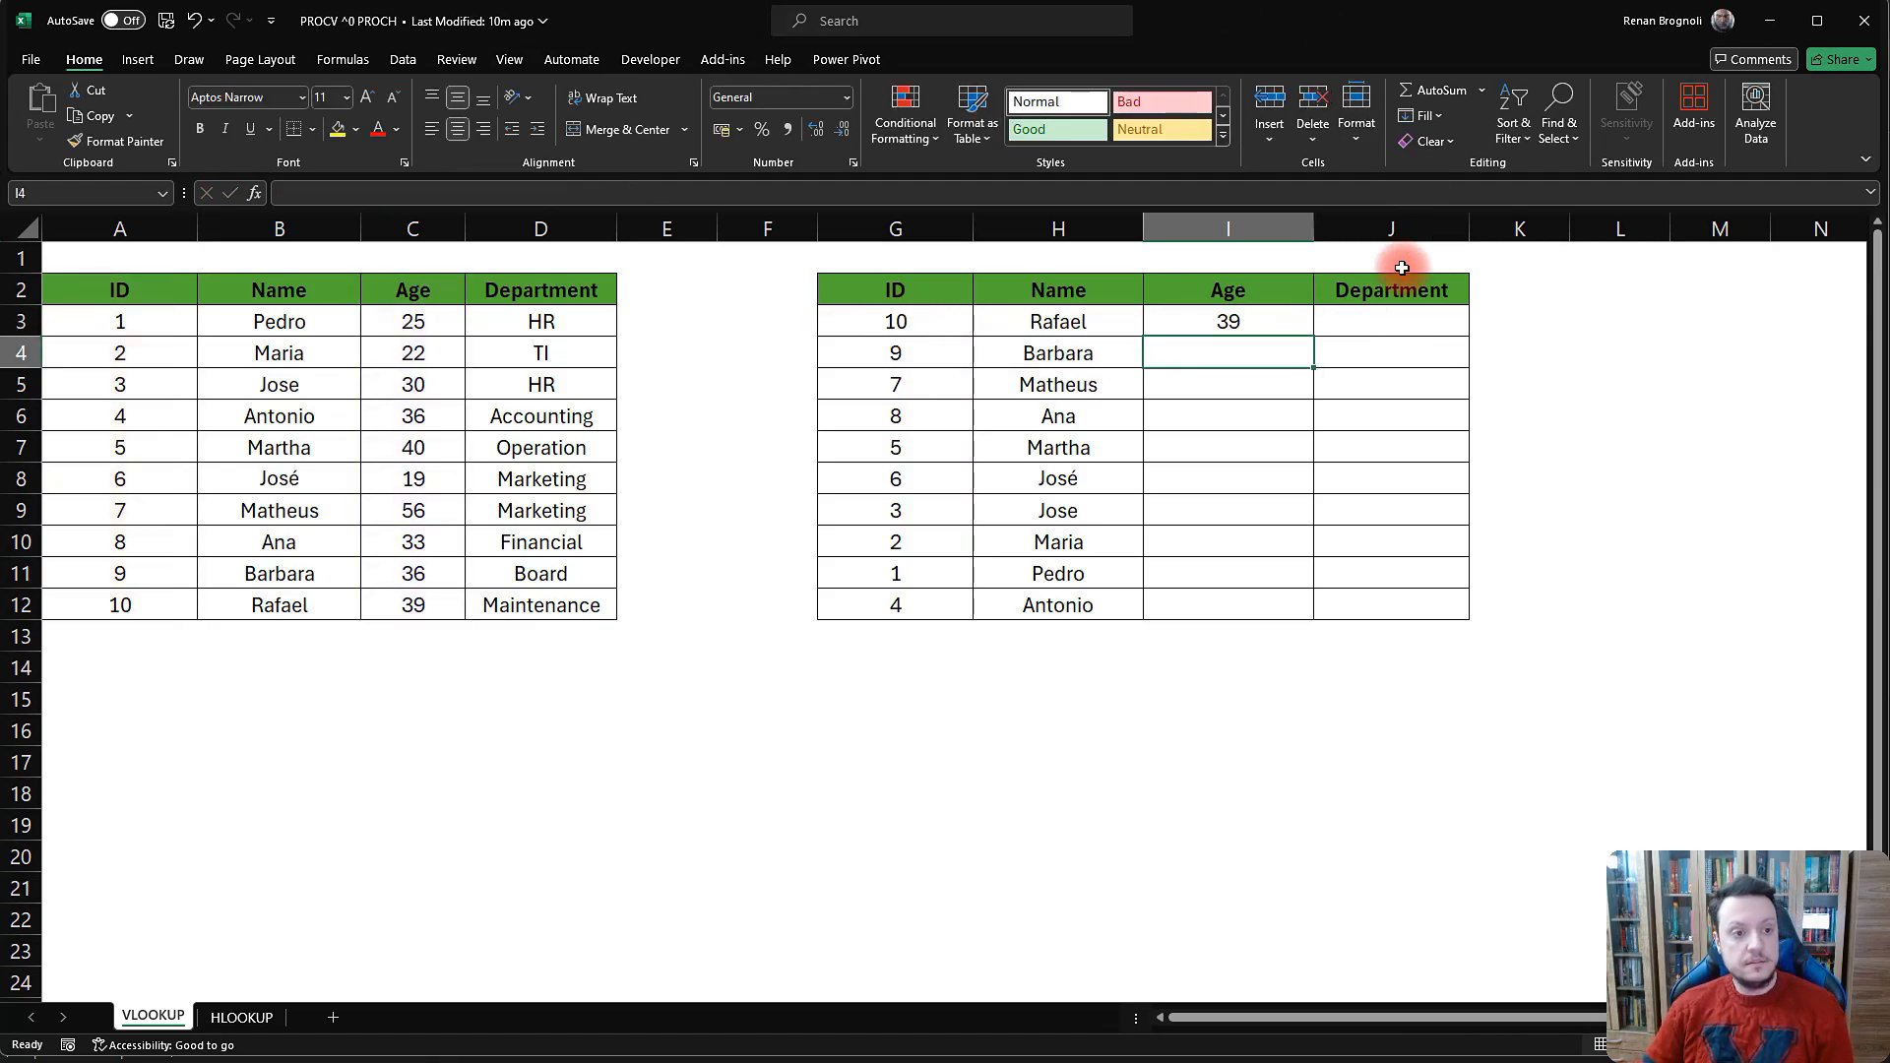
- Fill the XLOOKUP formula from cell I3 down the Age column through I12
{"action": "left_click", "coordinate": [1204, 320]}
{"action": "double_click", "coordinate": [1313, 336]}
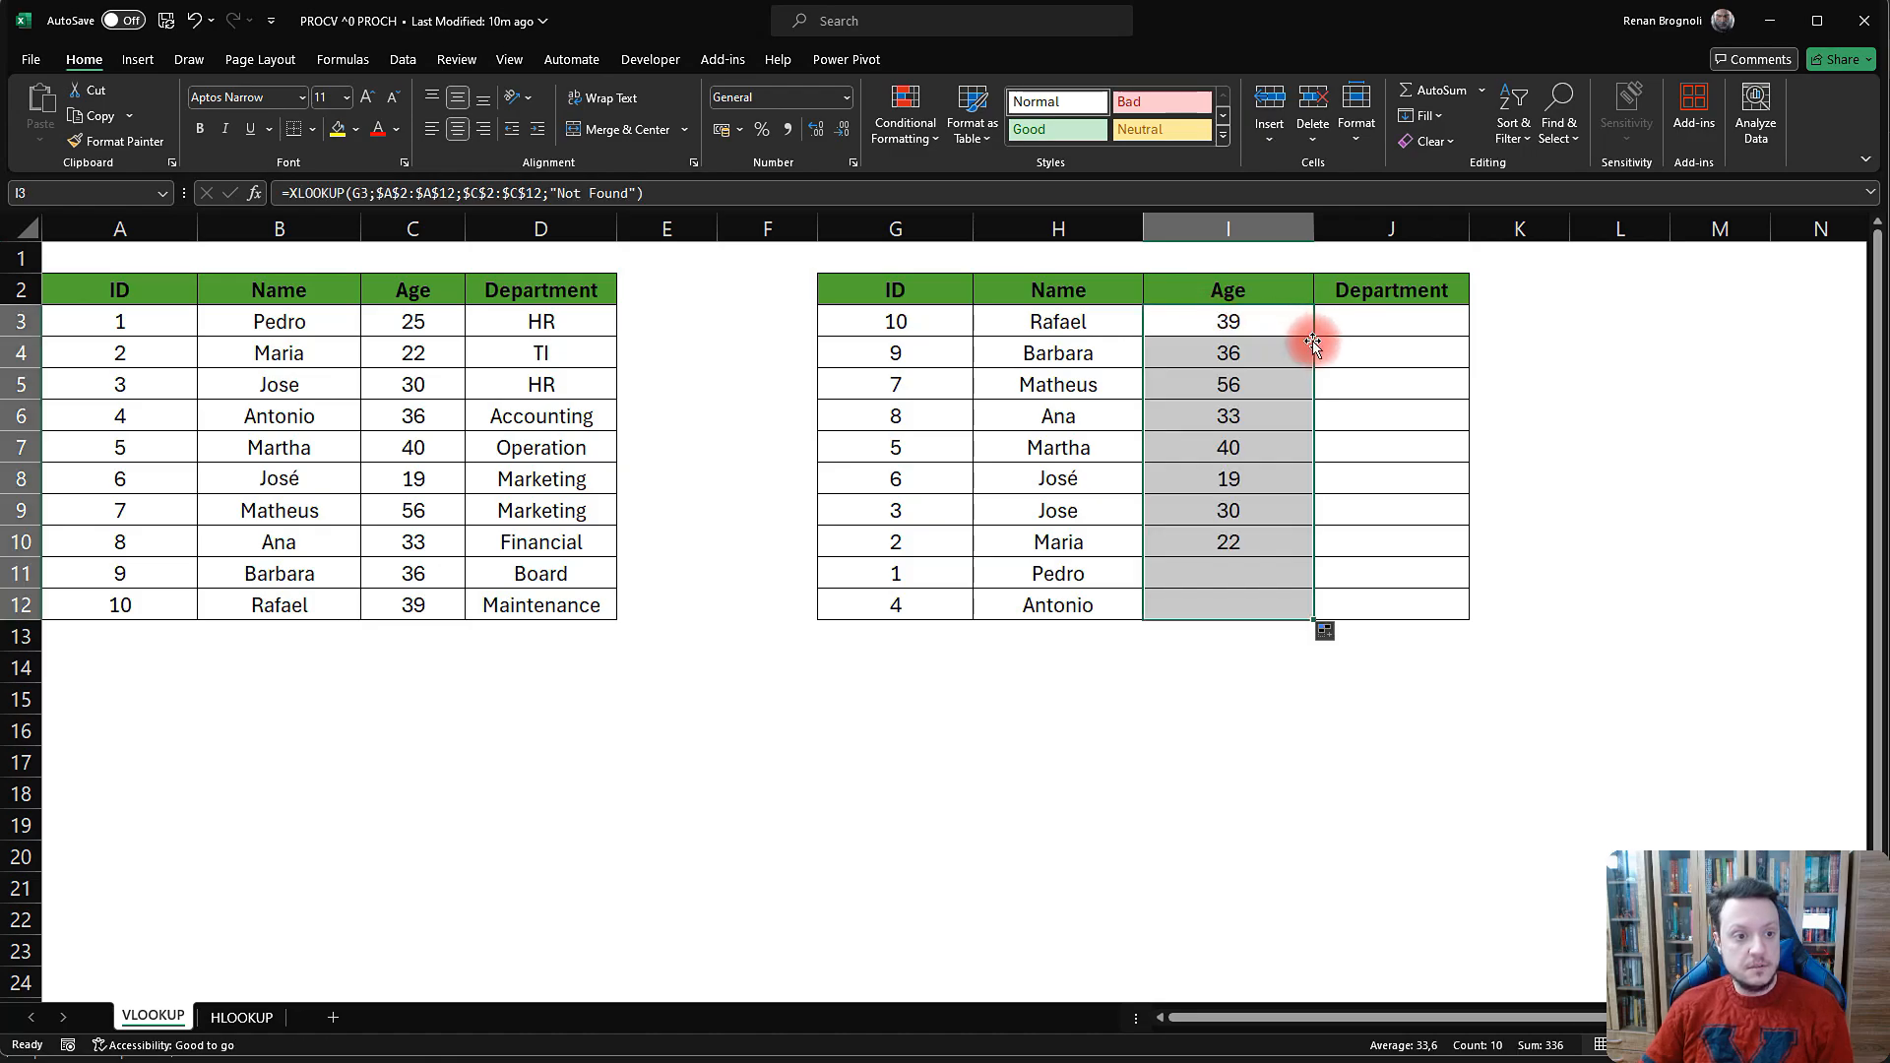
{"action": "left_click", "coordinate": [1243, 663]}
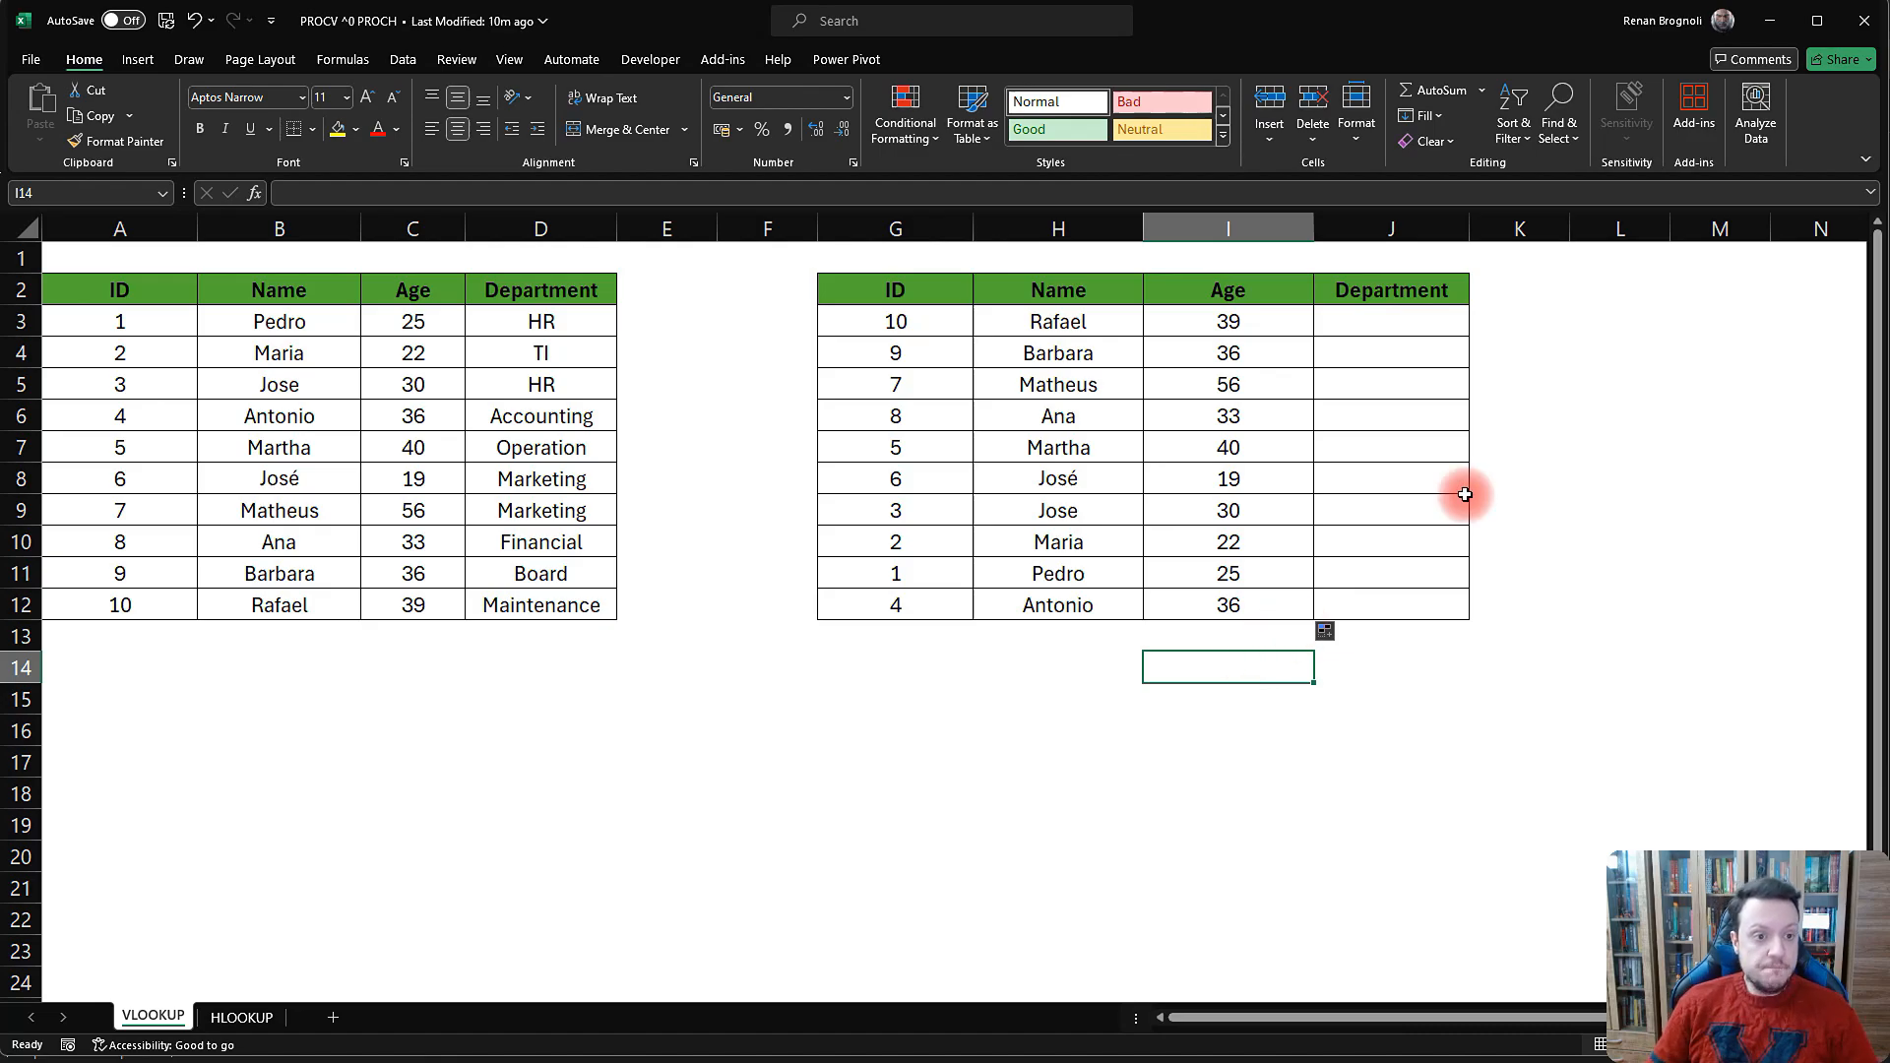
{"action": "left_click", "coordinate": [1236, 326]}
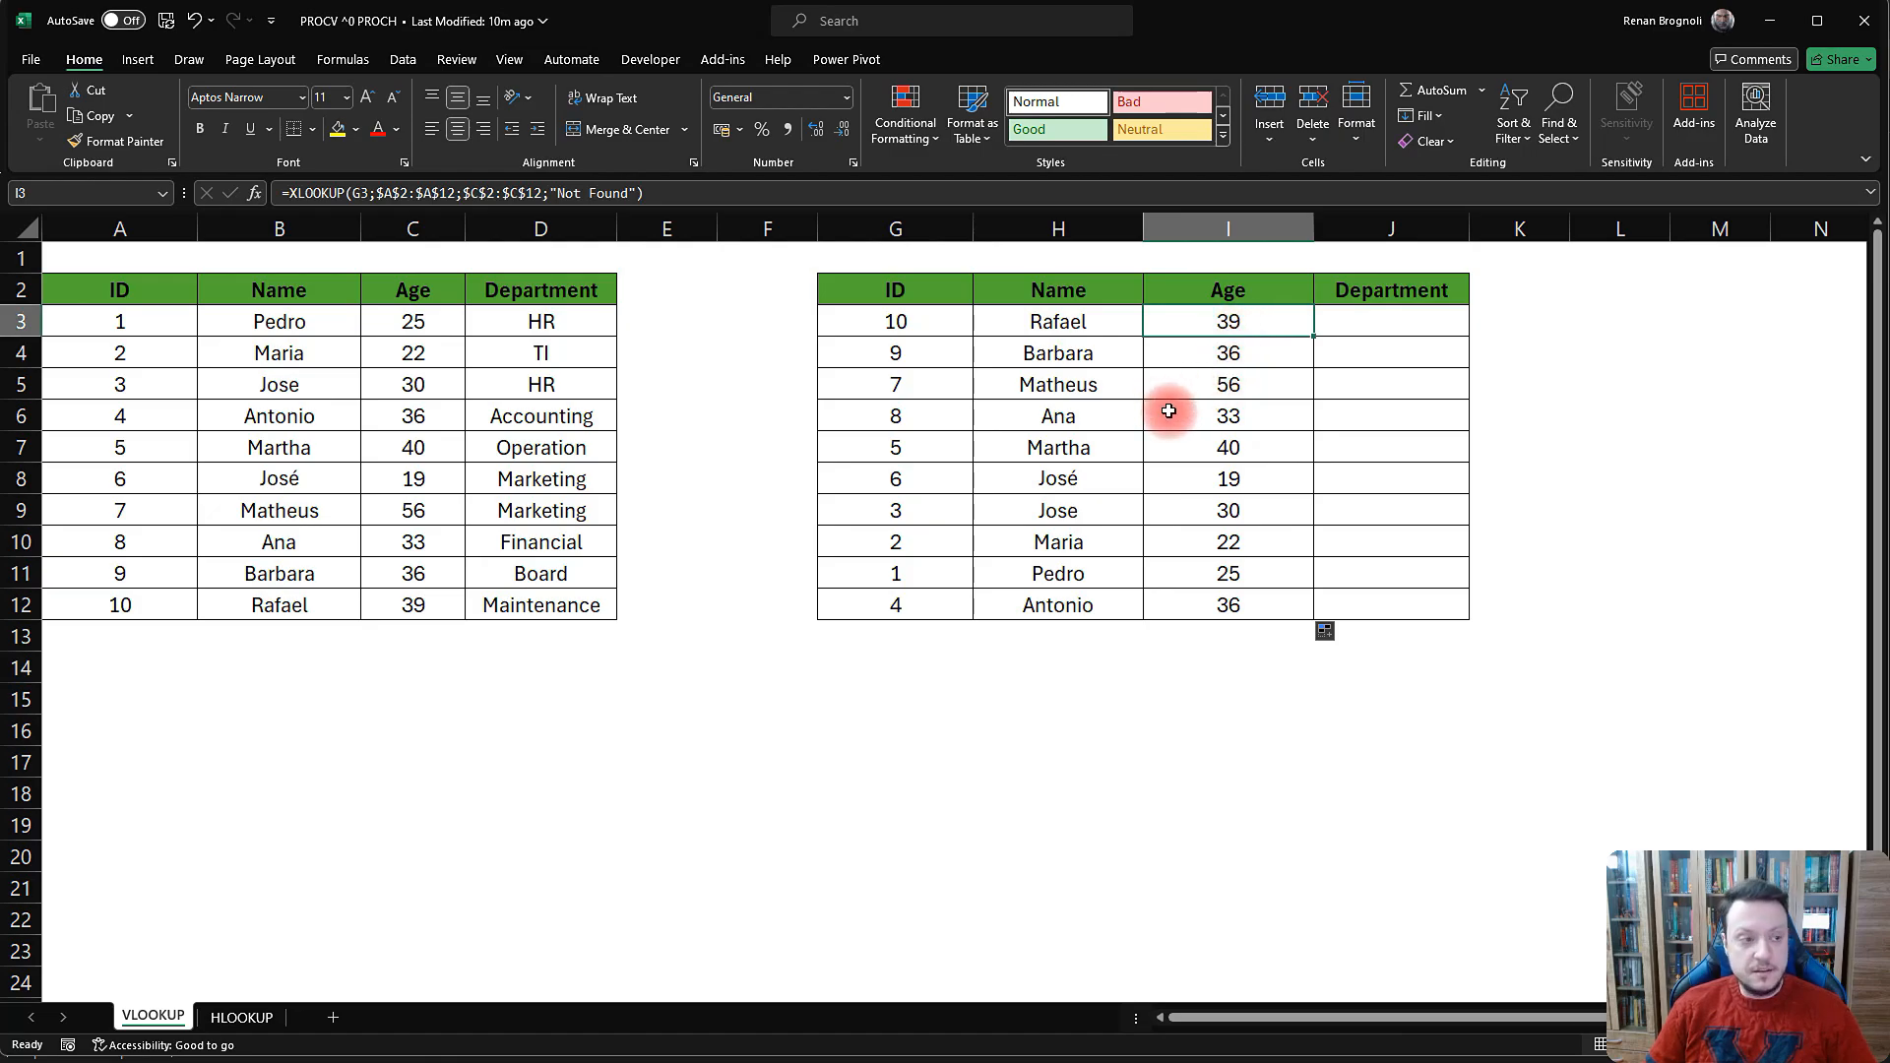
- Copy the whole ID column A and paste it into column E, beside the source table's Department column
{"action": "left_click", "coordinate": [77, 226]}
{"action": "key", "text": "ctrl+c"}
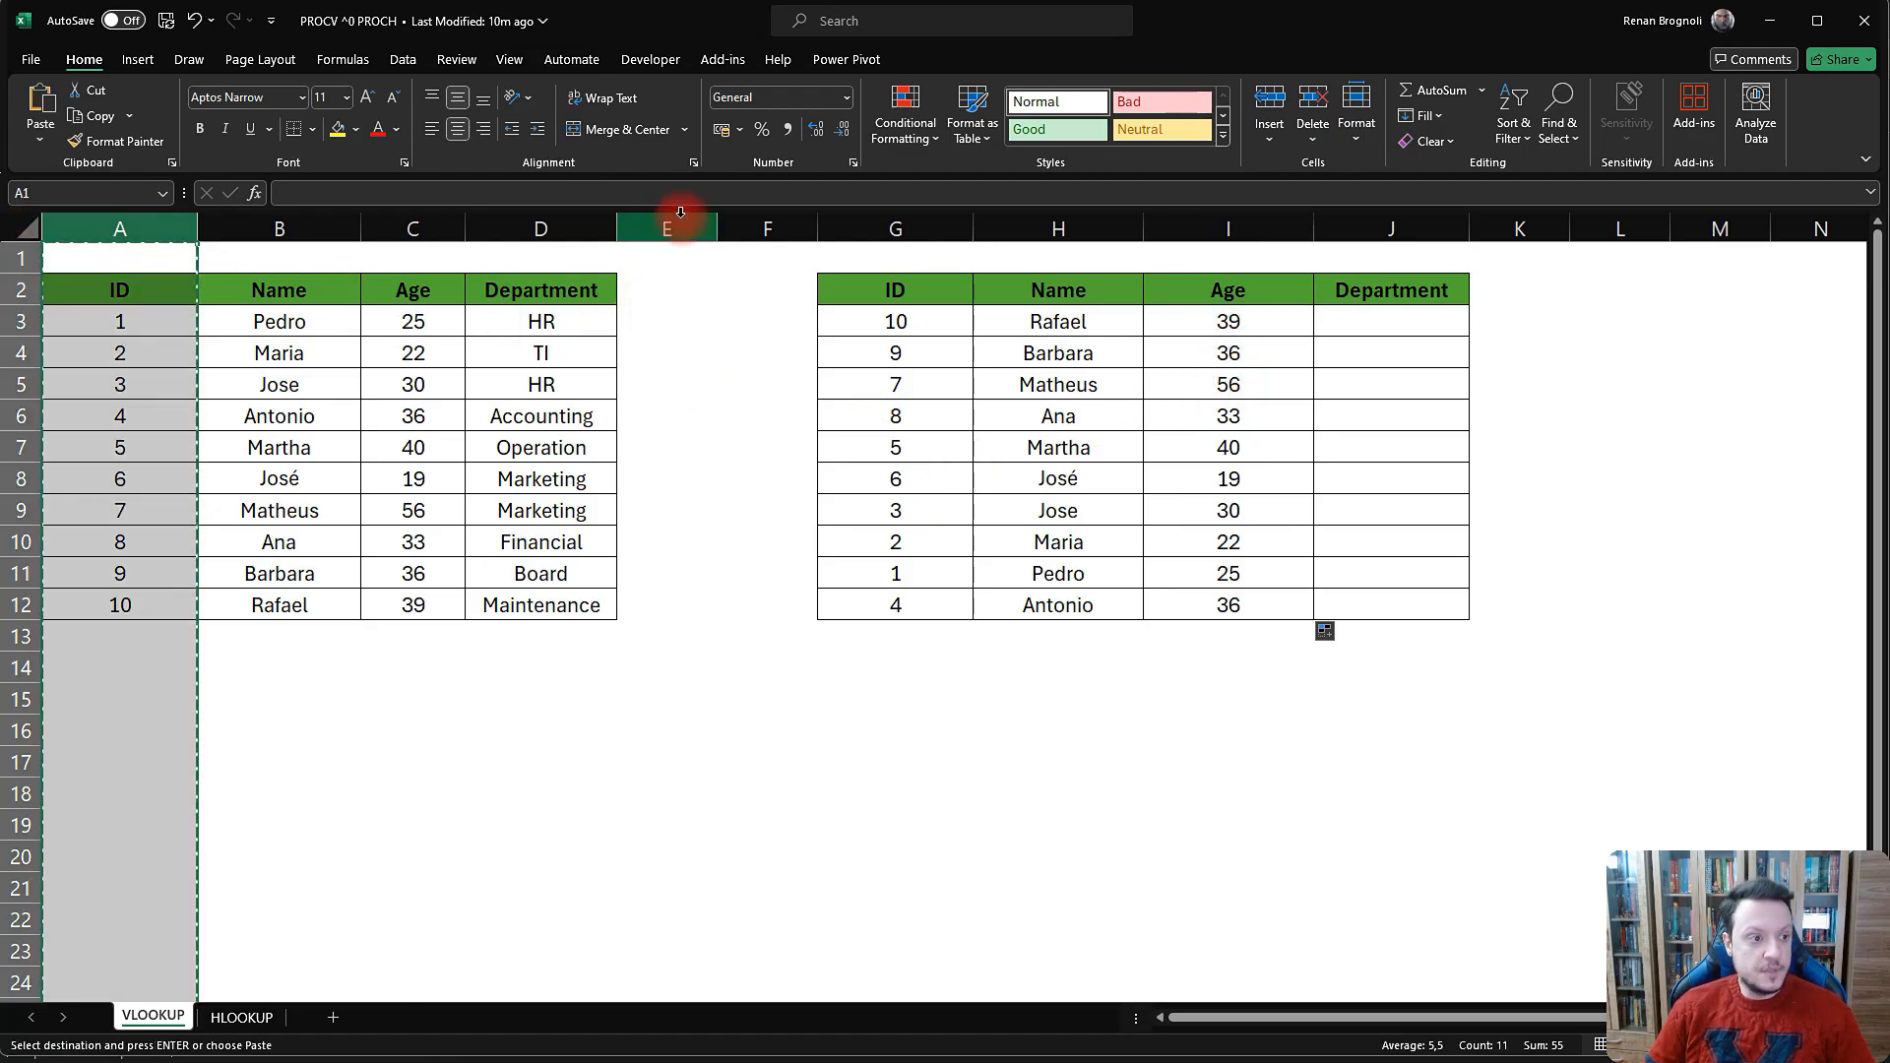
{"action": "left_click", "coordinate": [680, 212]}
{"action": "key", "text": "ctrl+v"}
{"action": "left_click", "coordinate": [717, 569]}
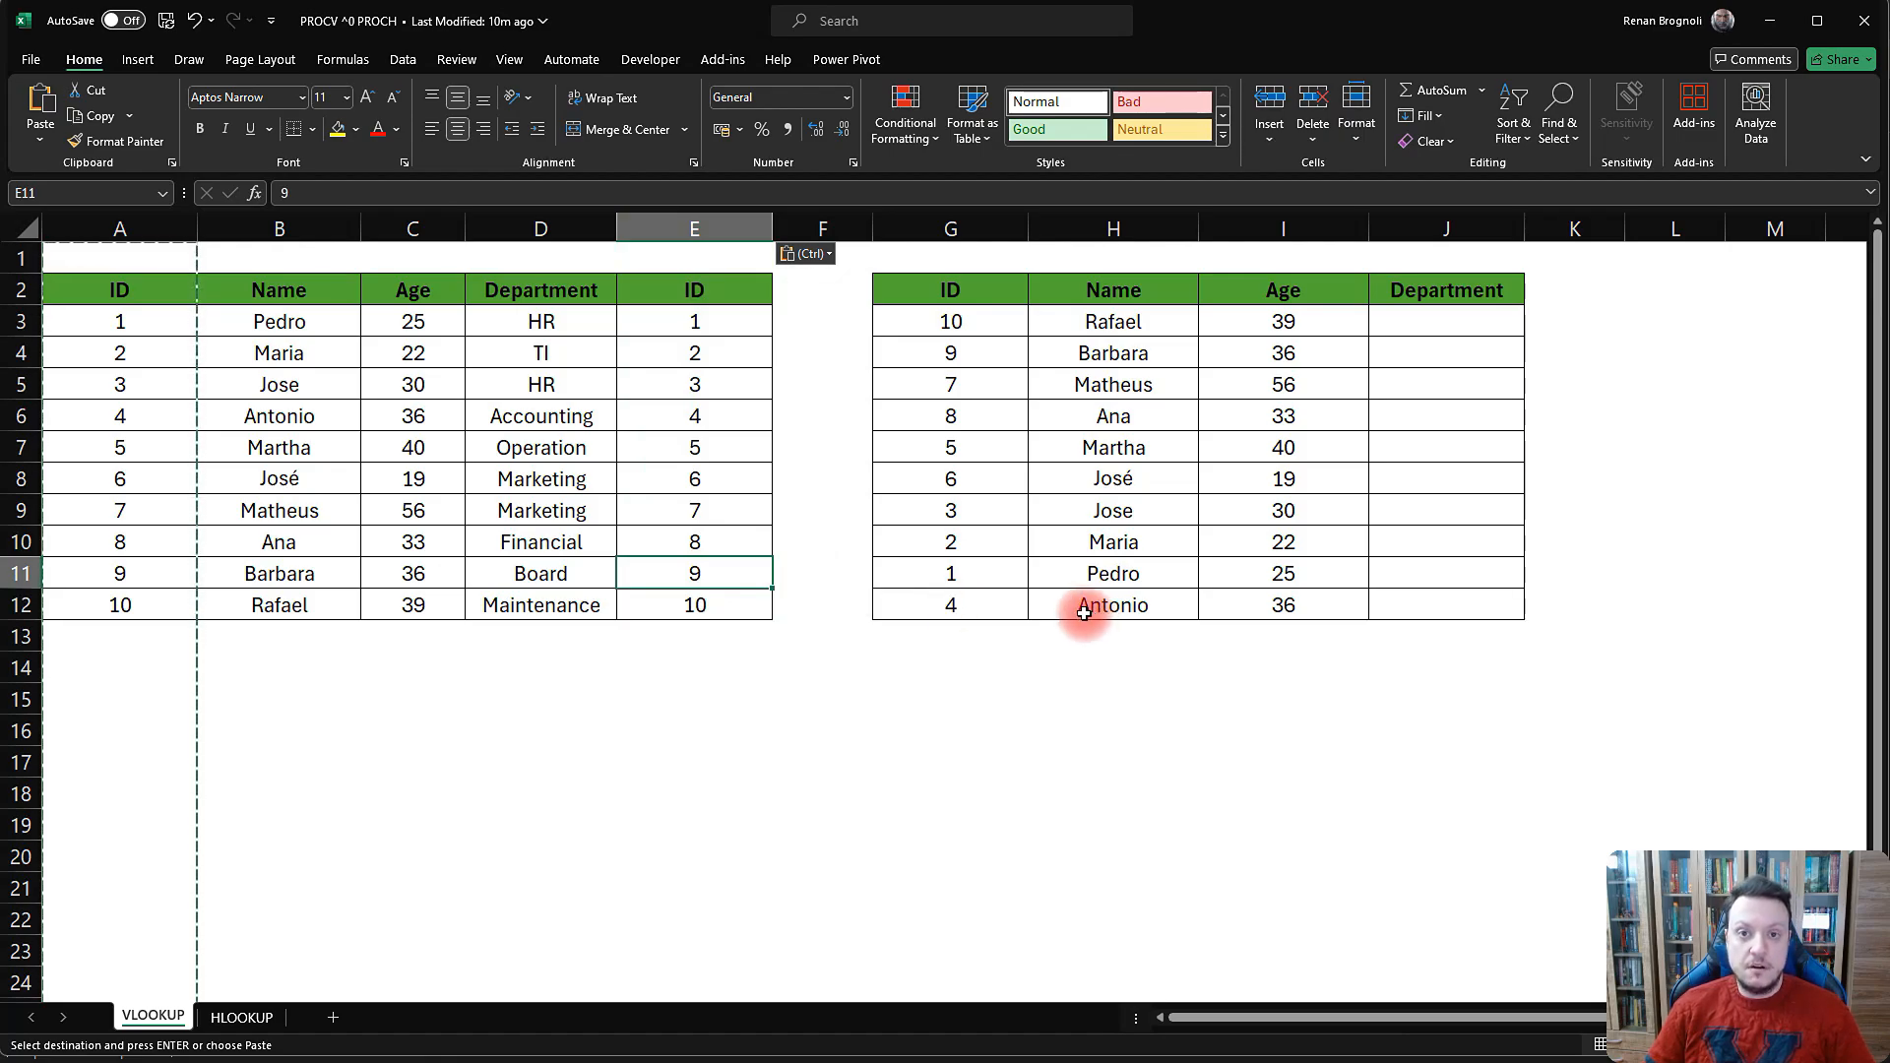
- Start an XLOOKUP formula in cell J3 with G3 as lookup value and E2:E12 as lookup array
{"action": "left_click", "coordinate": [1436, 320]}
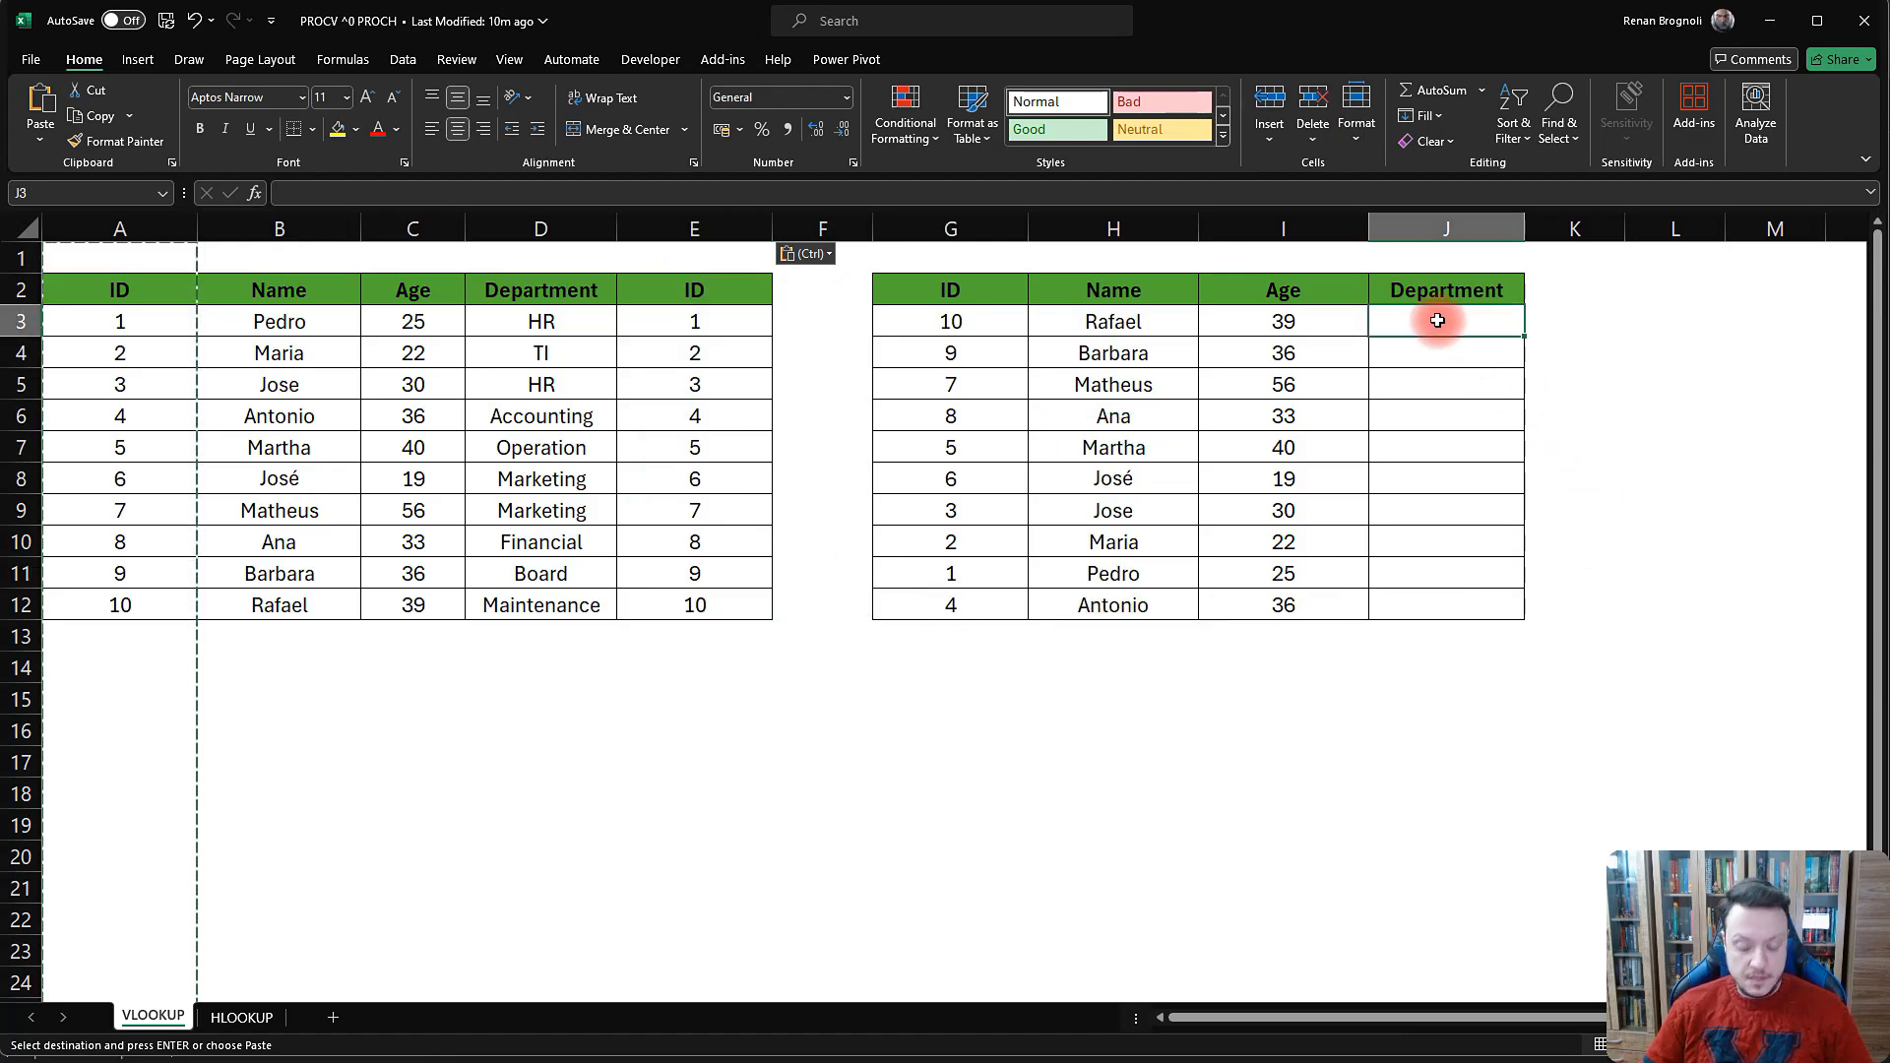
{"action": "type", "text": "="}
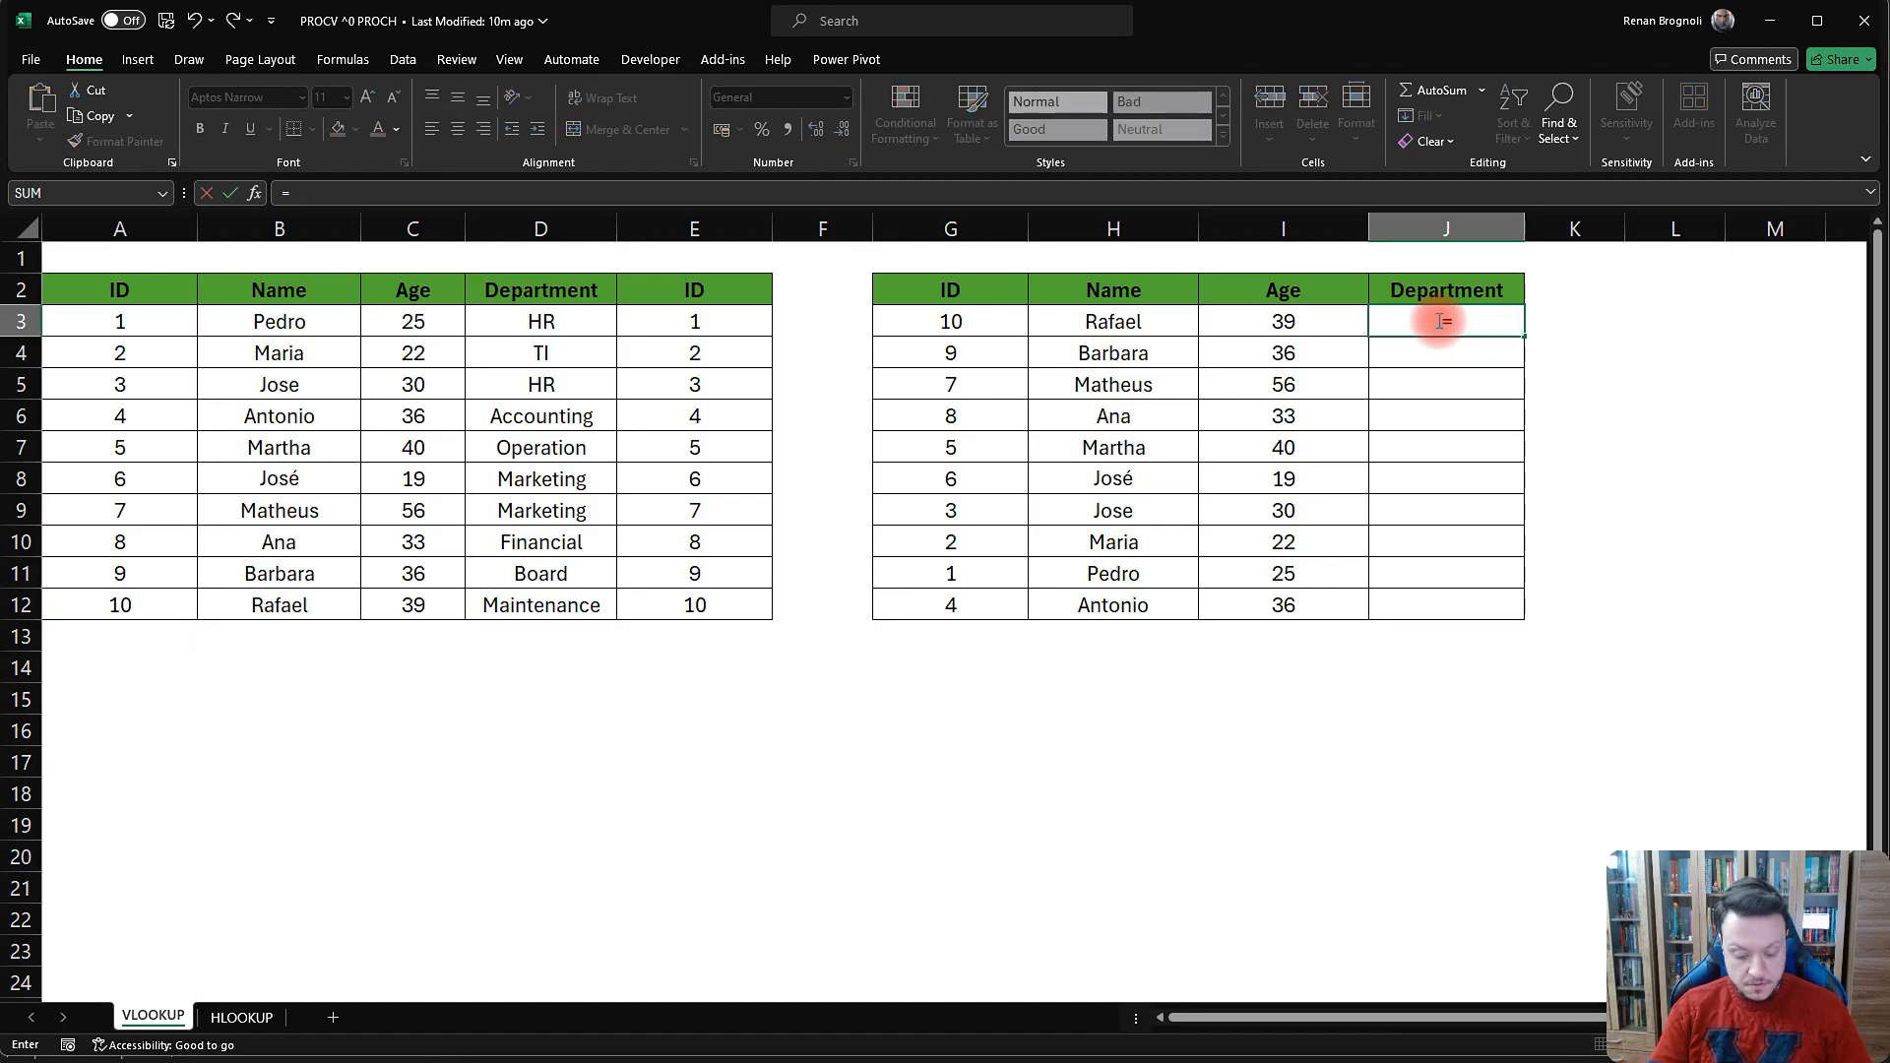
{"action": "type", "text": "X"}
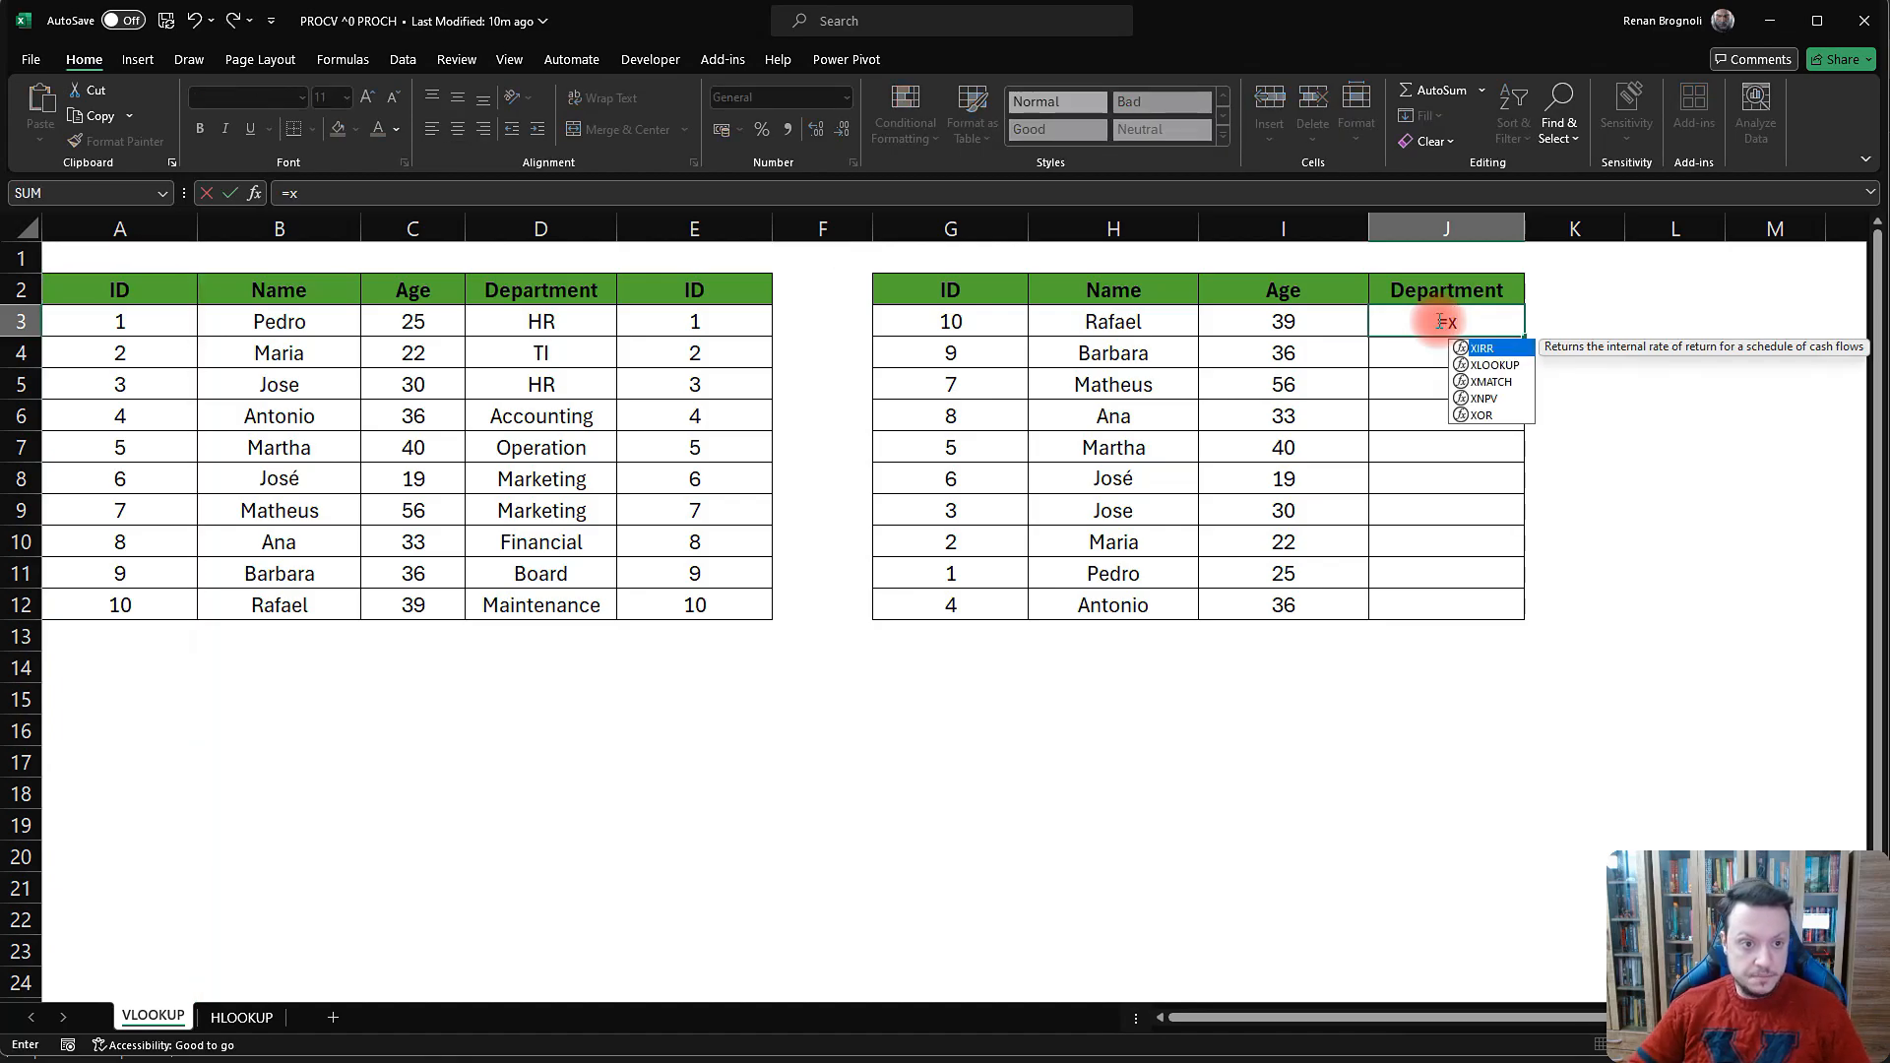
{"action": "key", "text": "Tab"}
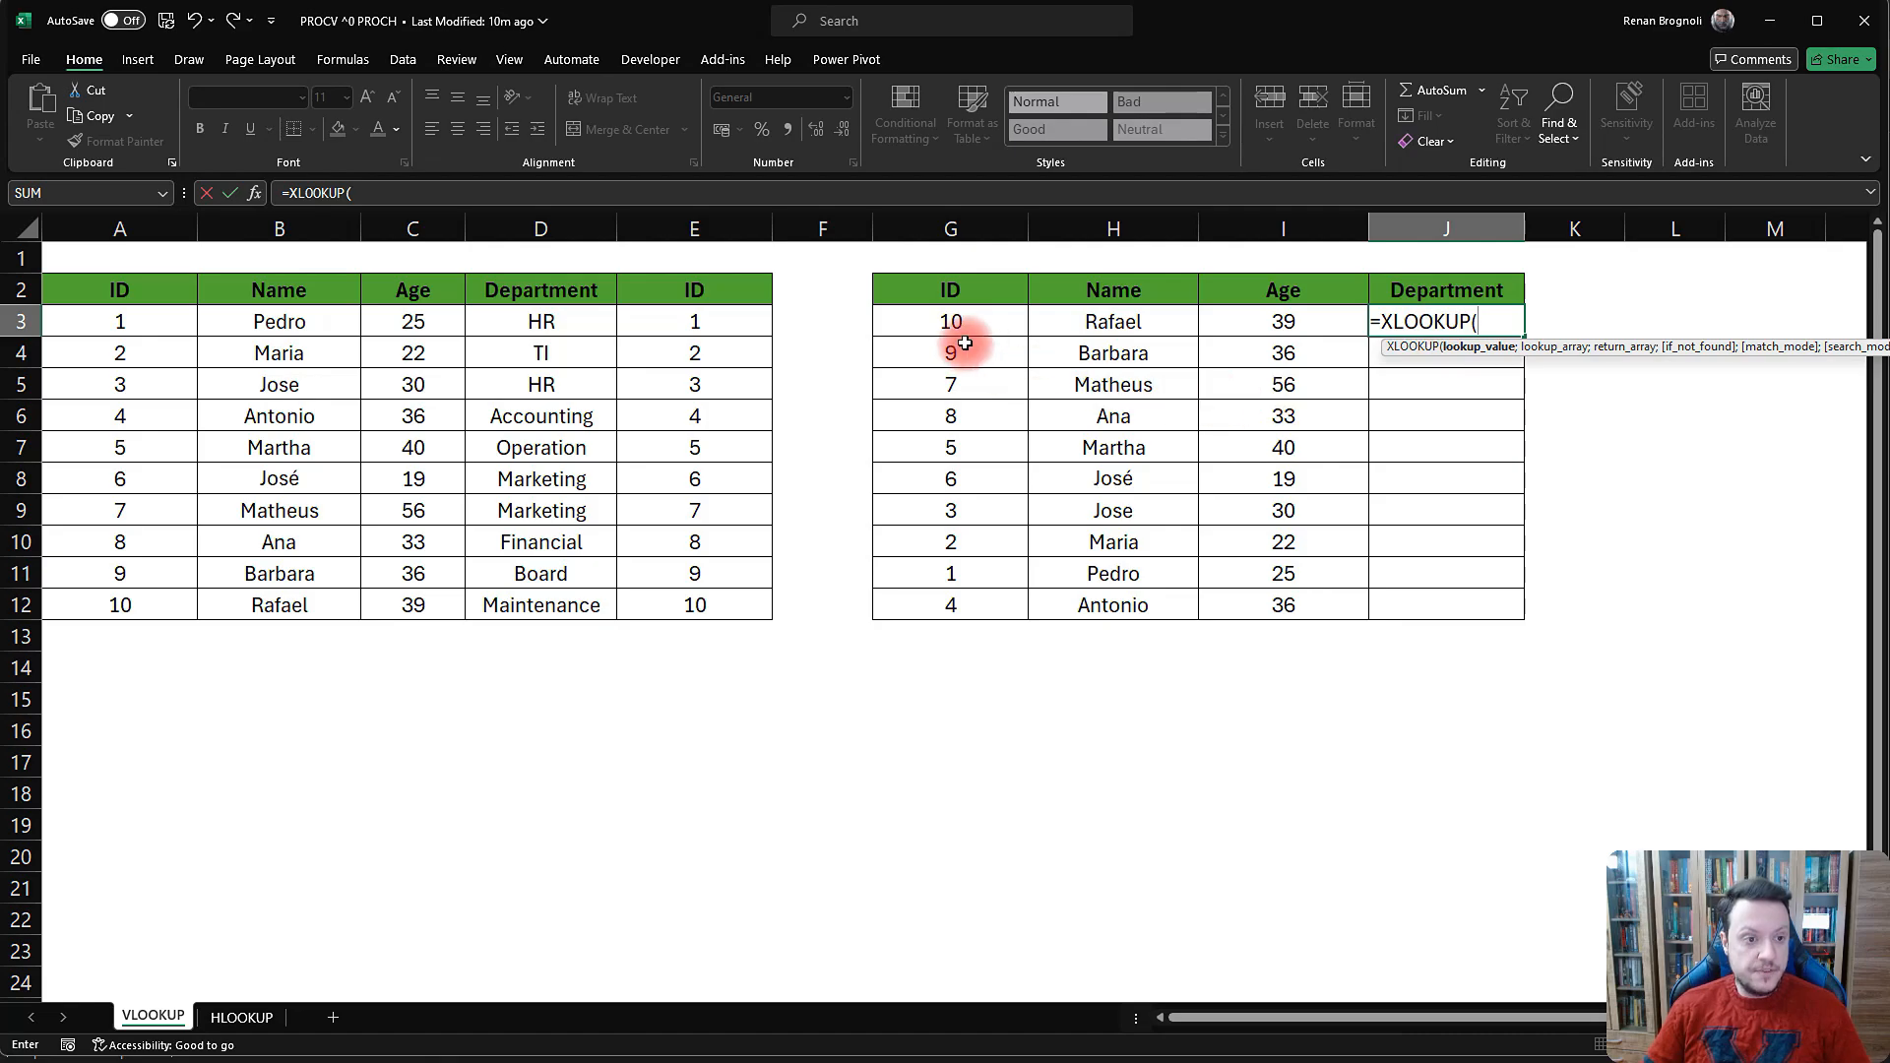
{"action": "left_click", "coordinate": [927, 324]}
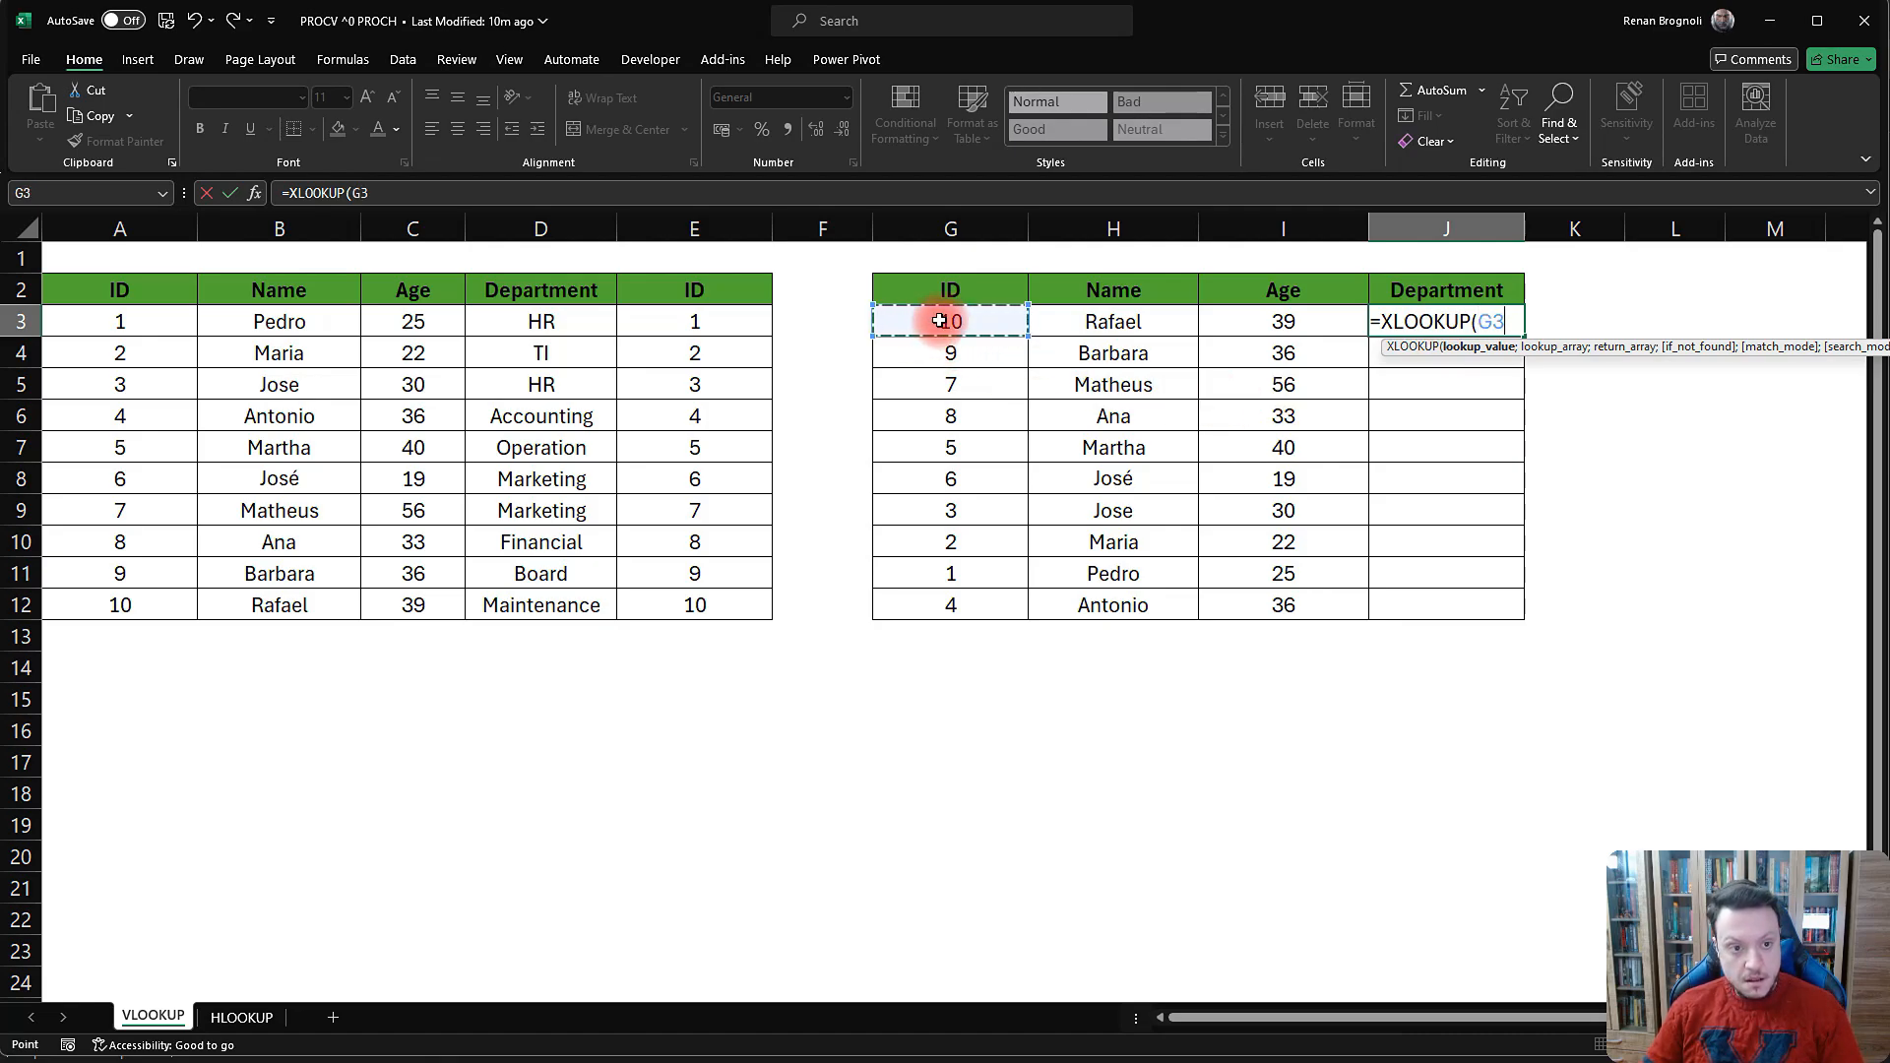
{"action": "type", "text": ";"}
{"action": "left_click_drag", "start_coordinate": [694, 288], "coordinate": [689, 608]}
{"action": "type", "text": ";"}
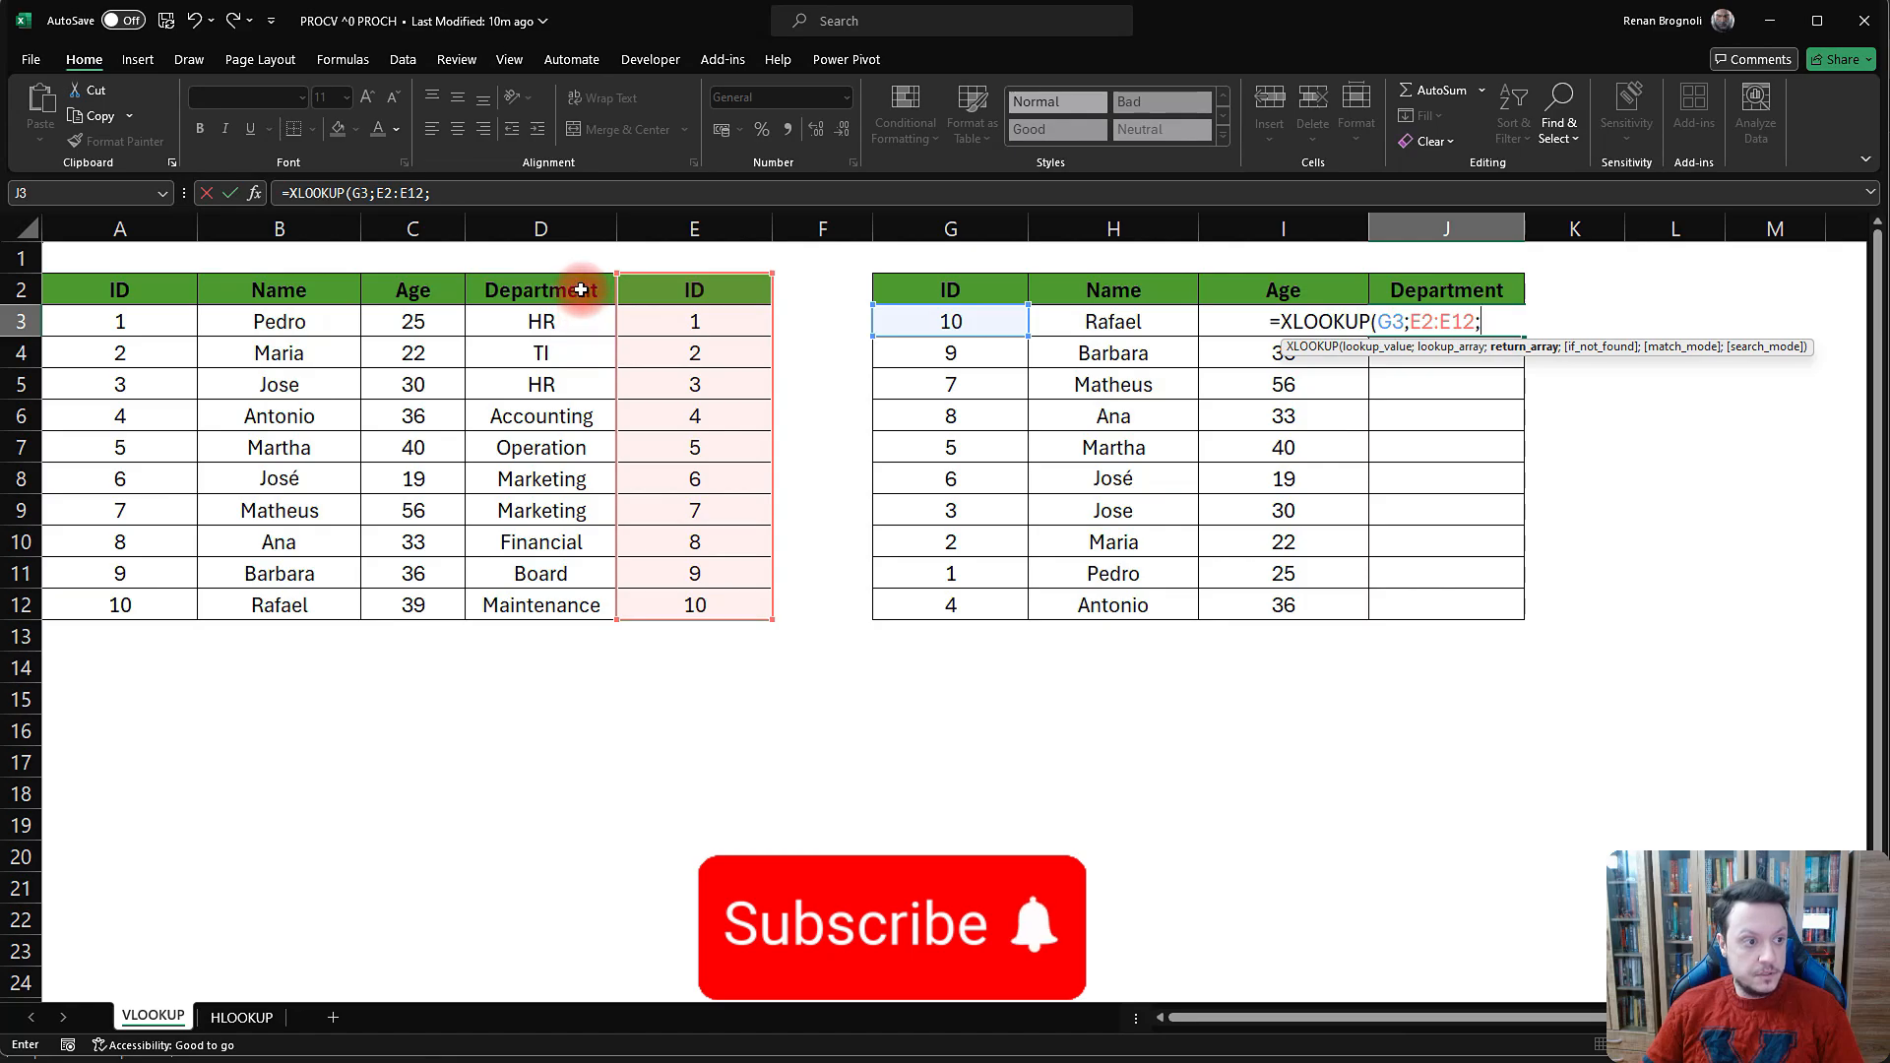
- Add $D$2:$D$12 as the return array and make the lookup array absolute as $E$2:$E$12
{"action": "left_click_drag", "start_coordinate": [581, 289], "coordinate": [527, 600]}
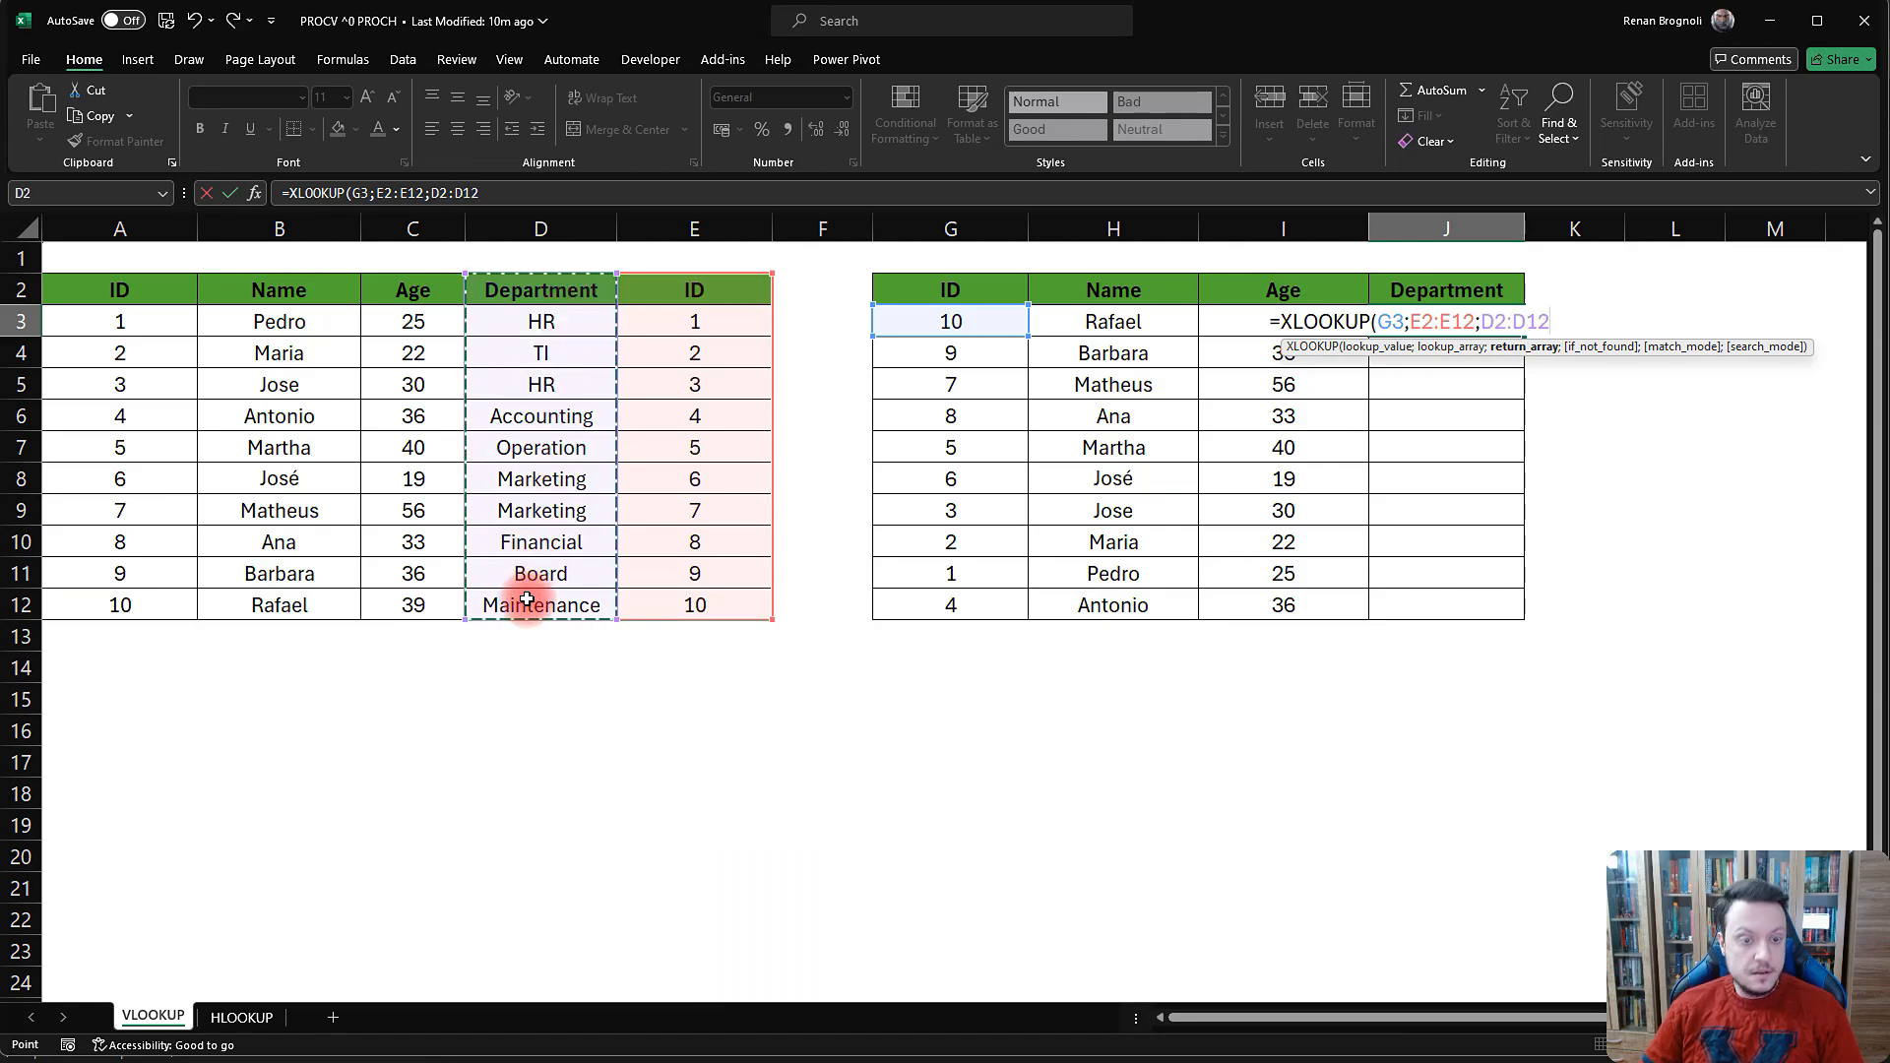
{"action": "key", "text": "F4"}
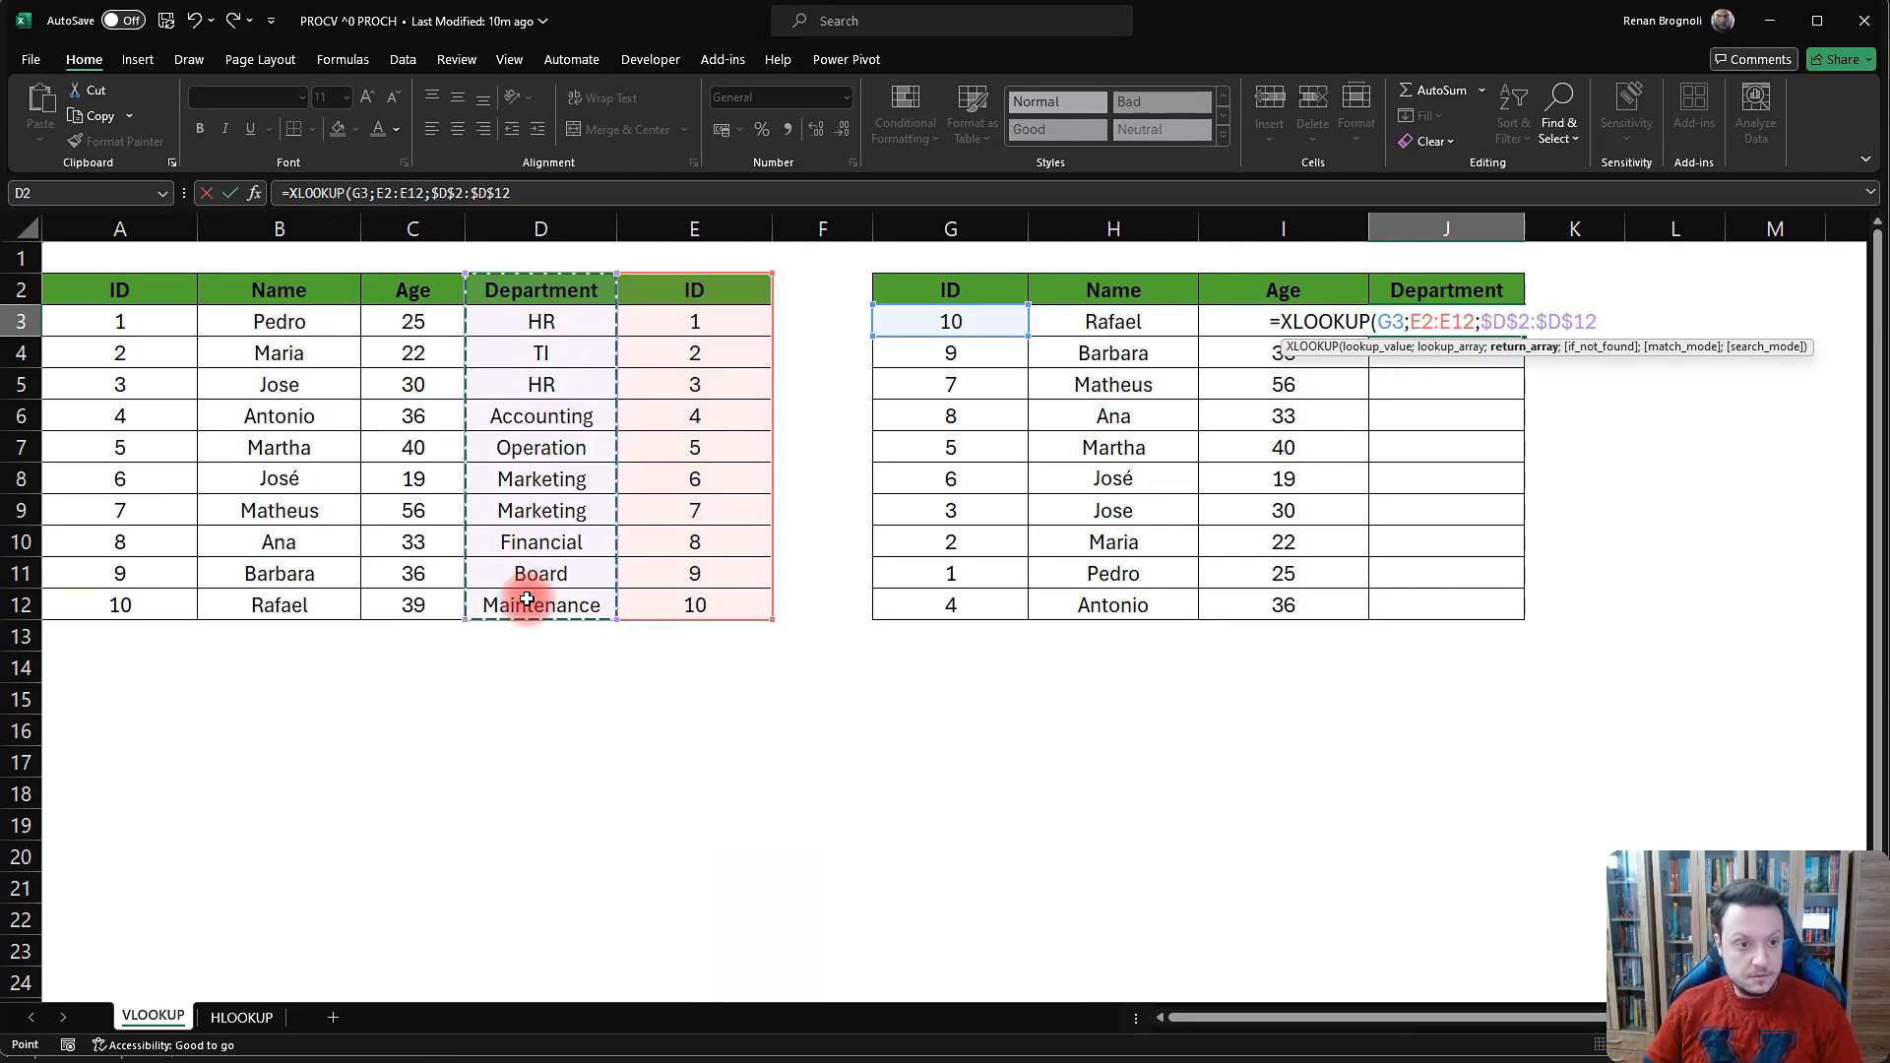
{"action": "left_click", "coordinate": [1437, 321]}
{"action": "key", "text": "F4"}
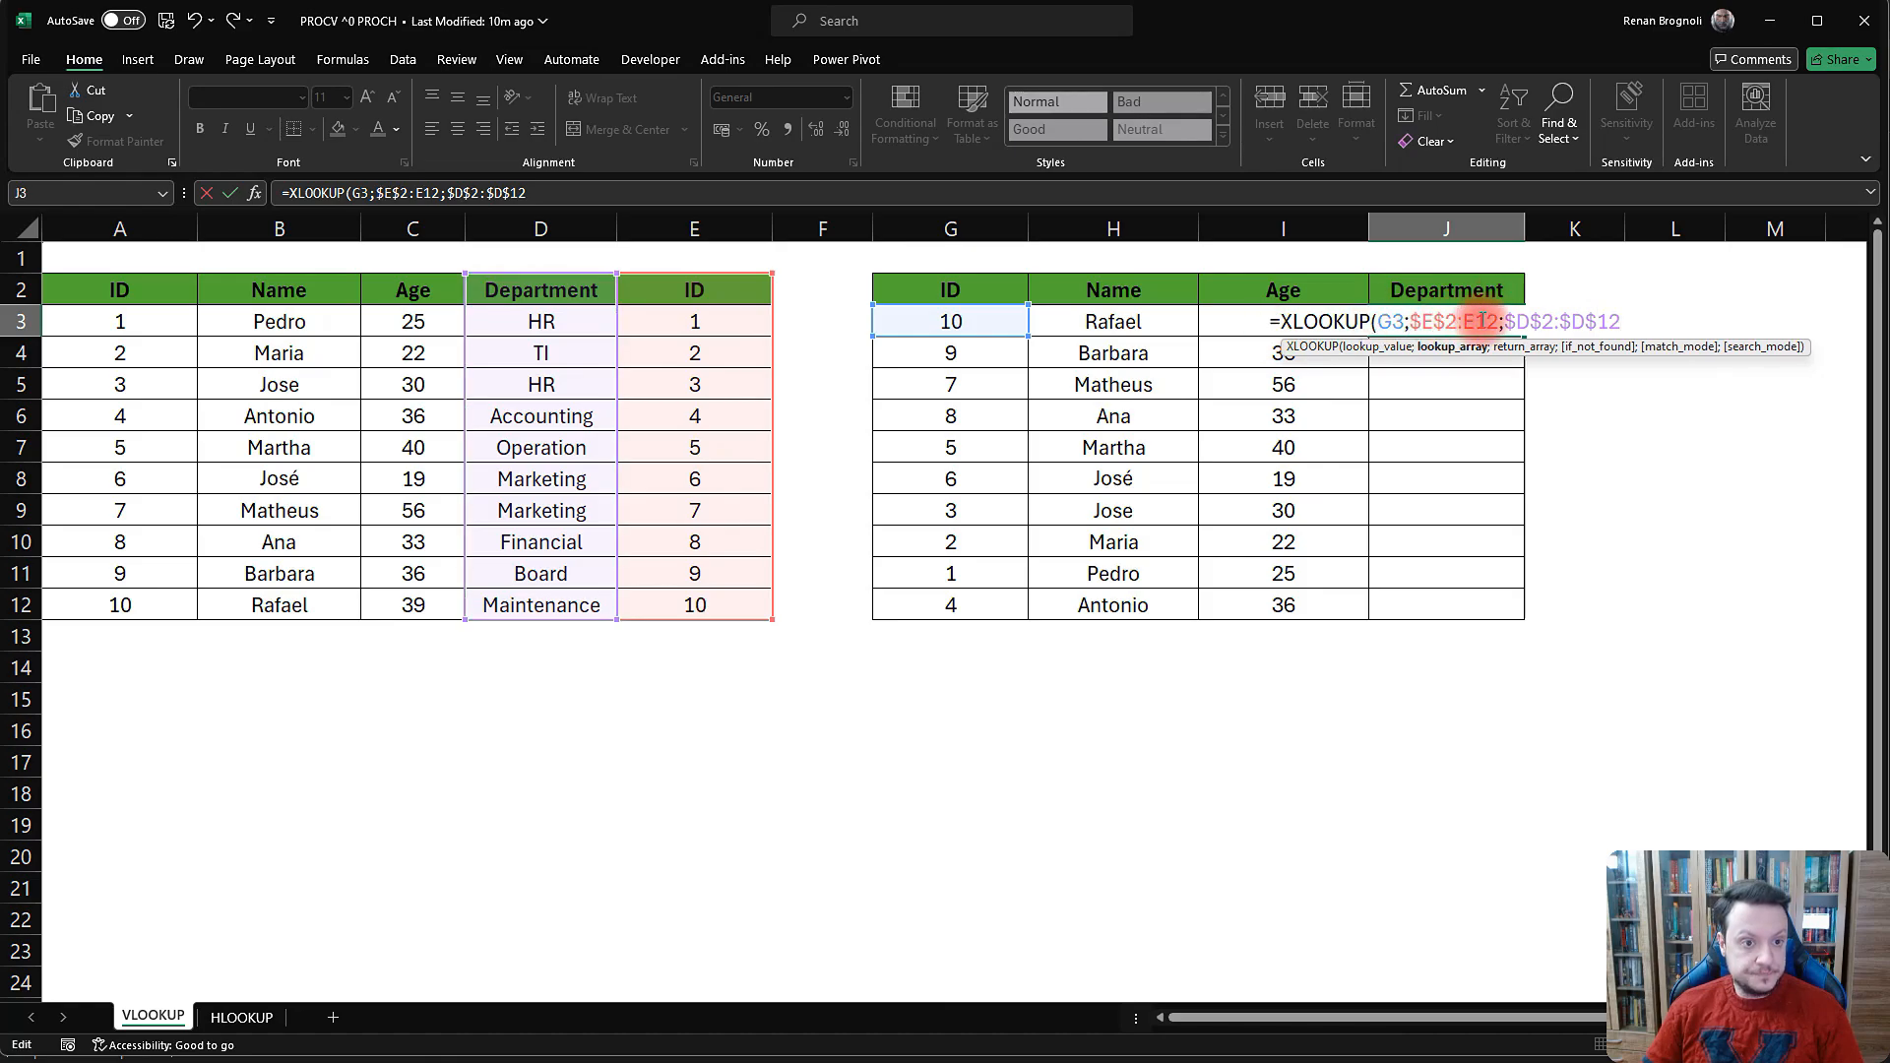
{"action": "left_click", "coordinate": [1482, 320]}
{"action": "key", "text": "F4"}
{"action": "left_click", "coordinate": [1544, 321]}
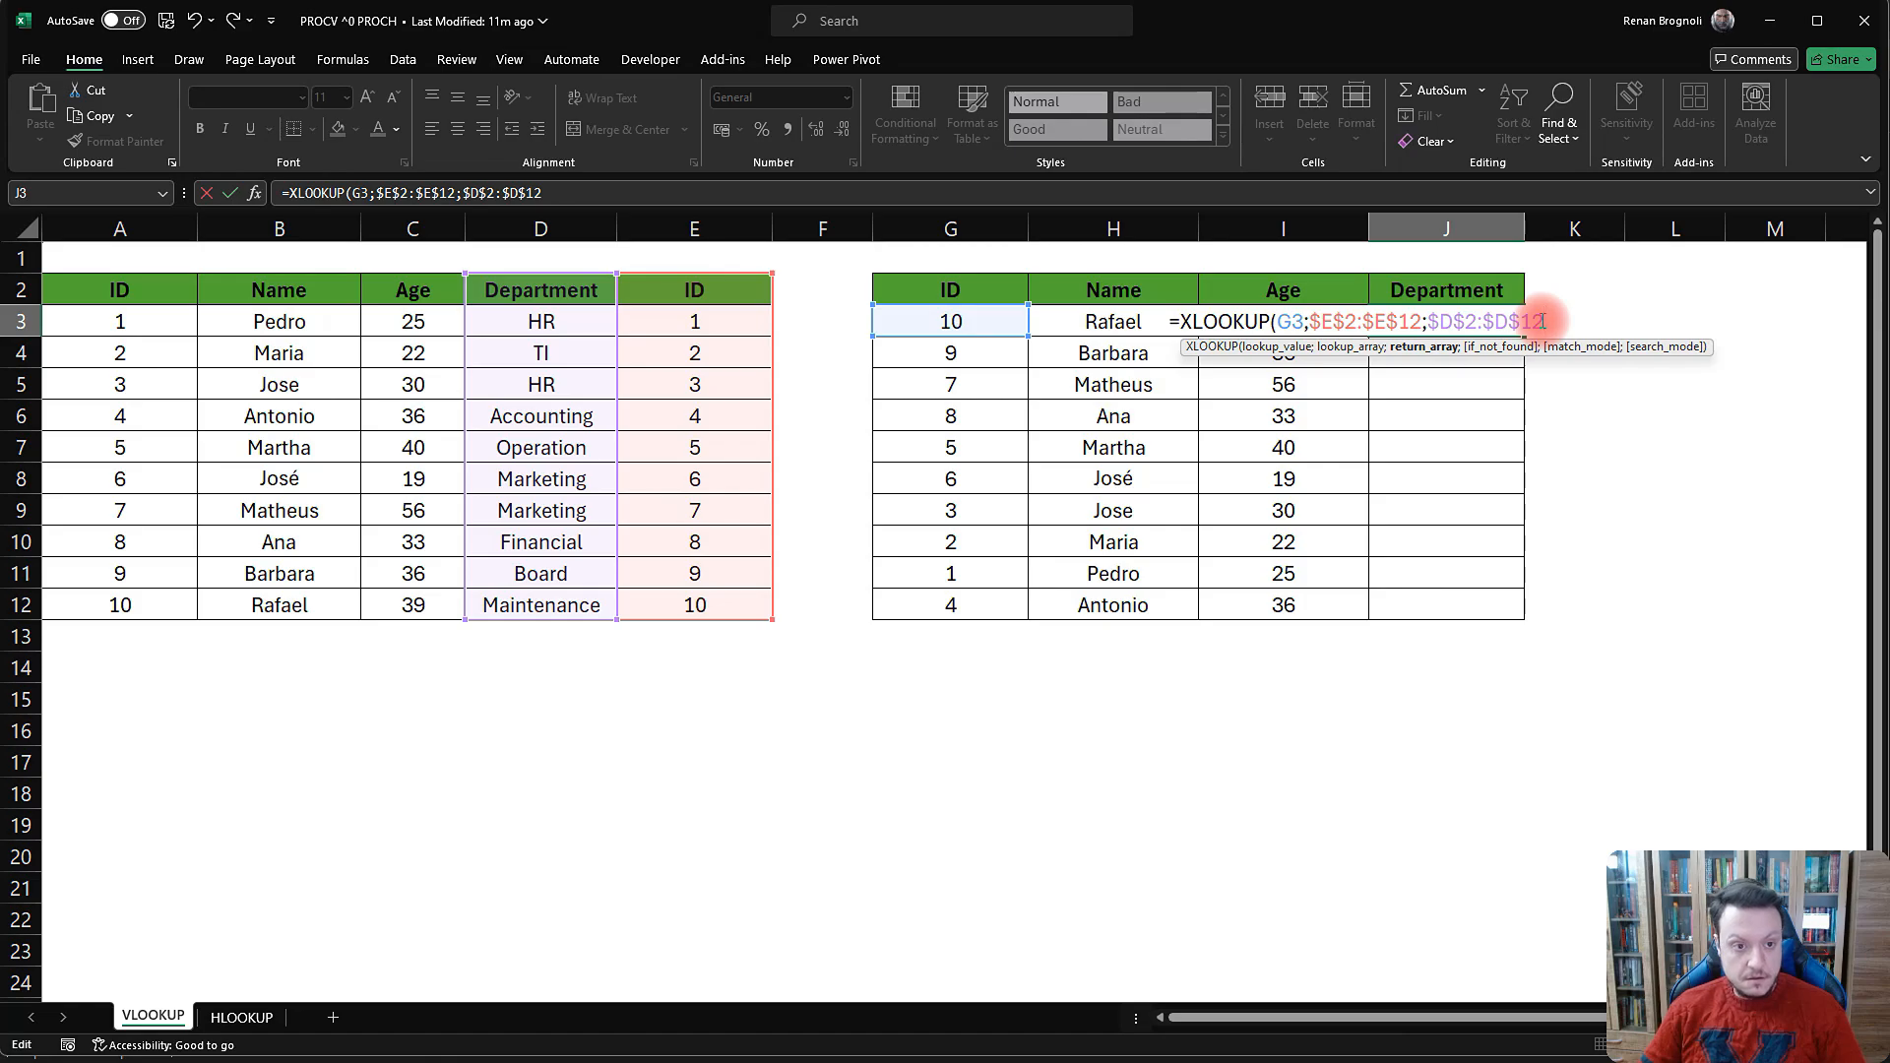
- Add "Not Found" as the if-not-found value and commit the XLOOKUP formula in cell J3
{"action": "type", "text": ";"}
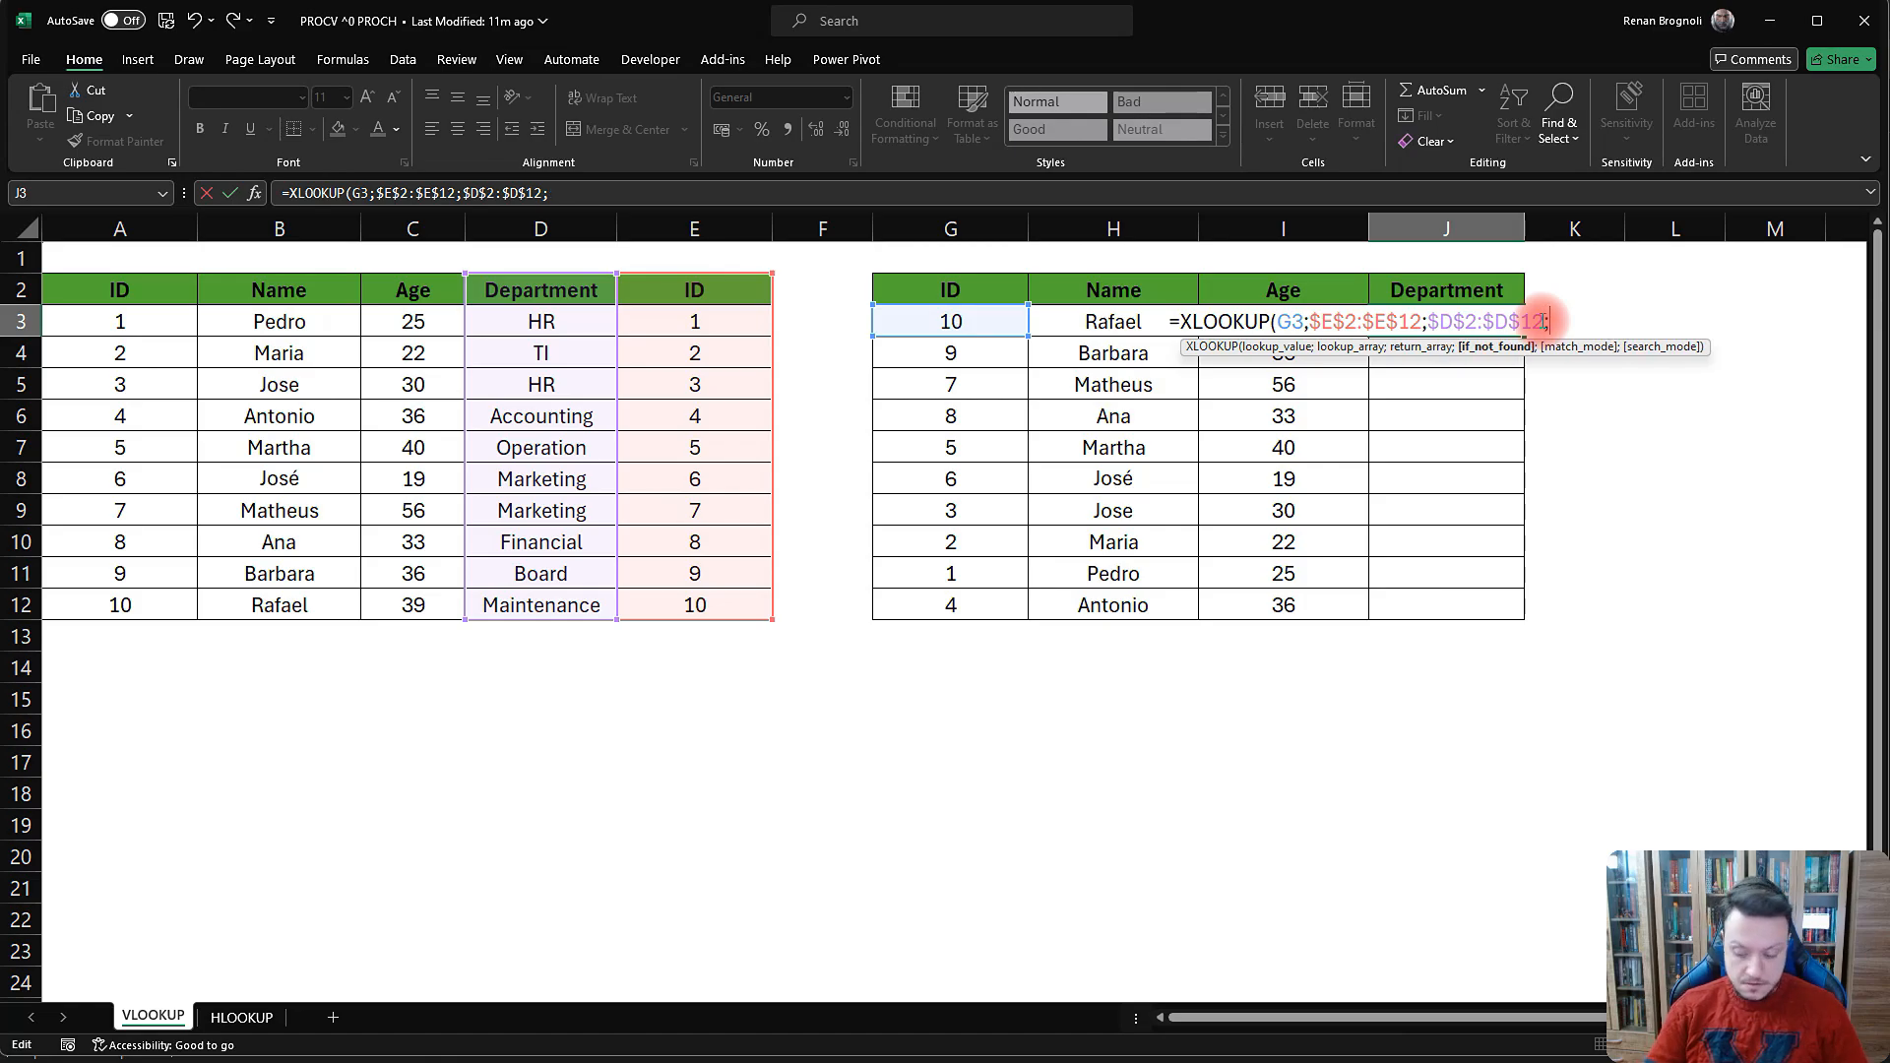
{"action": "type", "text": "\"Not"}
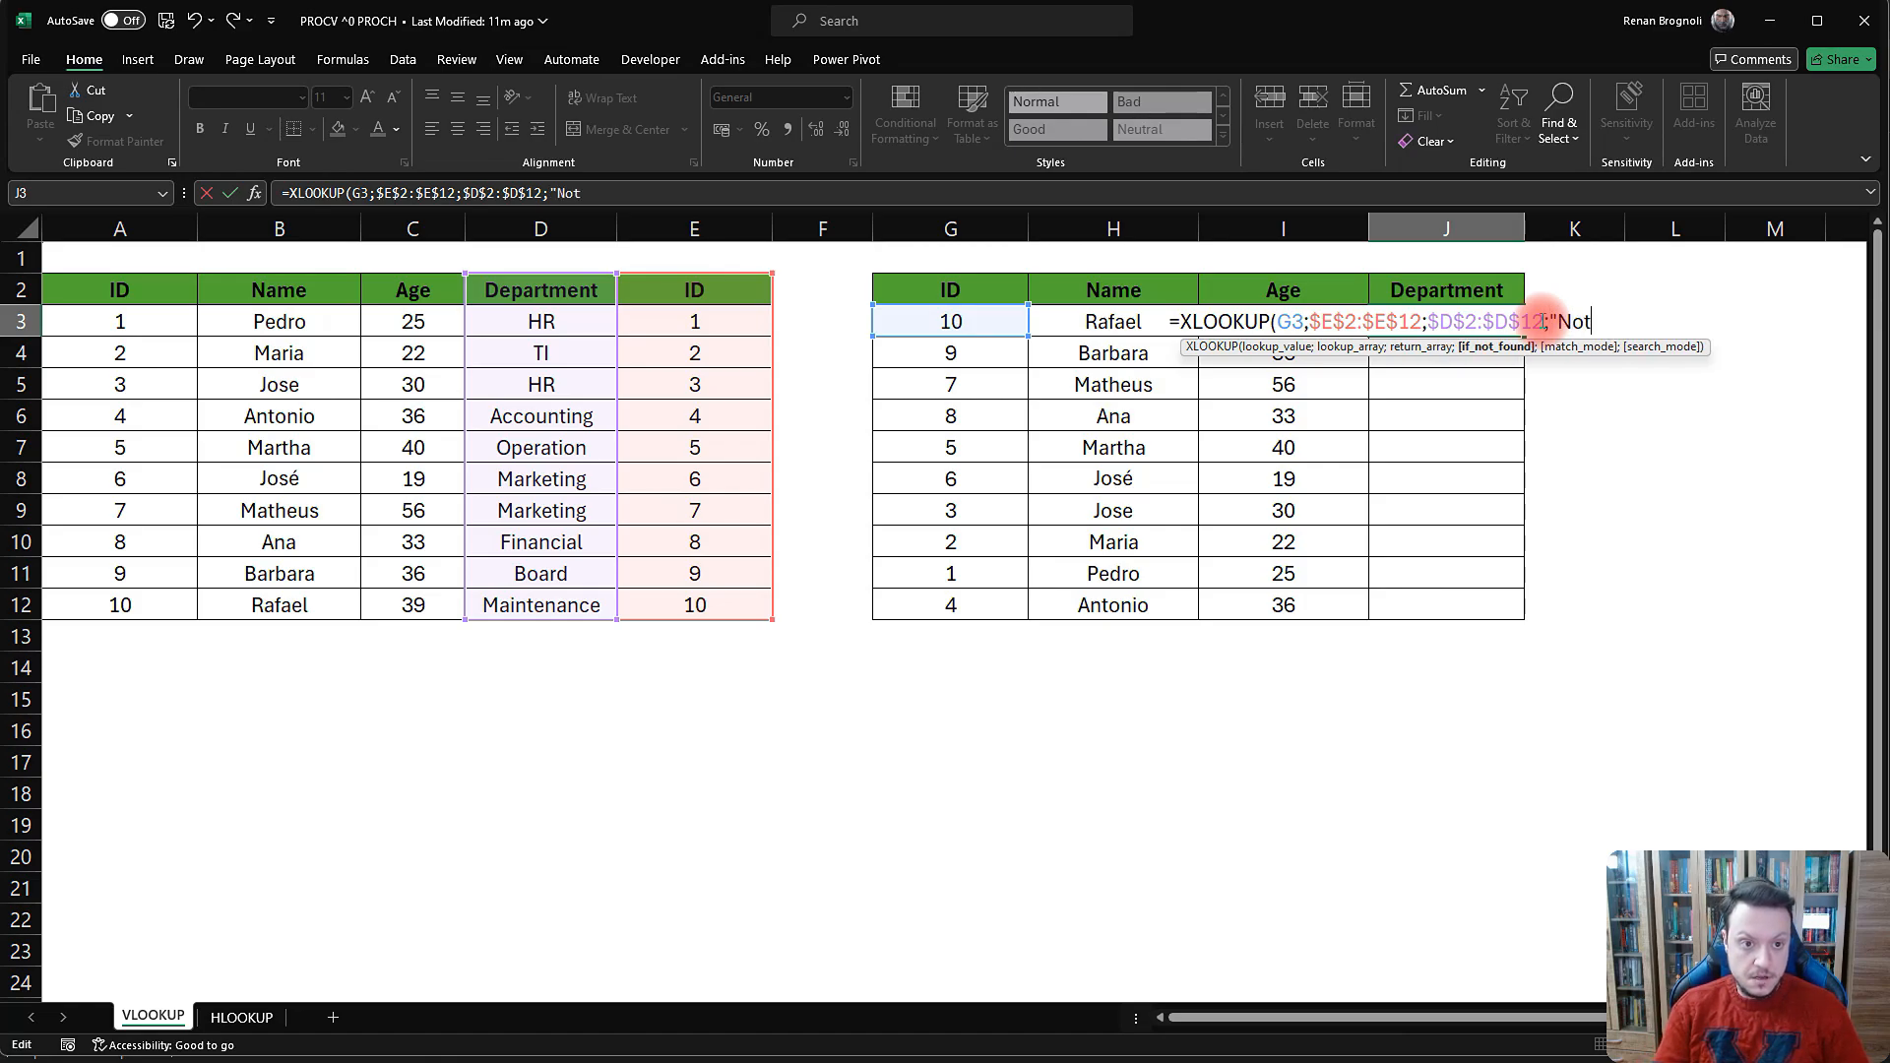
{"action": "type", "text": " Found\""}
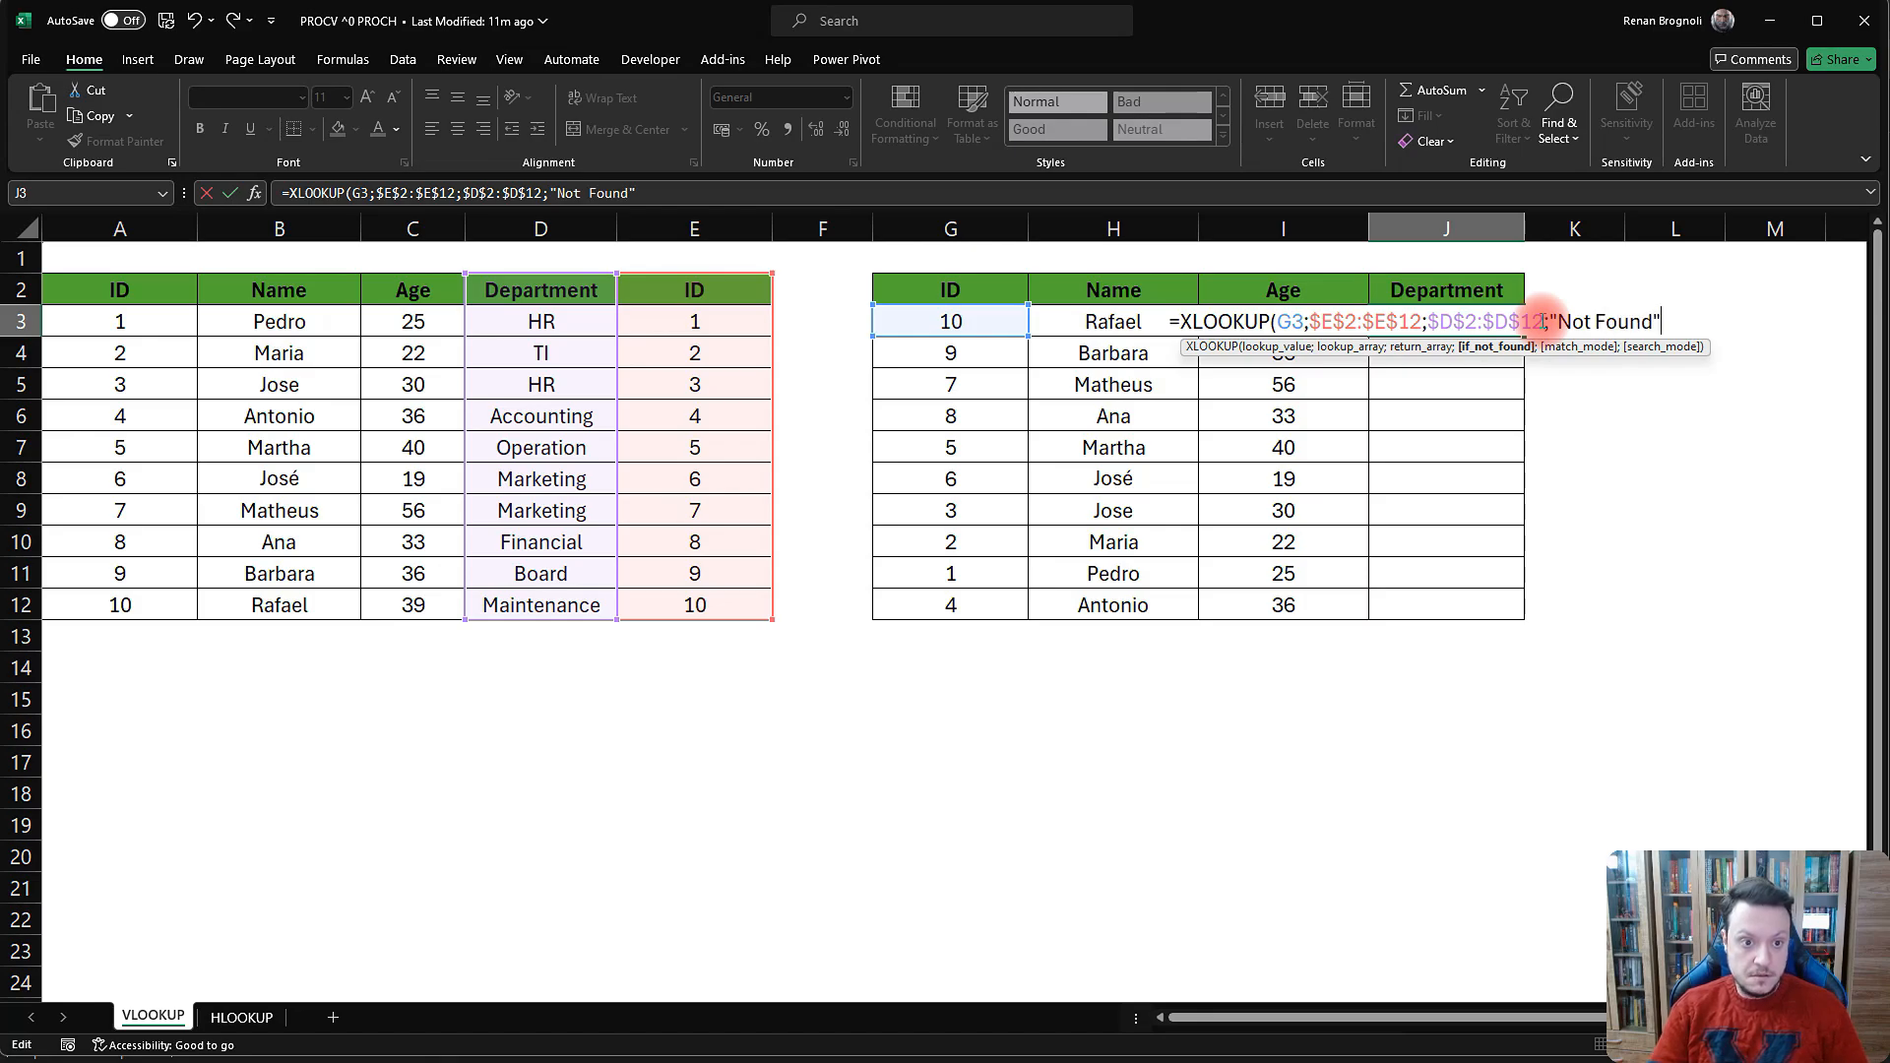
{"action": "key", "text": "Return"}
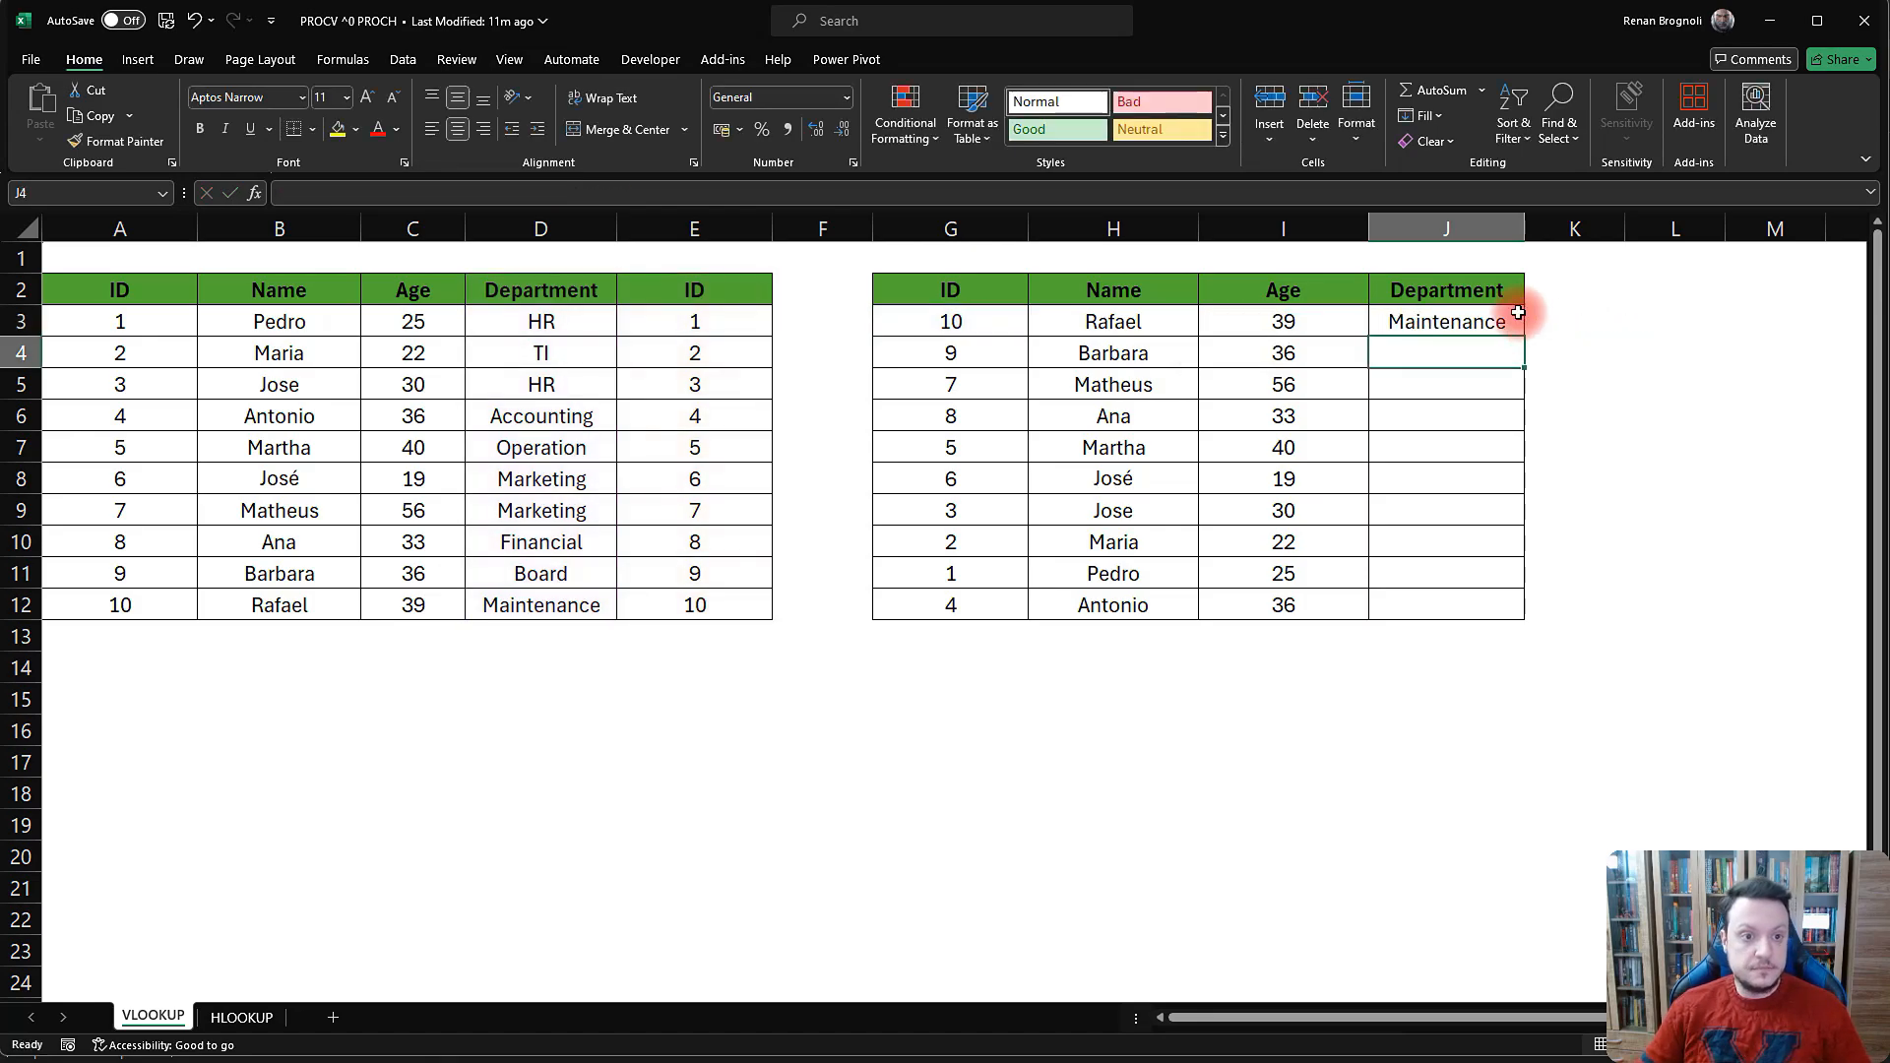
- Fill the XLOOKUP formula from cell J3 down the Department column through J12
{"action": "left_click", "coordinate": [1497, 320]}
{"action": "double_click", "coordinate": [1527, 341]}
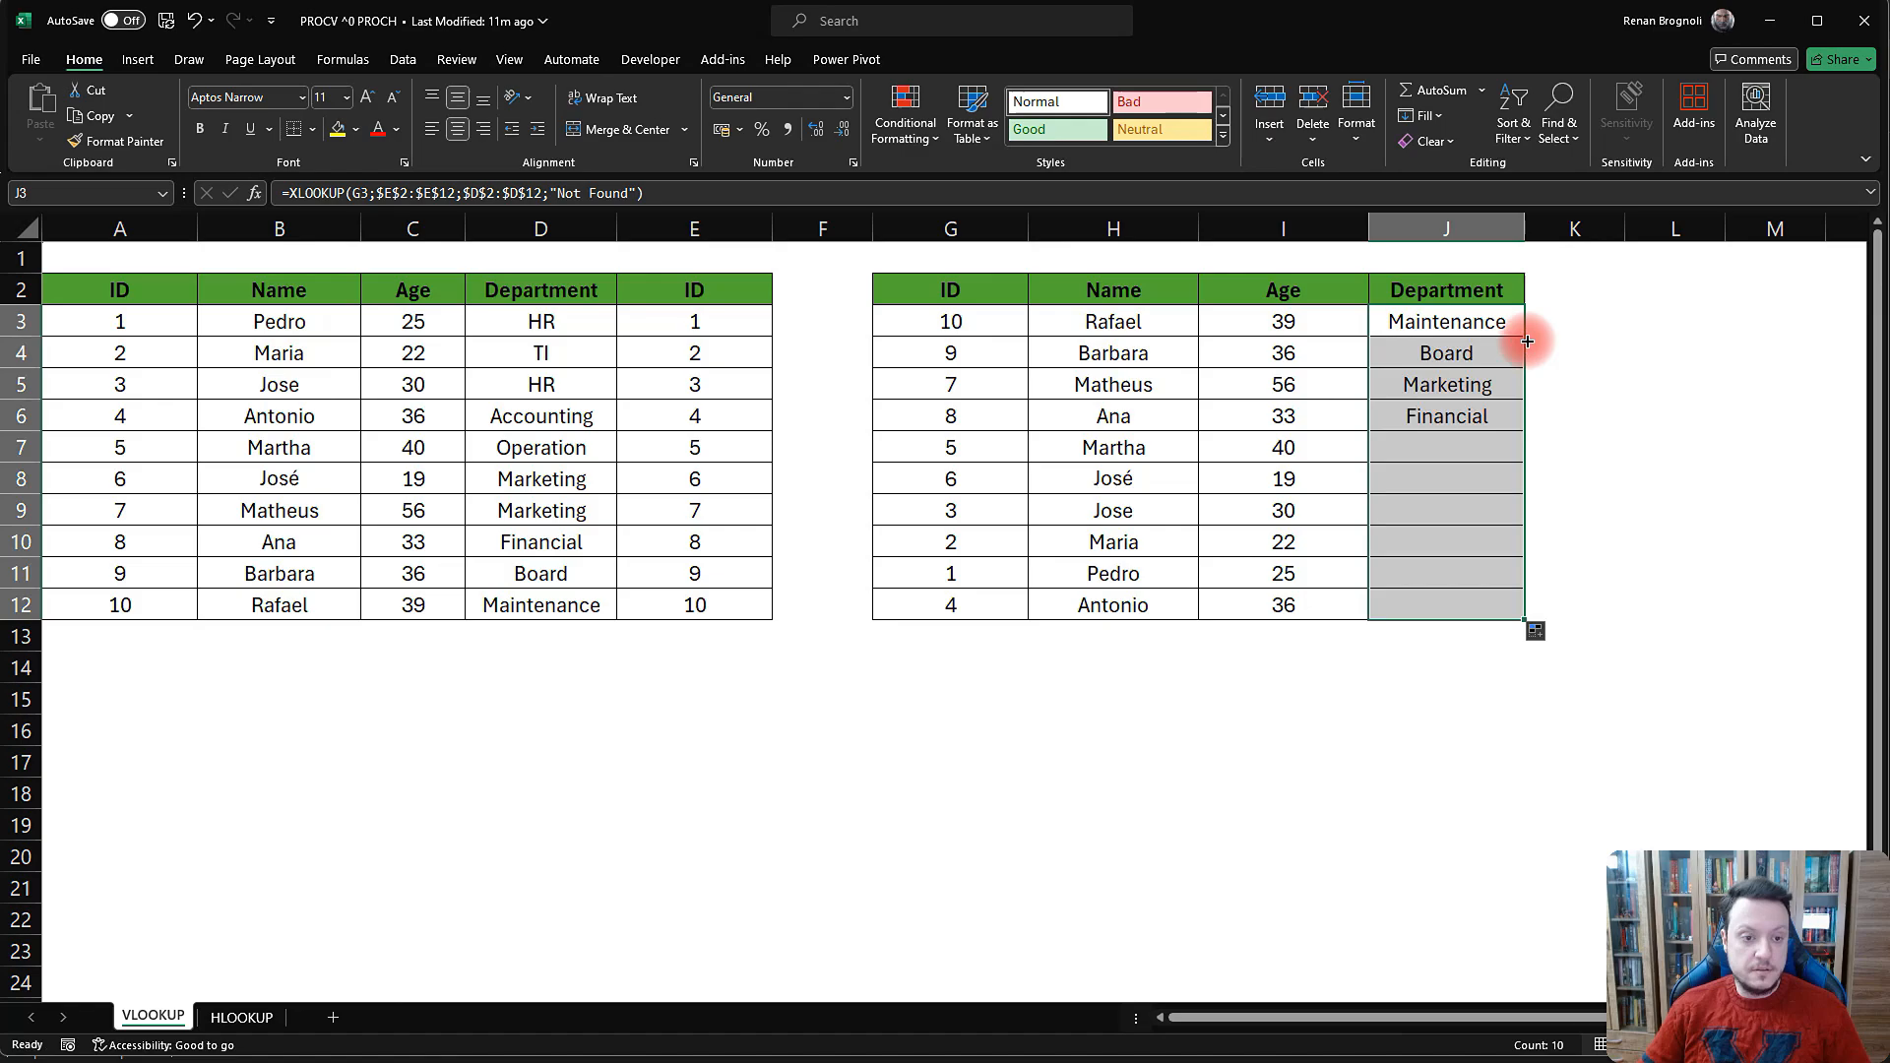
{"action": "left_click", "coordinate": [1601, 532]}
- Copy the Department header from J2 into K2 and autofit the width of column K
{"action": "left_click", "coordinate": [1456, 287]}
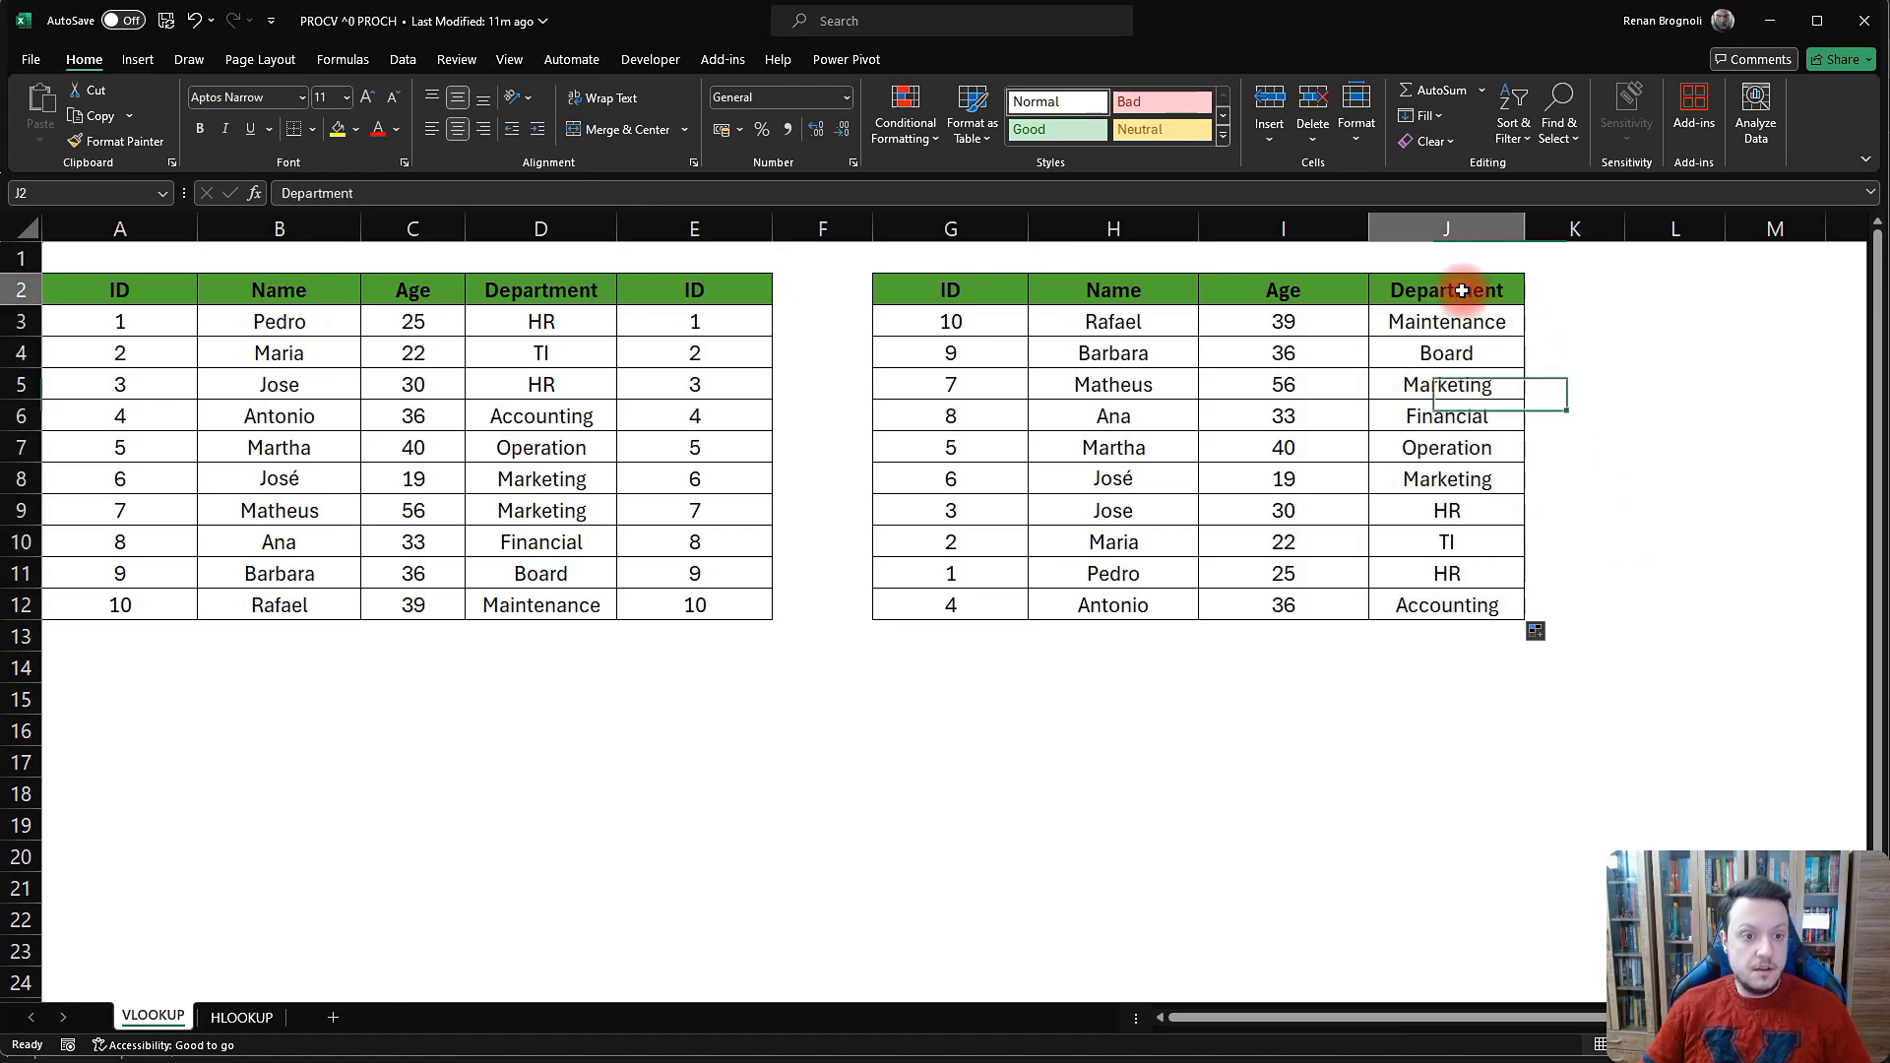
{"action": "key", "text": "ctrl+c"}
{"action": "left_click", "coordinate": [1583, 285]}
{"action": "key", "text": "ctrl+v"}
{"action": "left_click", "coordinate": [1624, 226]}
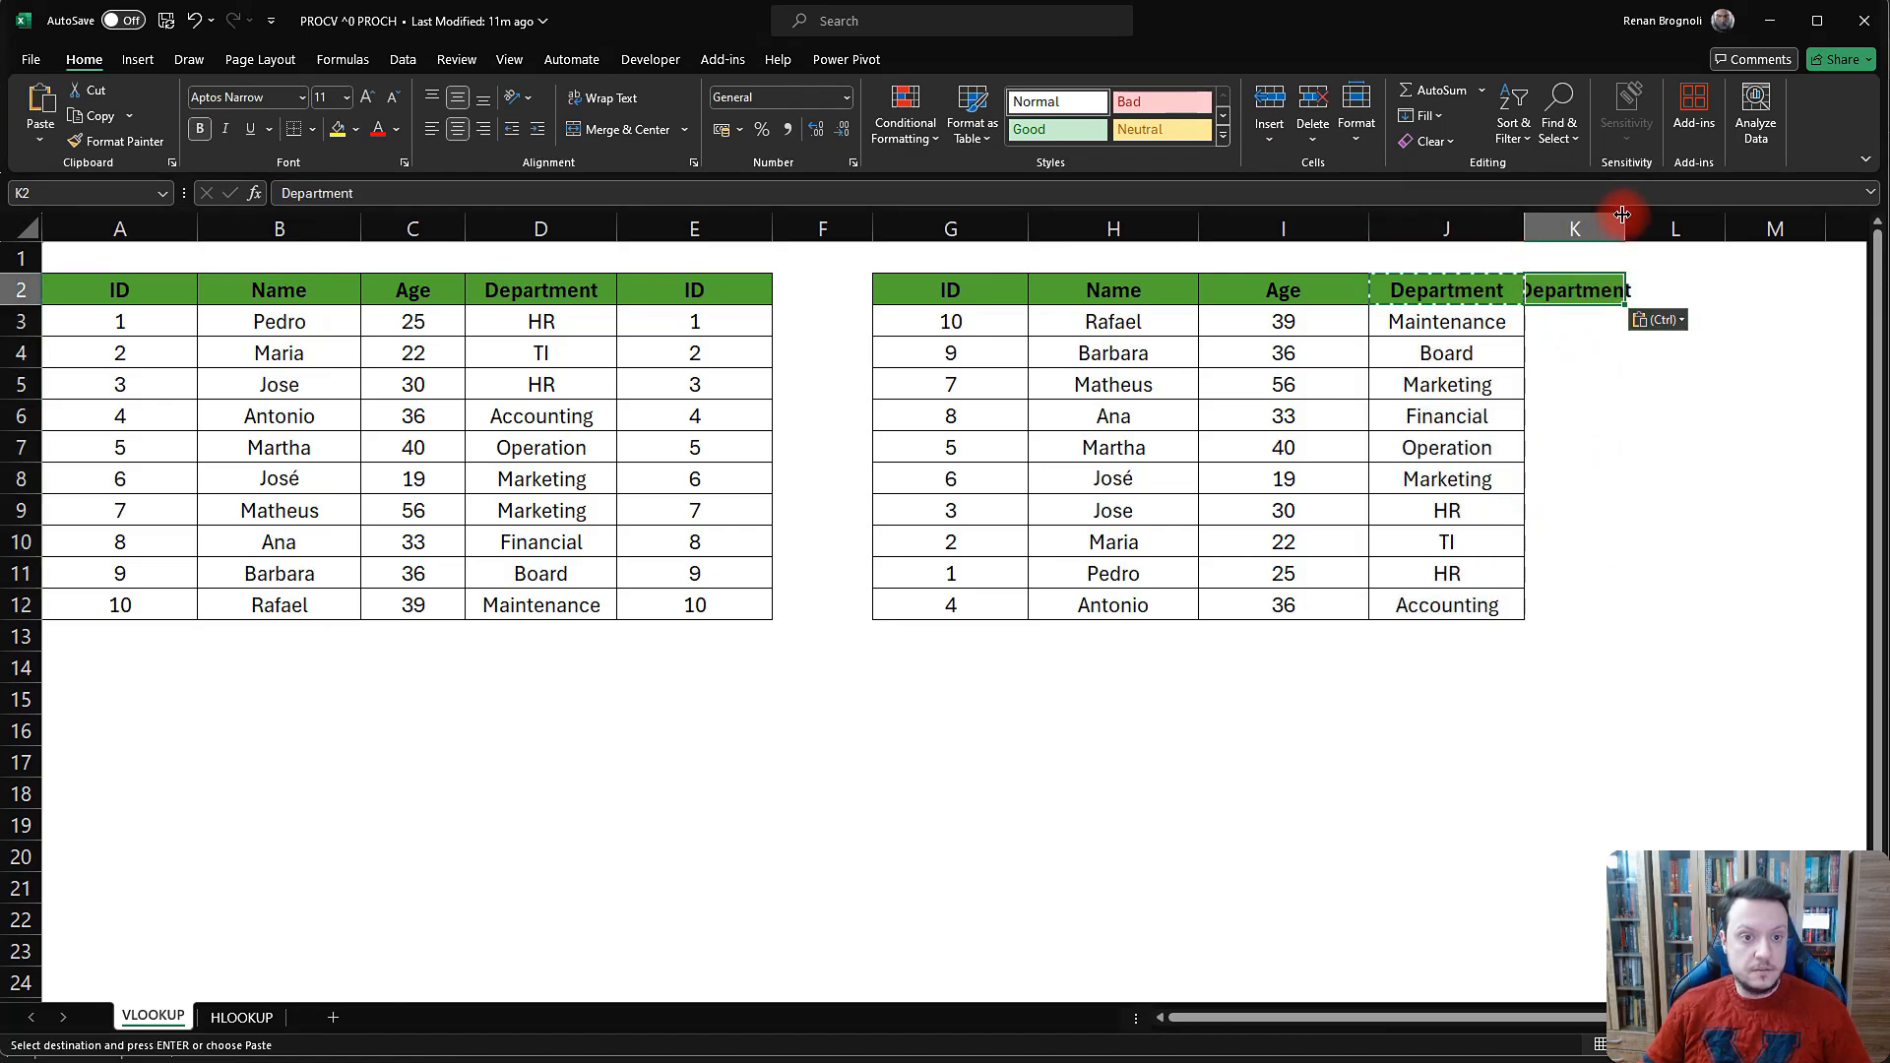
{"action": "double_click", "coordinate": [1624, 227]}
- Enter a VLOOKUP in cell K3 with lookup value G3, table array B2:E12, column index 3 and range lookup 0
{"action": "left_click", "coordinate": [1591, 325]}
{"action": "type", "text": "=vl"}
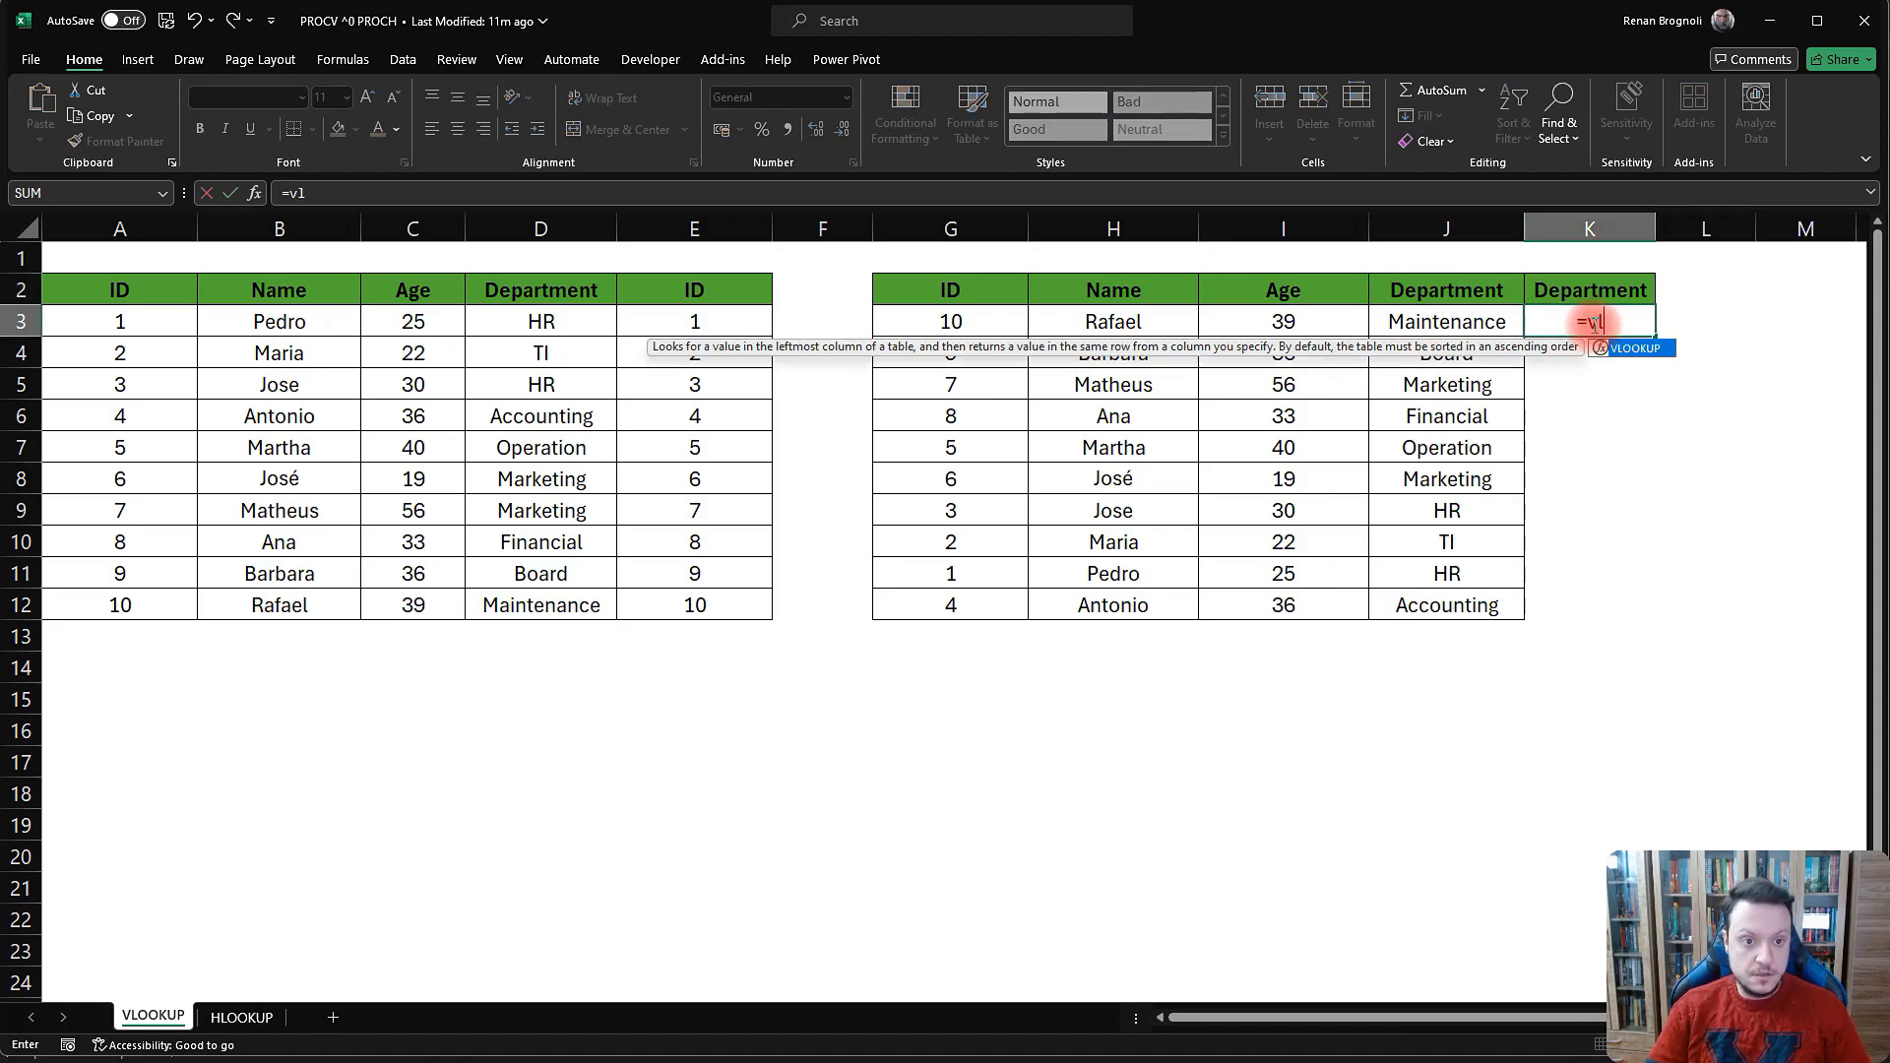
{"action": "key", "text": "Tab"}
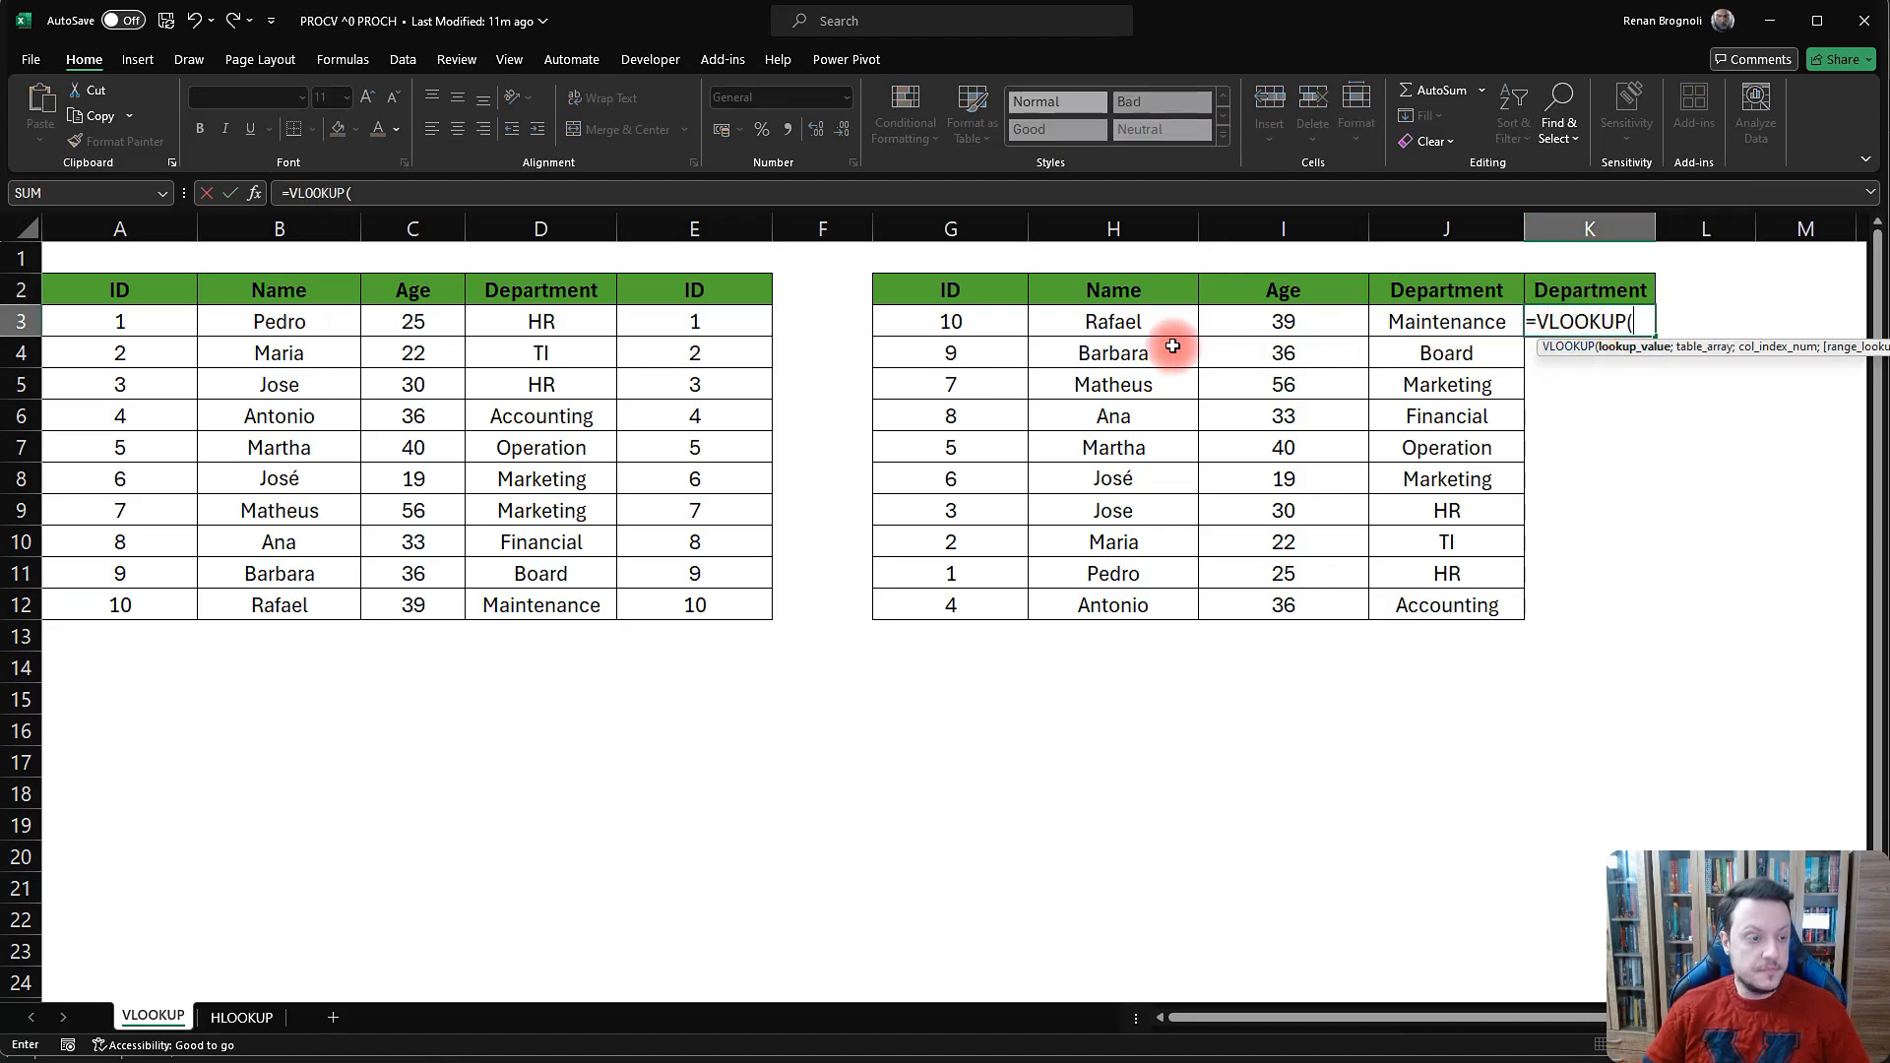
{"action": "left_click", "coordinate": [952, 320]}
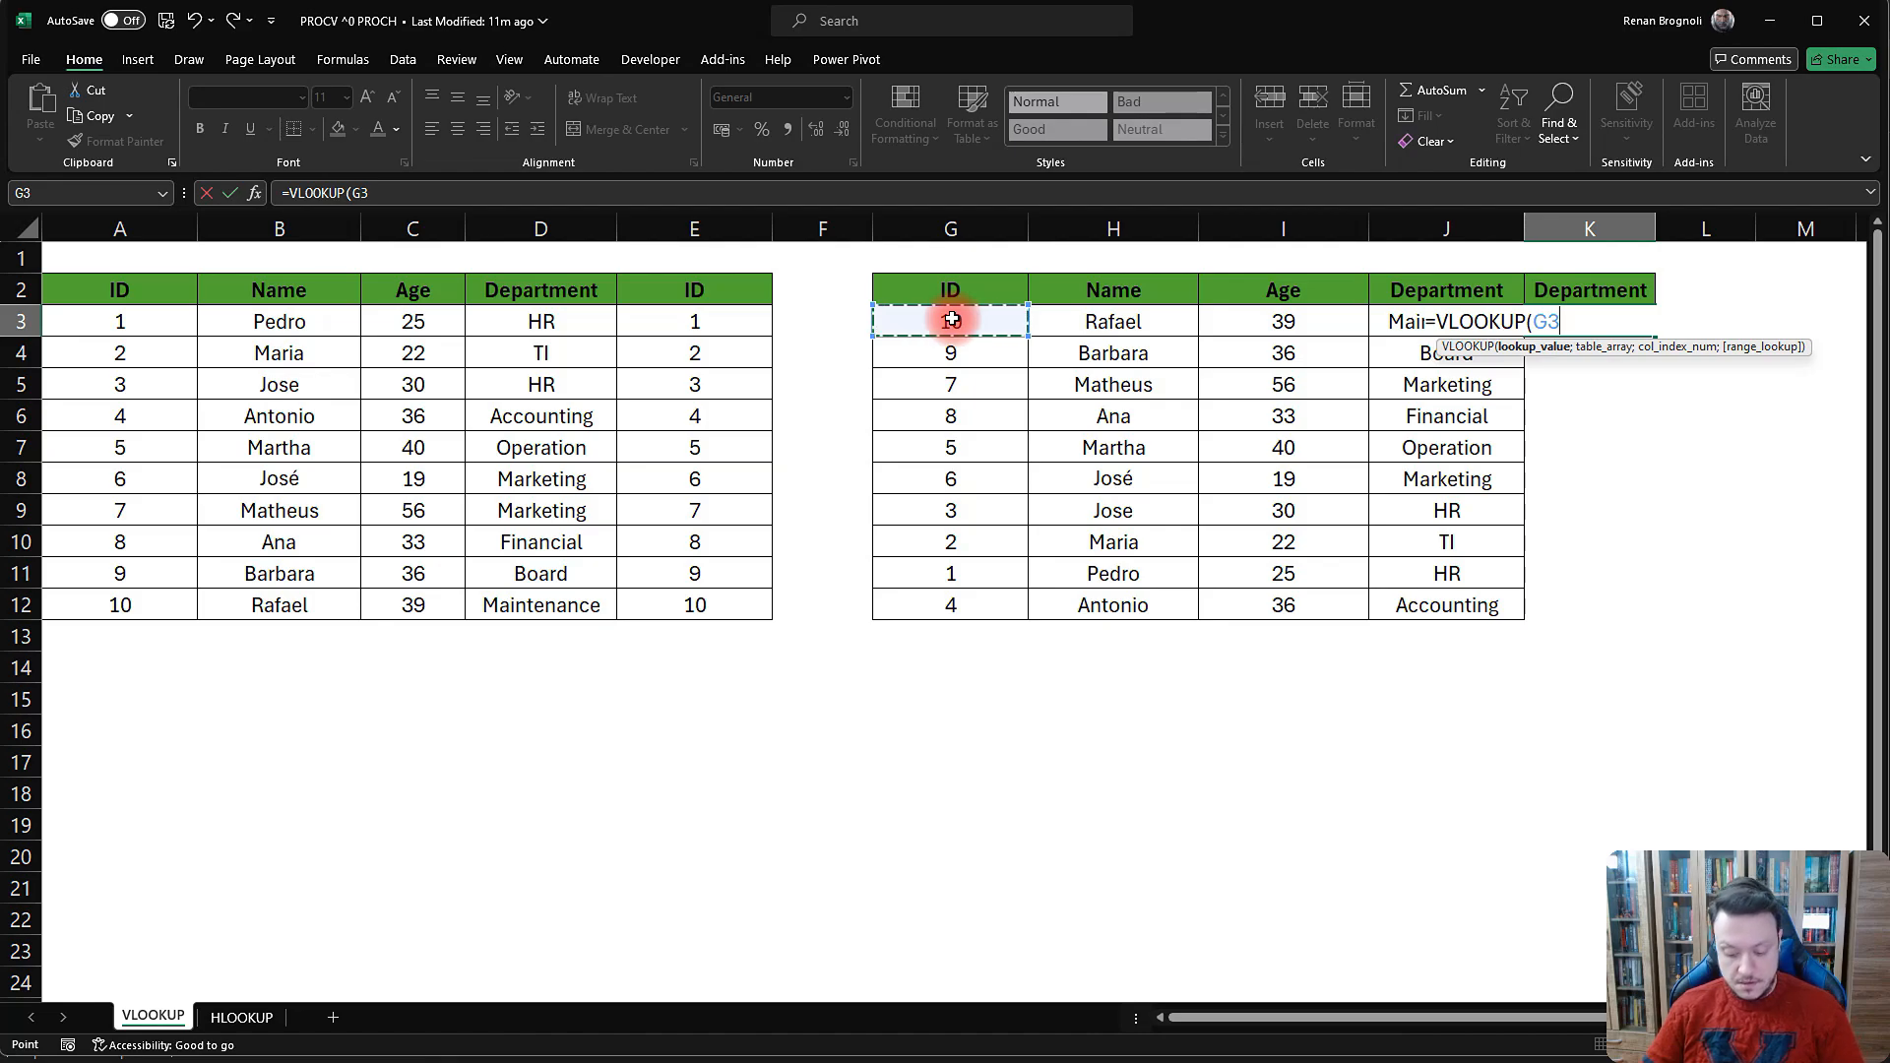
{"action": "type", "text": ";"}
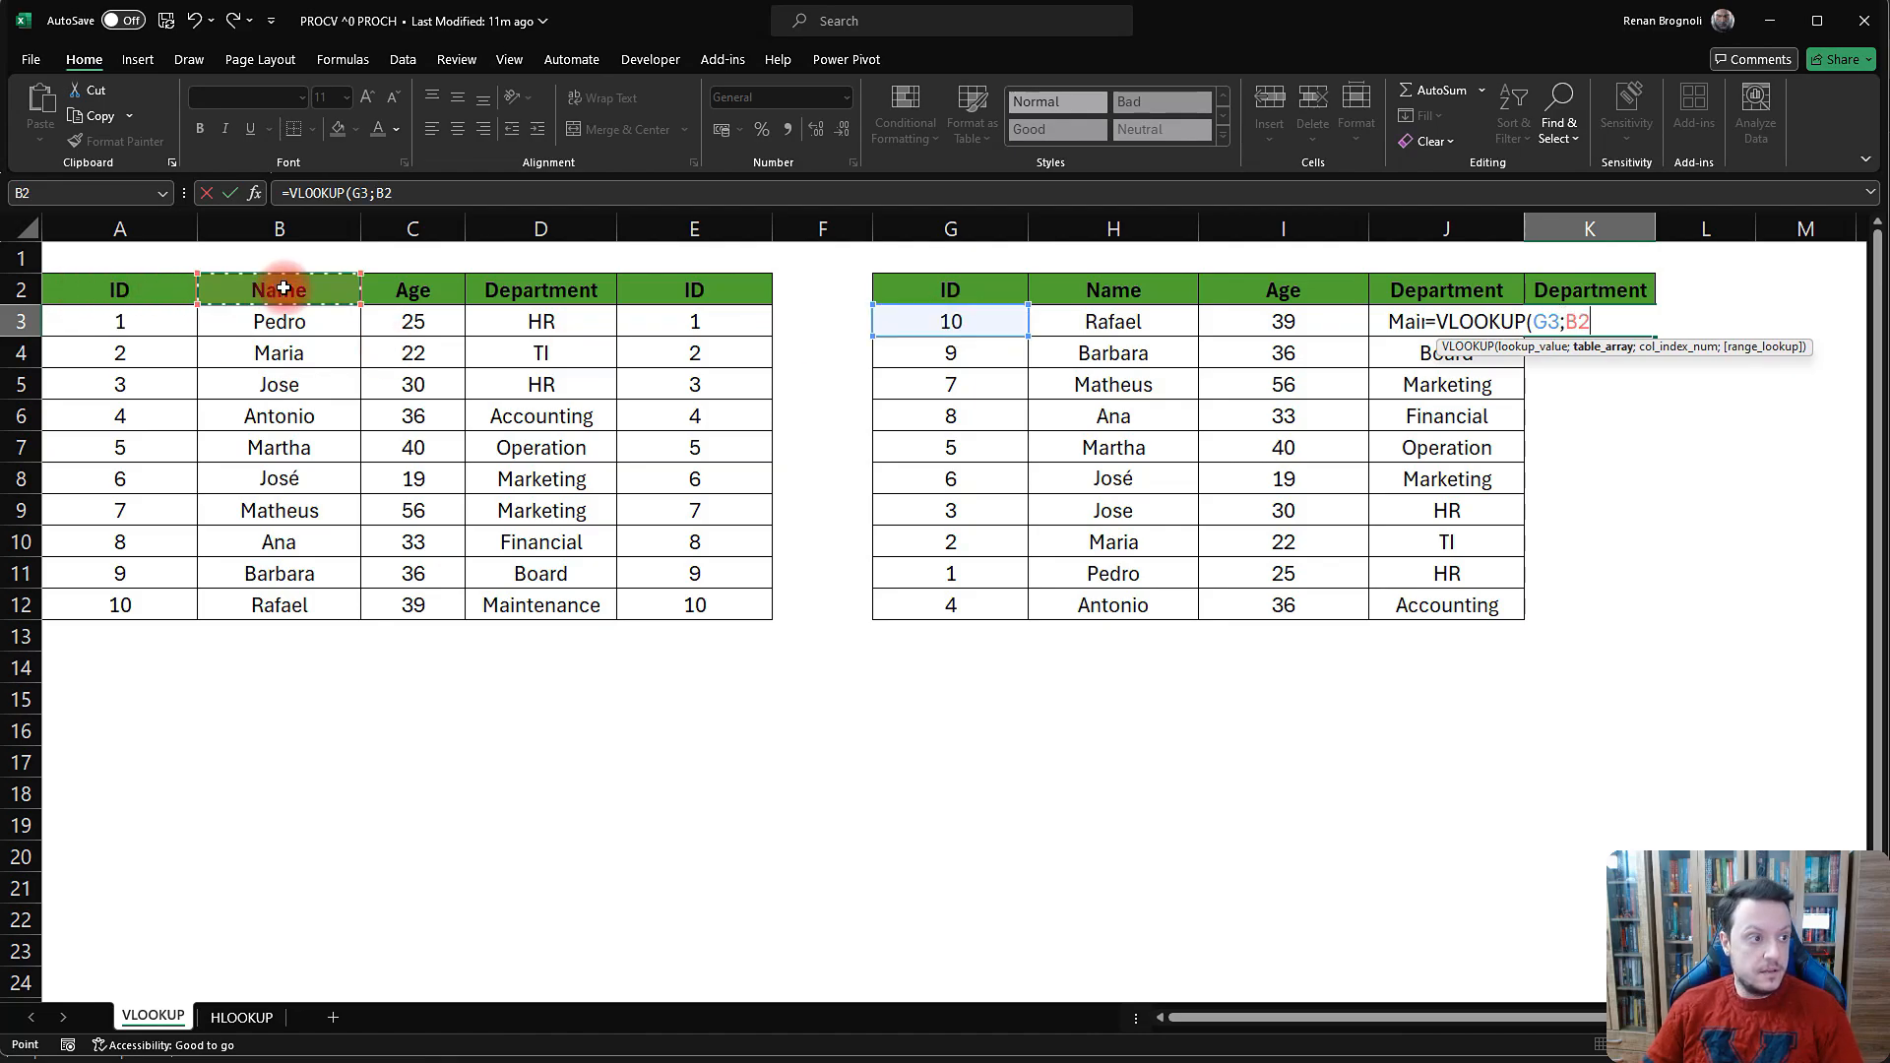
{"action": "left_click_drag", "start_coordinate": [279, 285], "coordinate": [681, 602]}
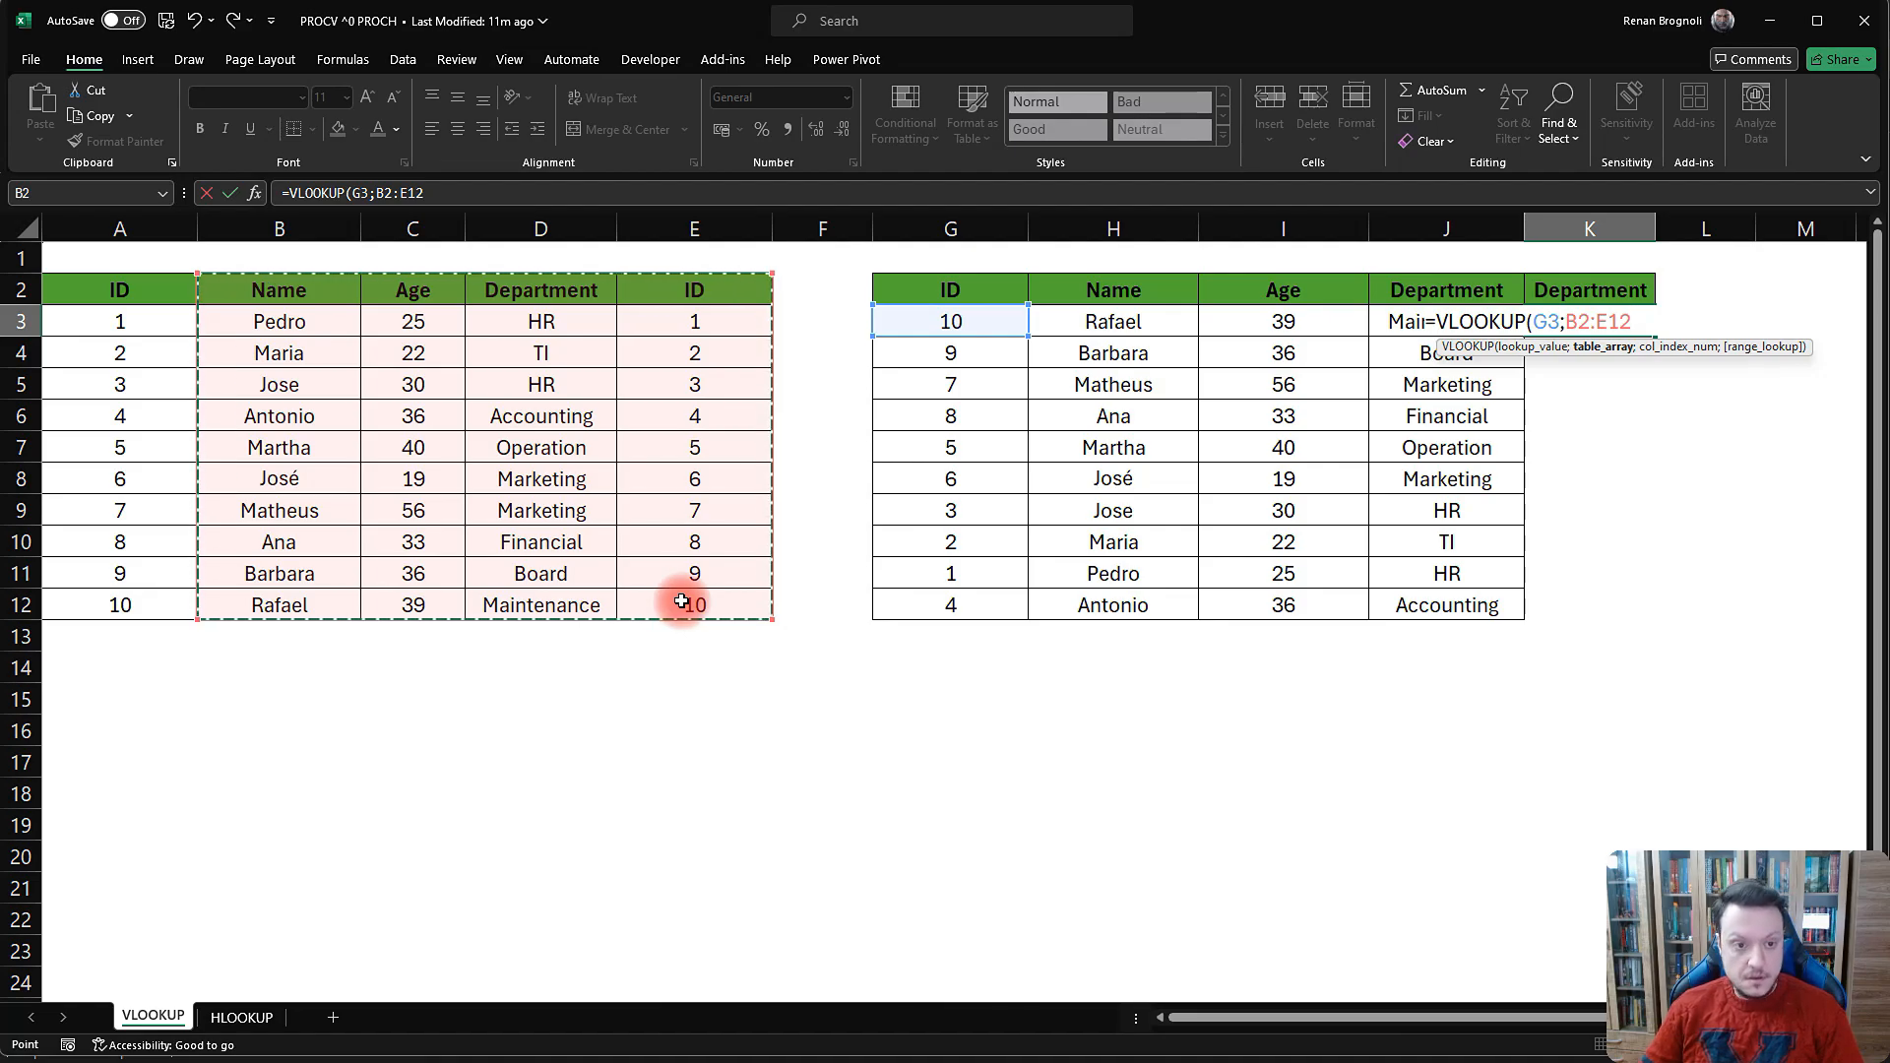
{"action": "type", "text": ";3;0"}
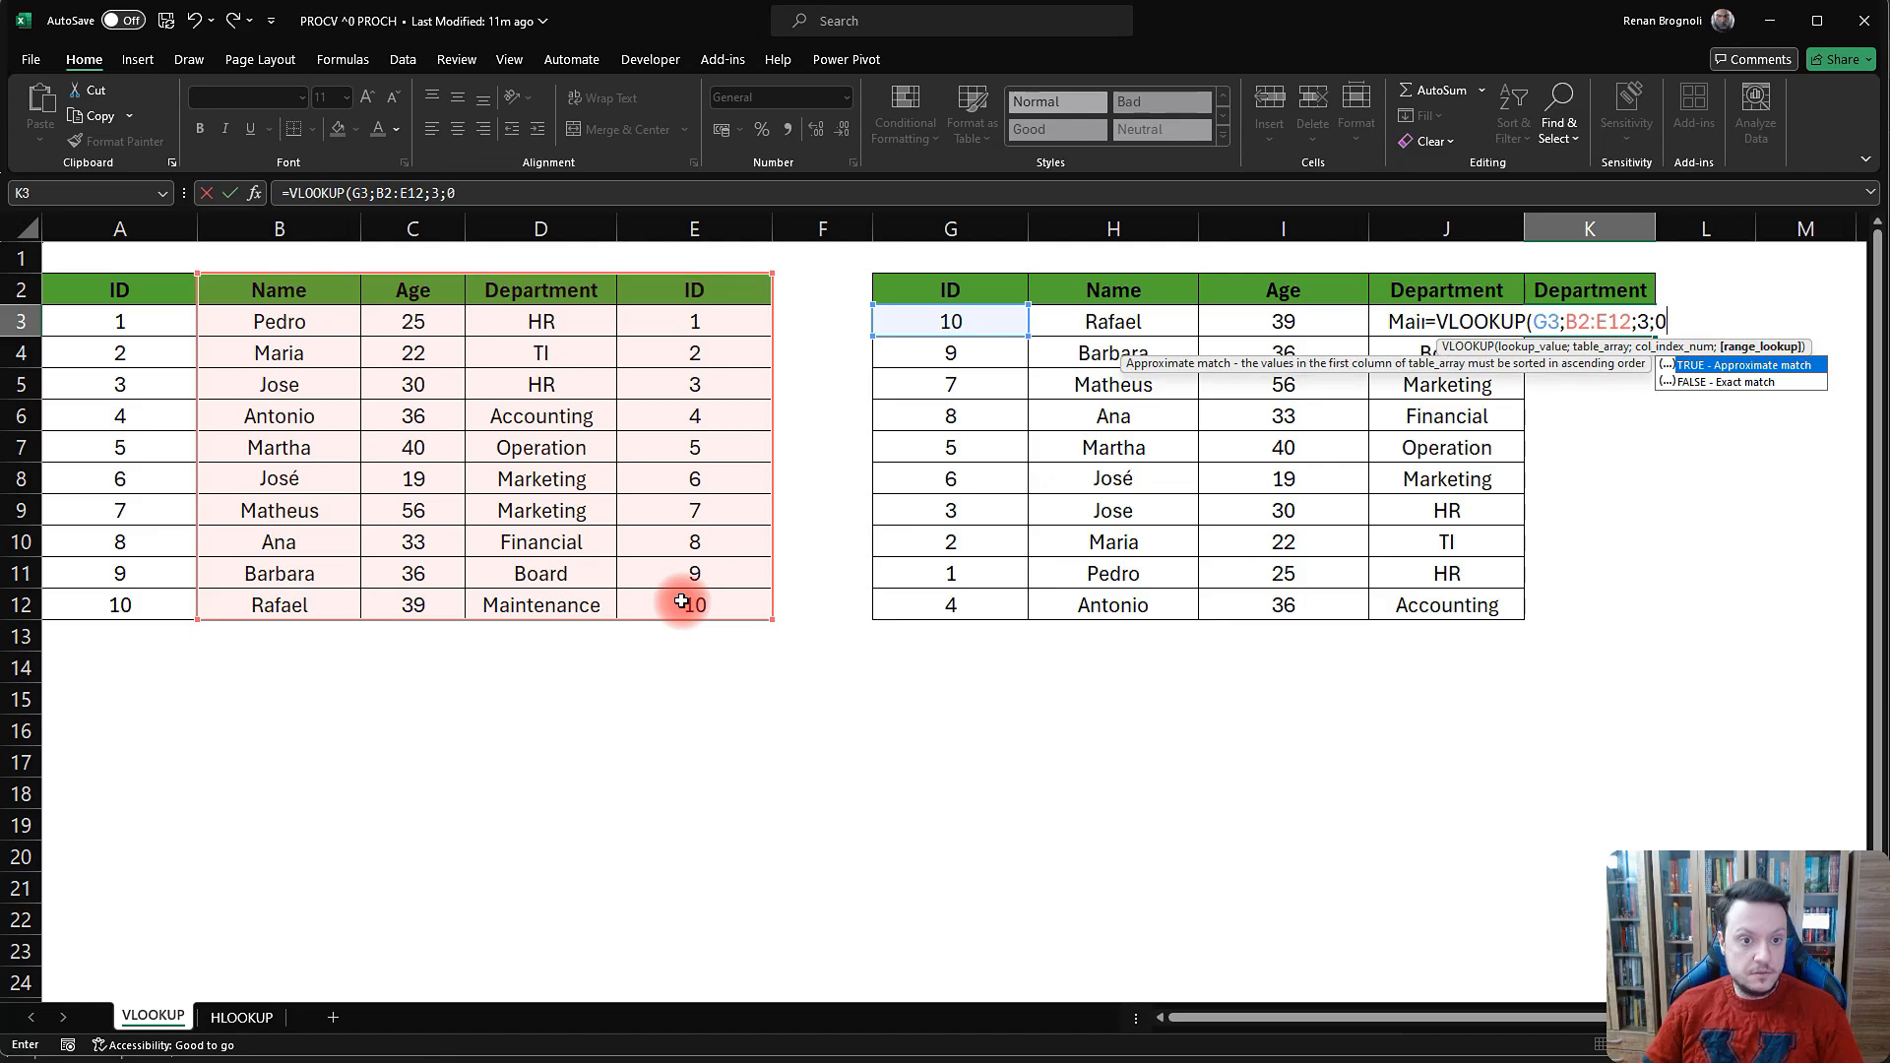
{"action": "key", "text": "Return"}
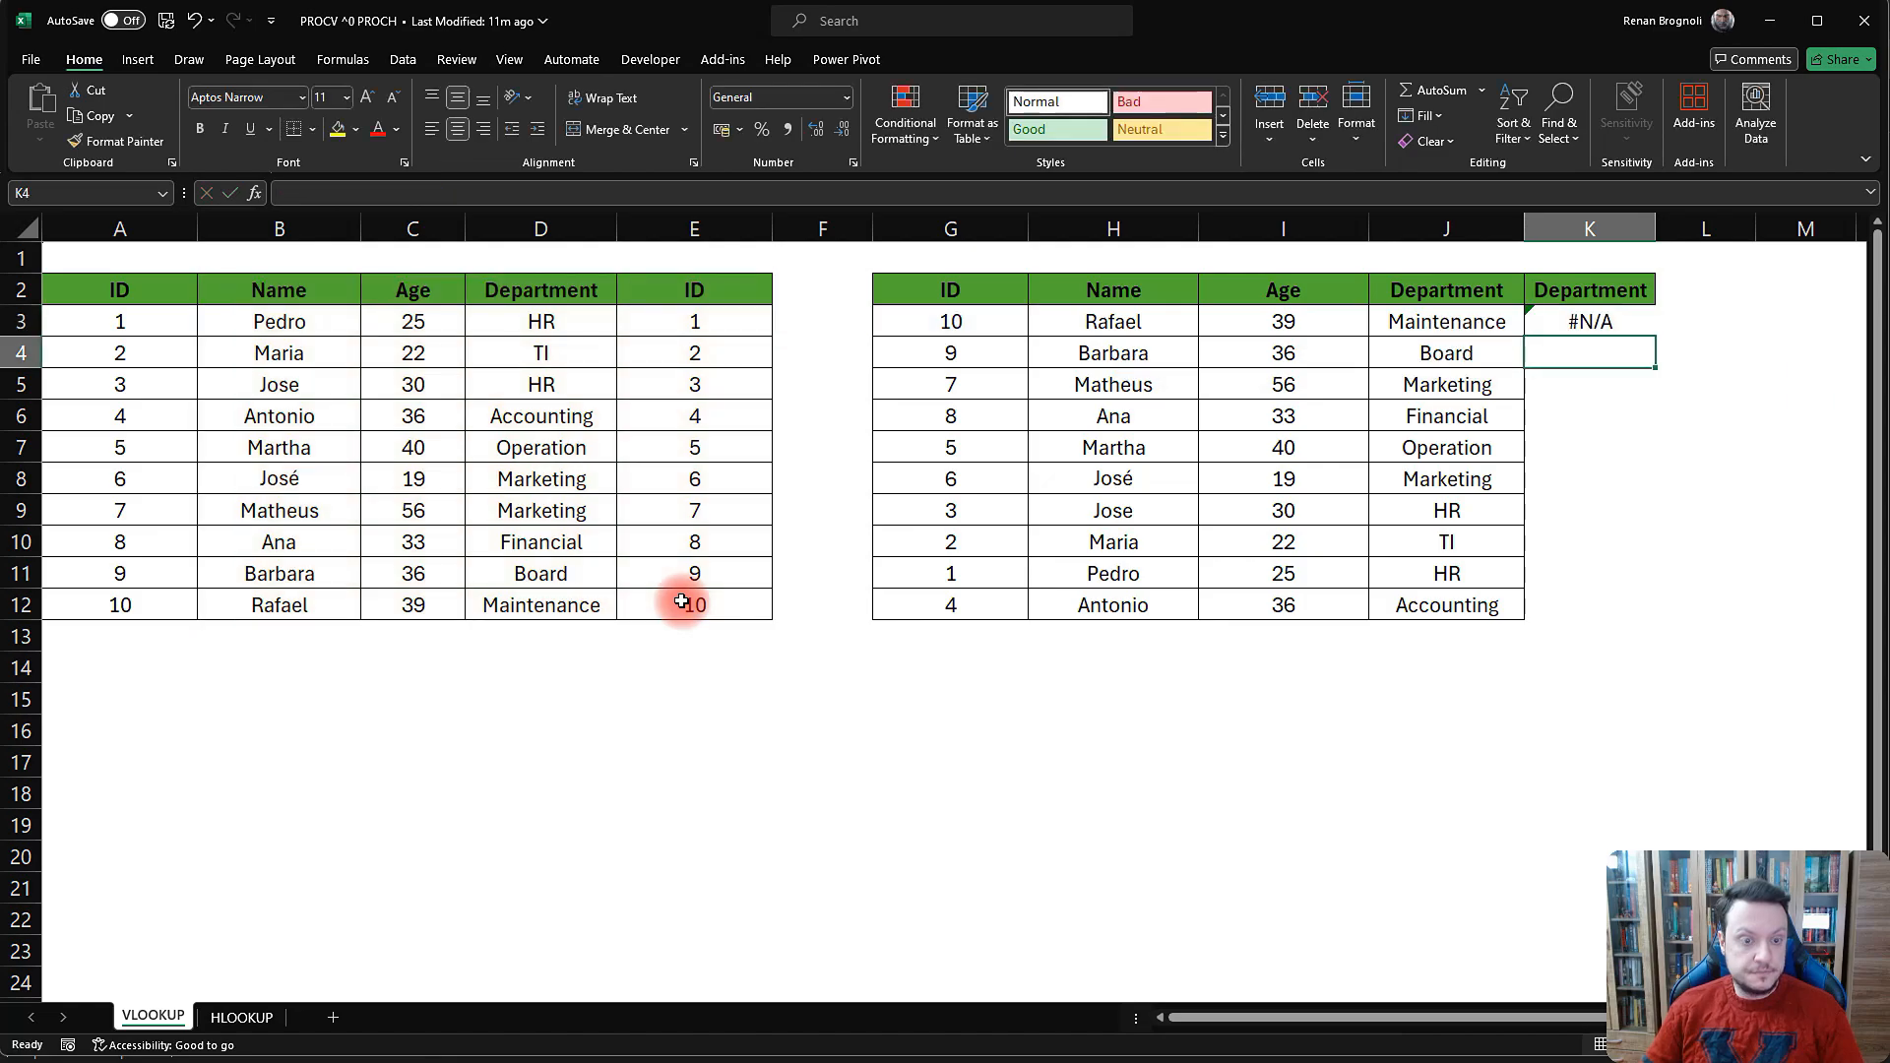
{"action": "left_click", "coordinate": [1581, 325]}
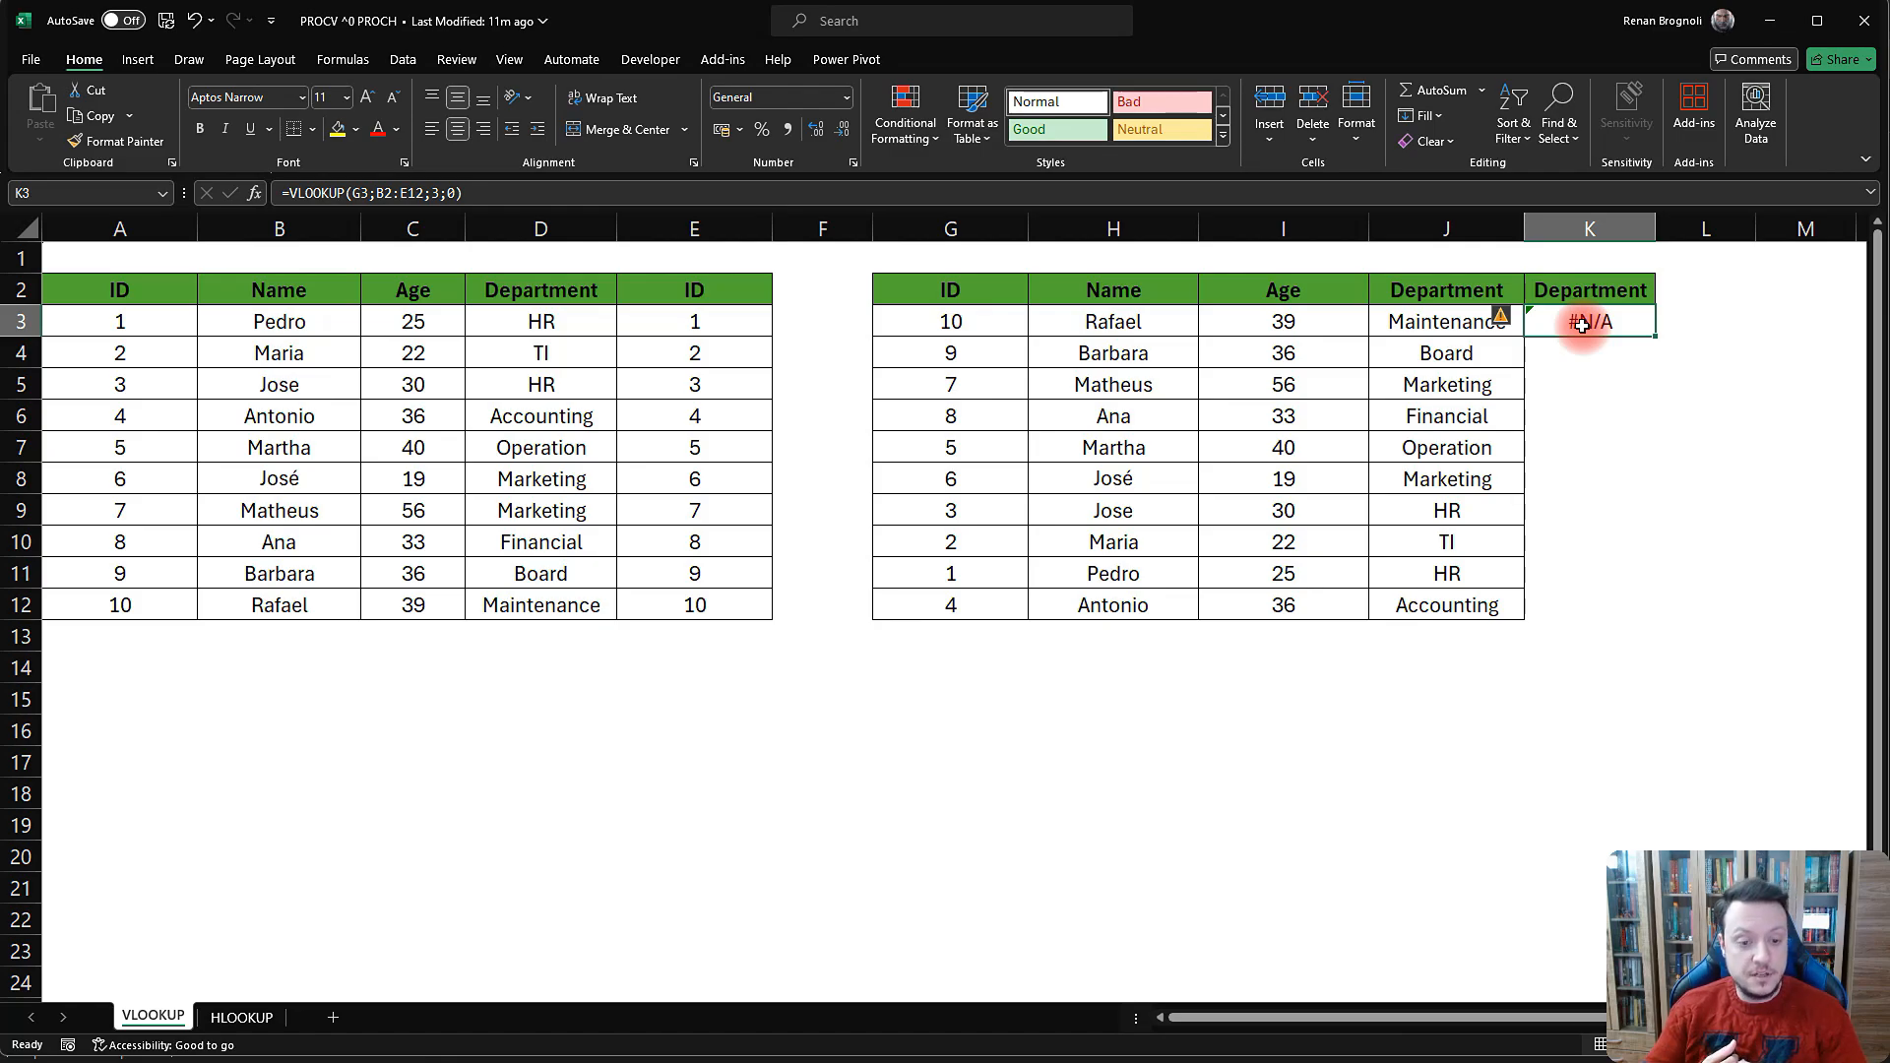
- Clear the ID in cell A12 and check the lookup formulas in cells I3 and H3
{"action": "left_click", "coordinate": [1270, 666]}
{"action": "left_click", "coordinate": [110, 602]}
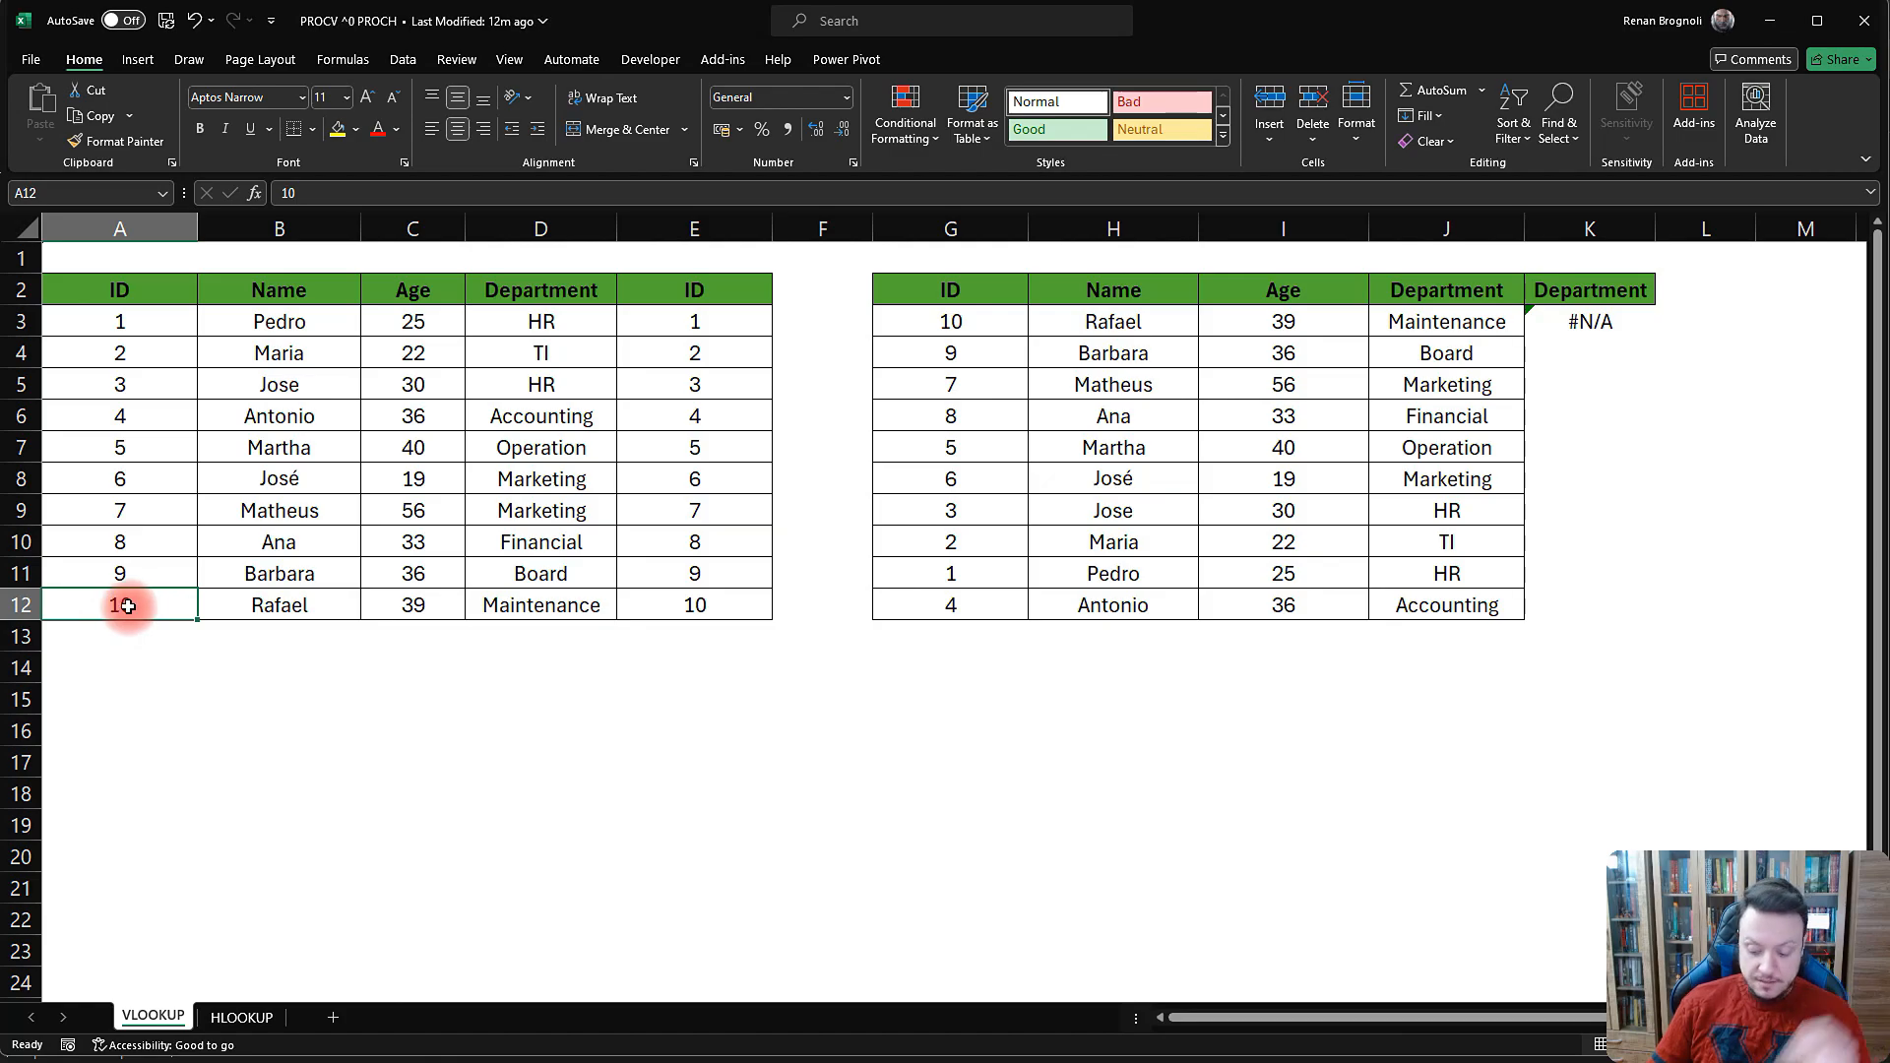
{"action": "key", "text": "Delete"}
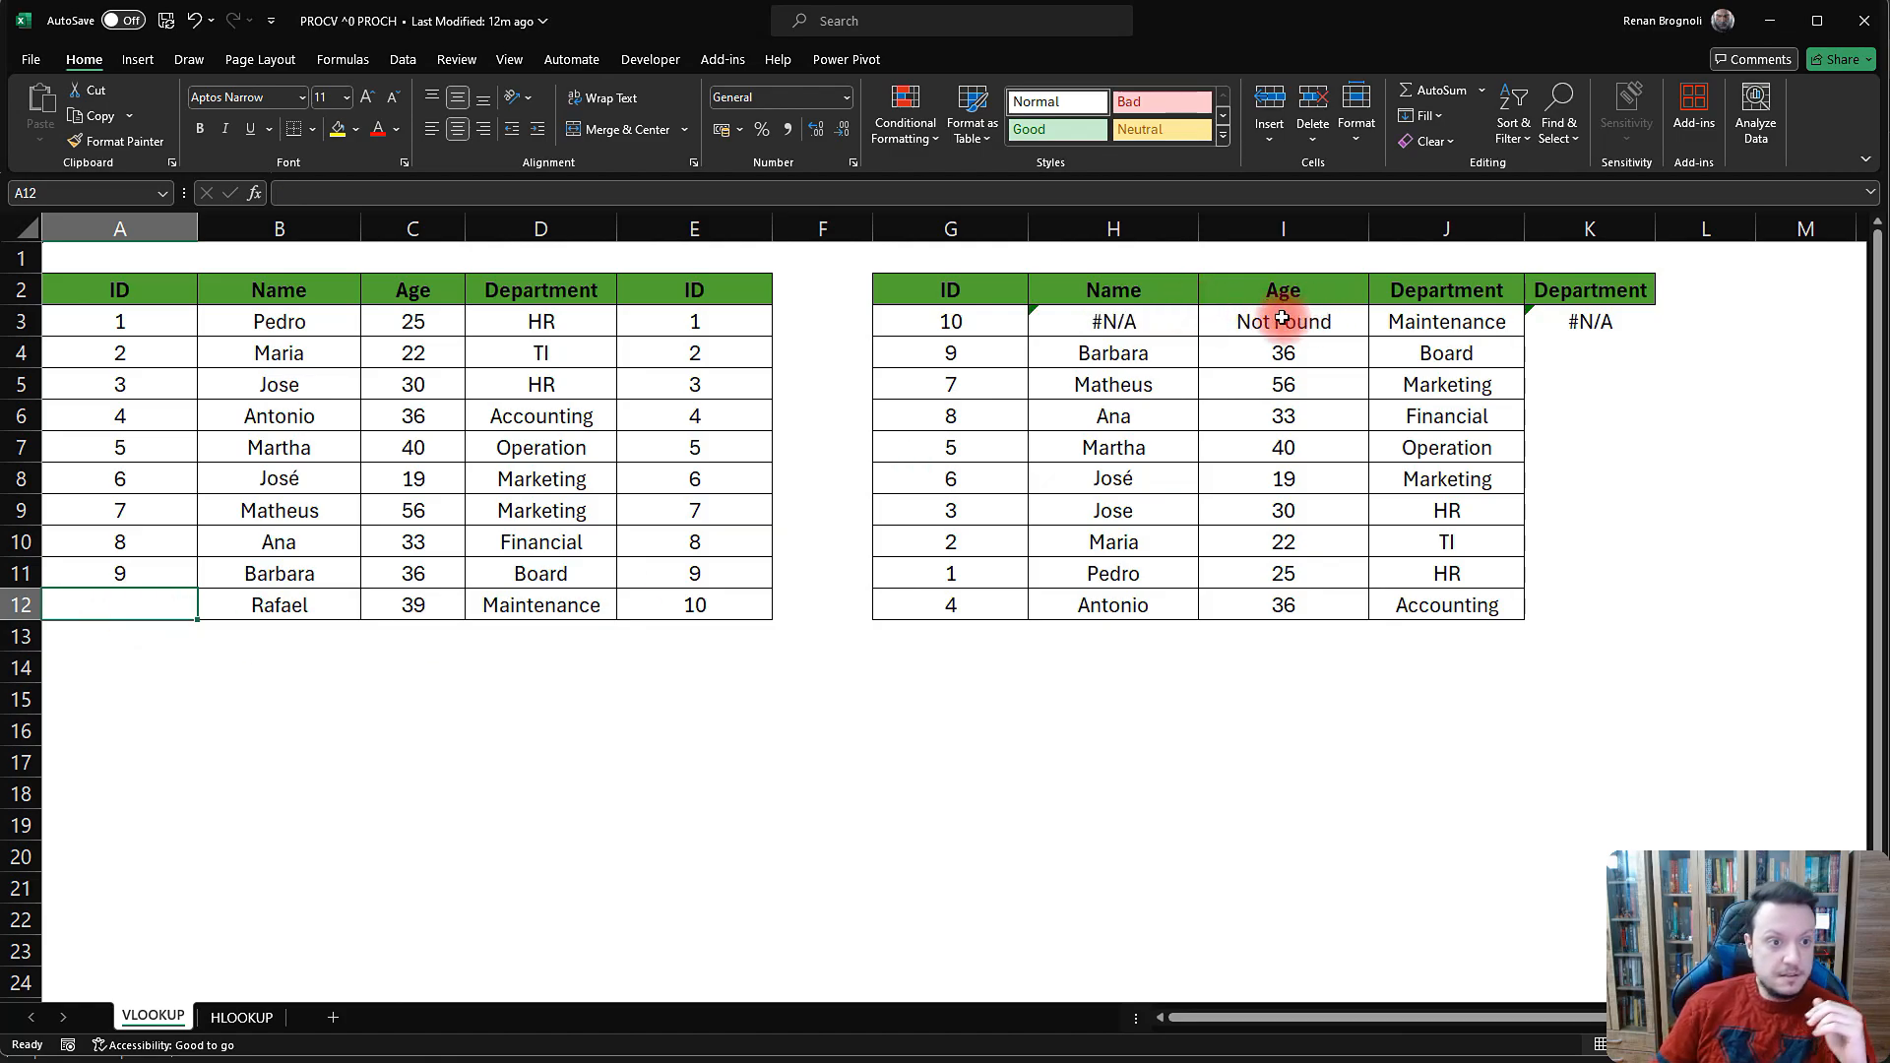
{"action": "left_click", "coordinate": [1258, 336]}
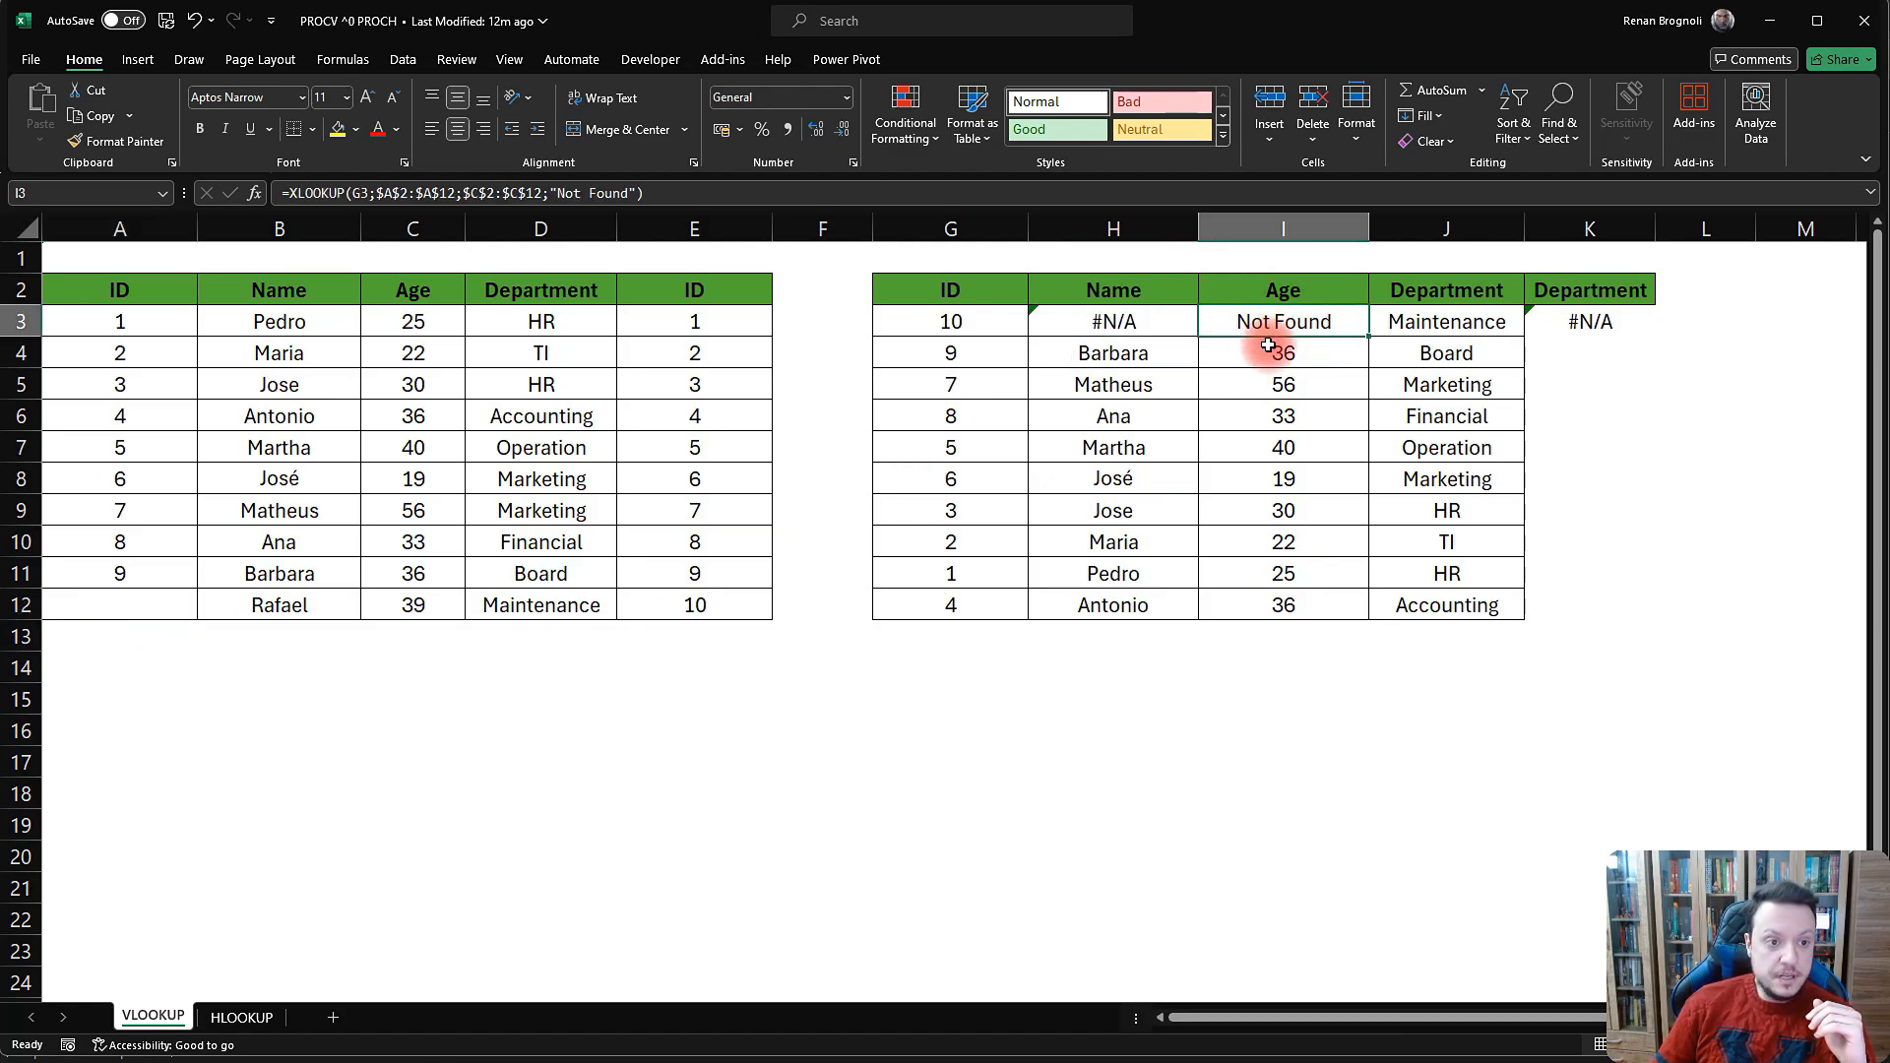
{"action": "left_click", "coordinate": [1110, 321]}
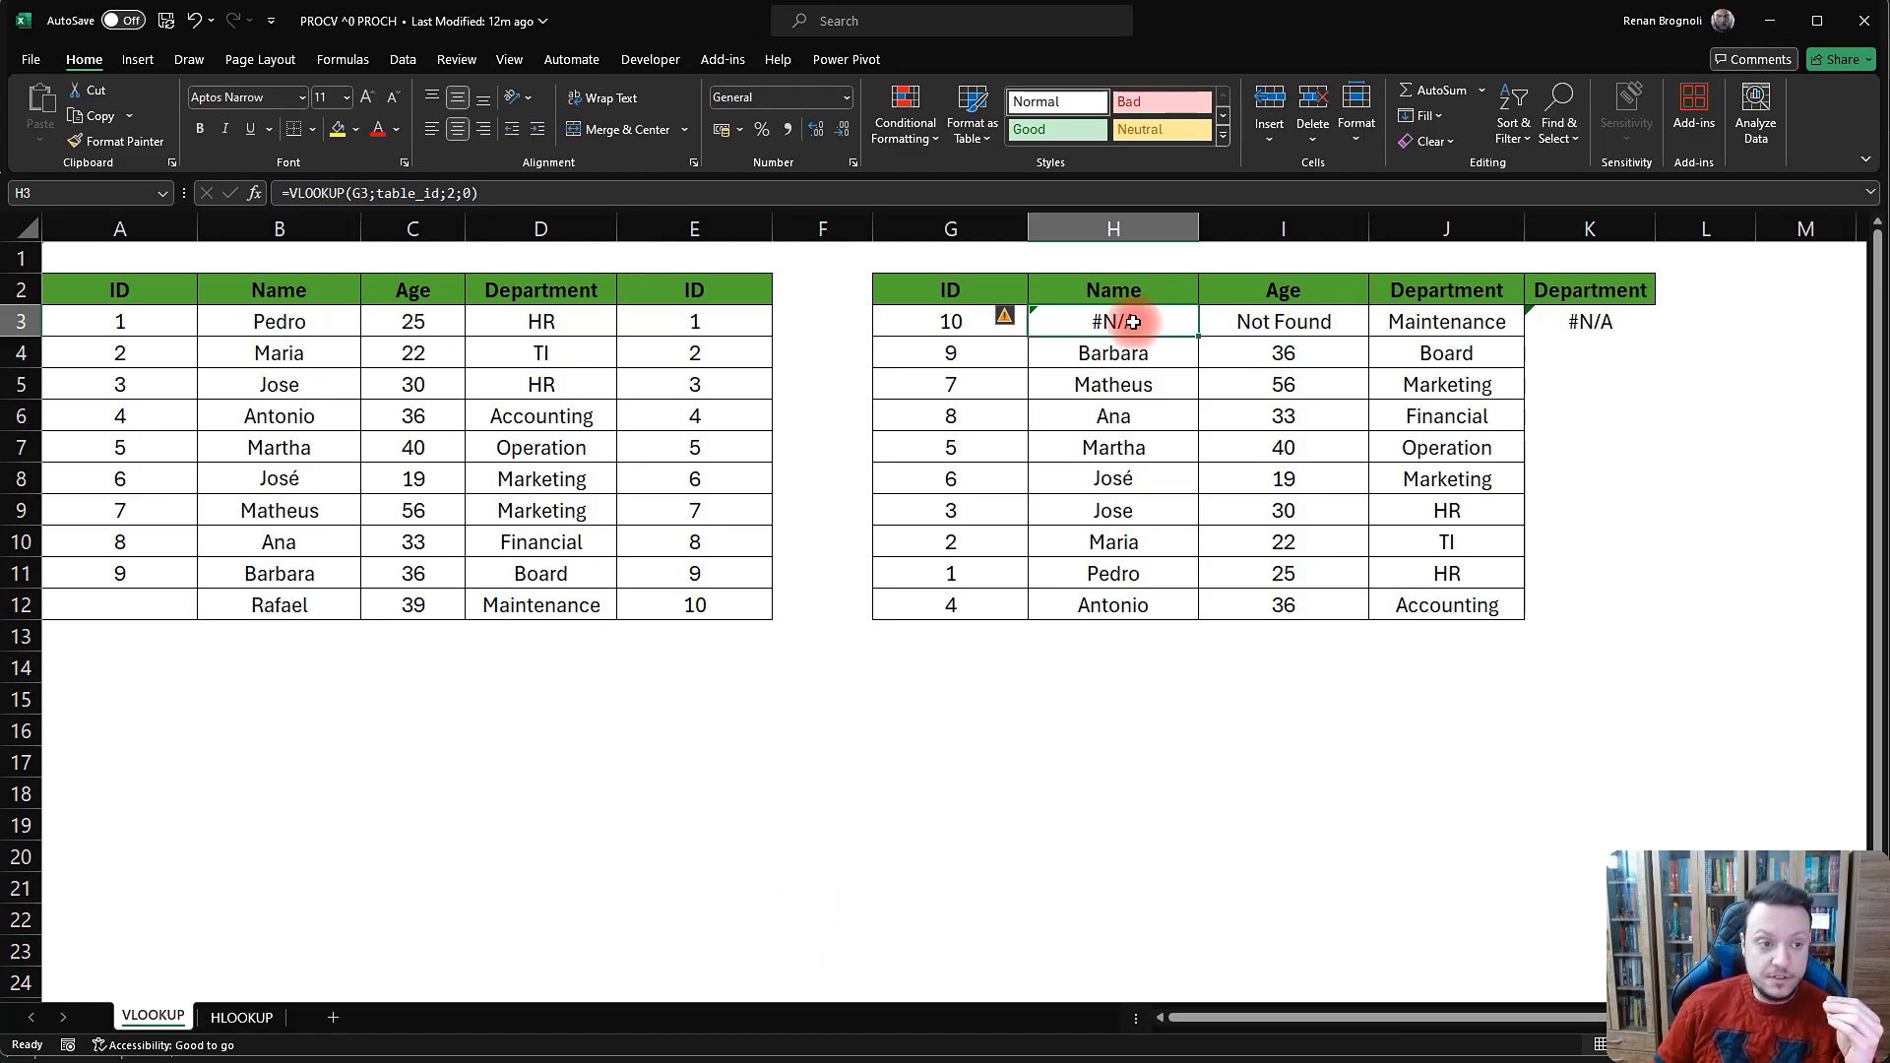
- Wrap the VLOOKUP formula in cell H3 in IFERROR with "Not Found" as the value if error
{"action": "double_click", "coordinate": [1133, 322]}
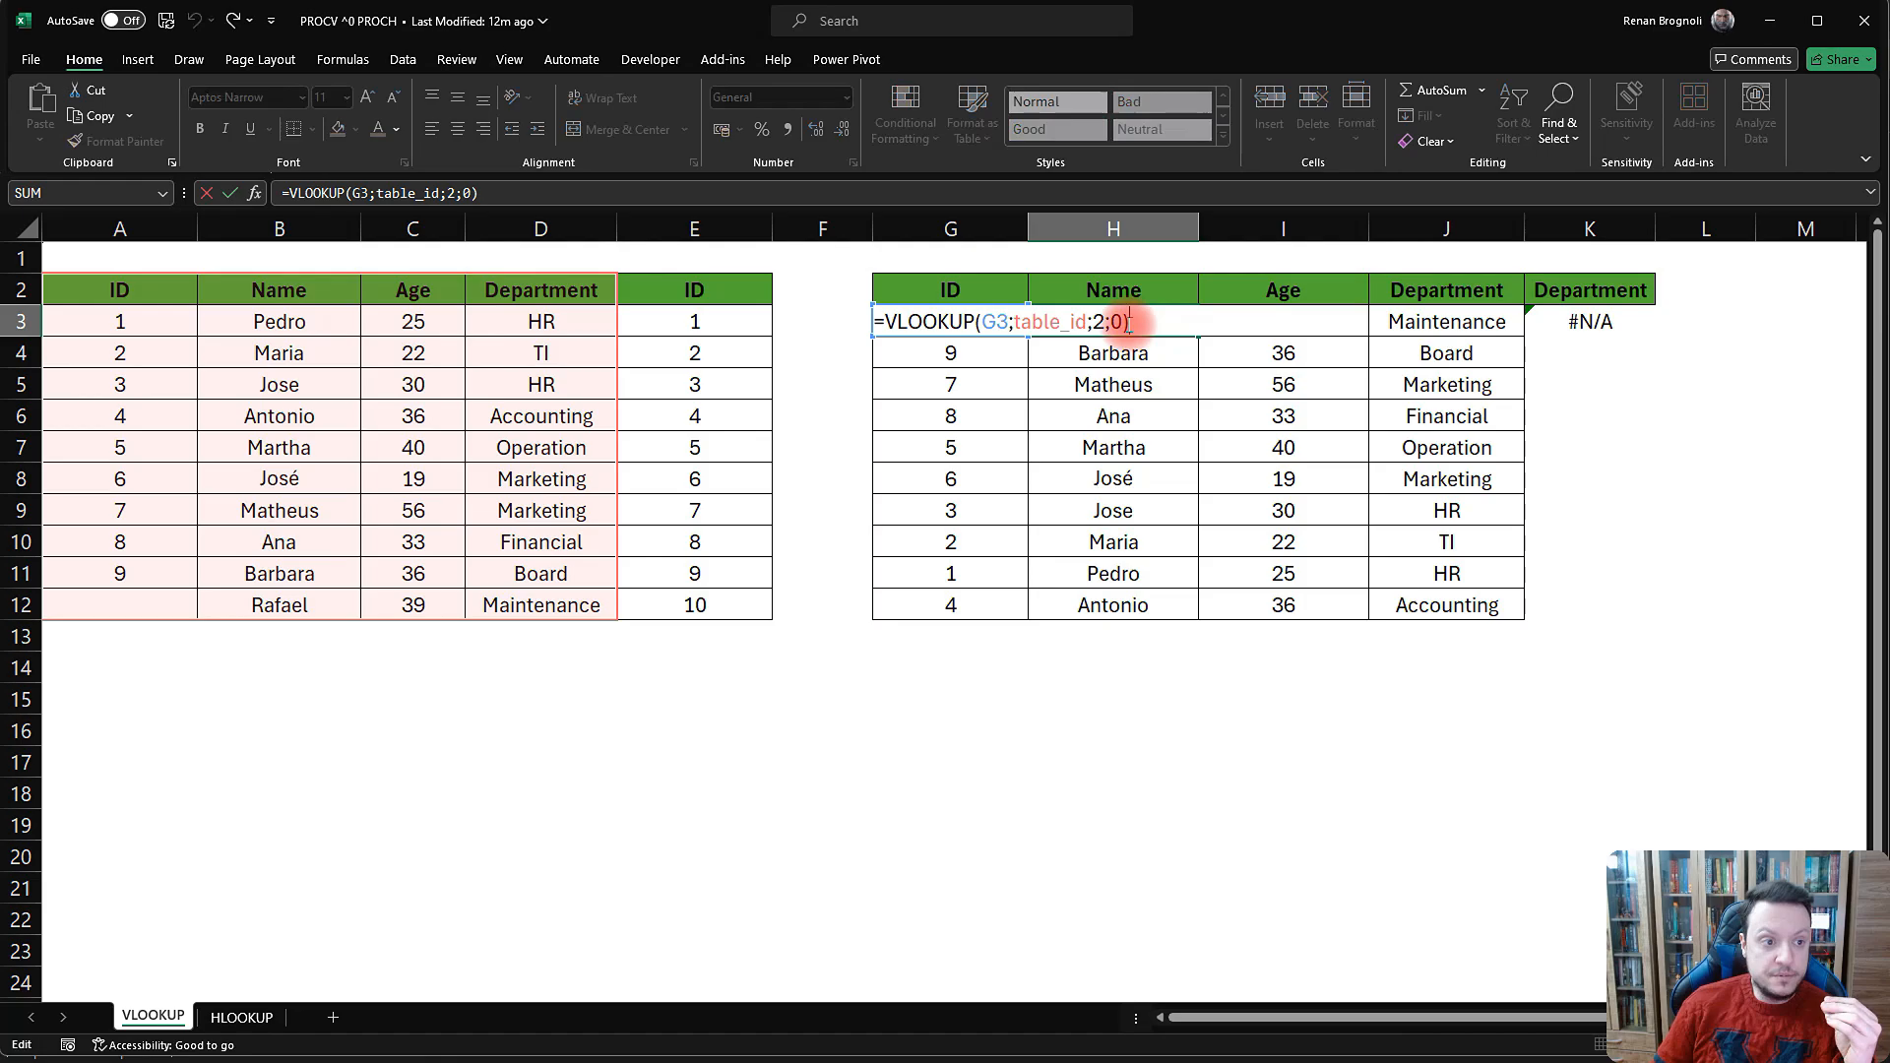
{"action": "left_click", "coordinate": [295, 196]}
{"action": "type", "text": "if"}
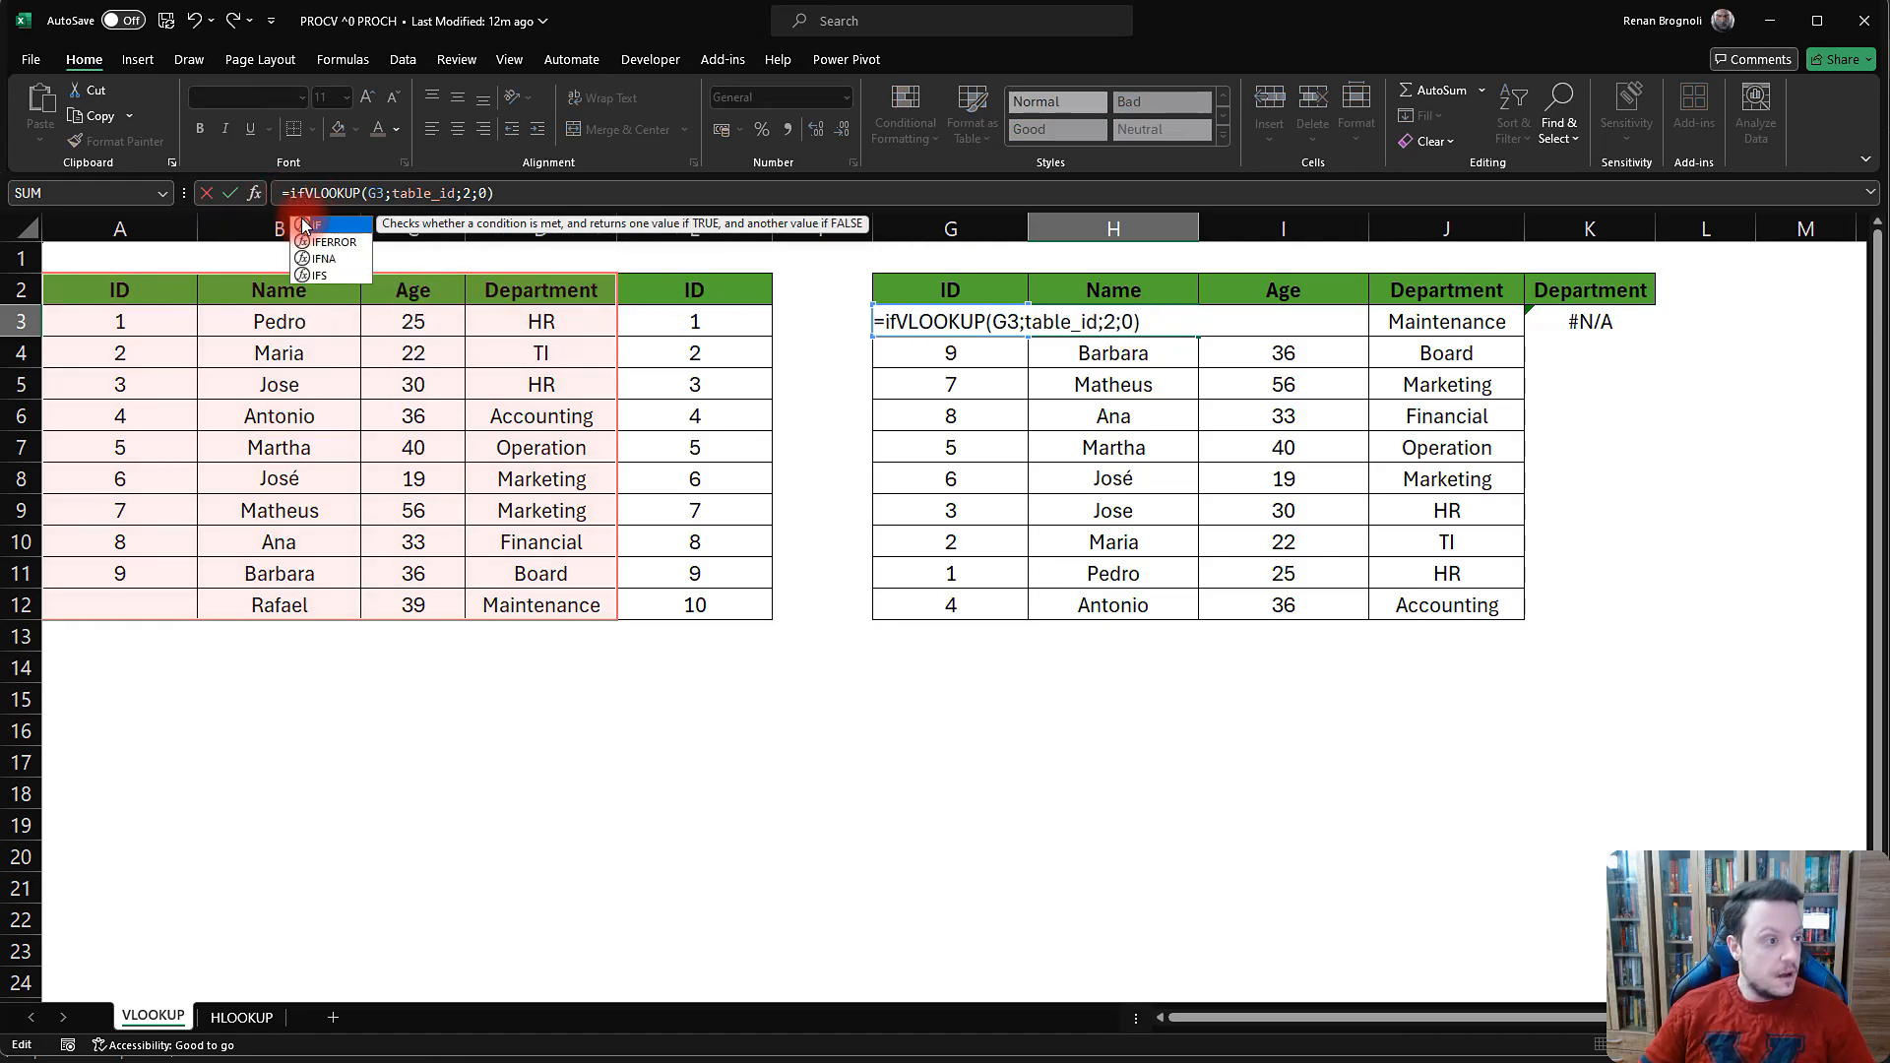
{"action": "double_click", "coordinate": [307, 242]}
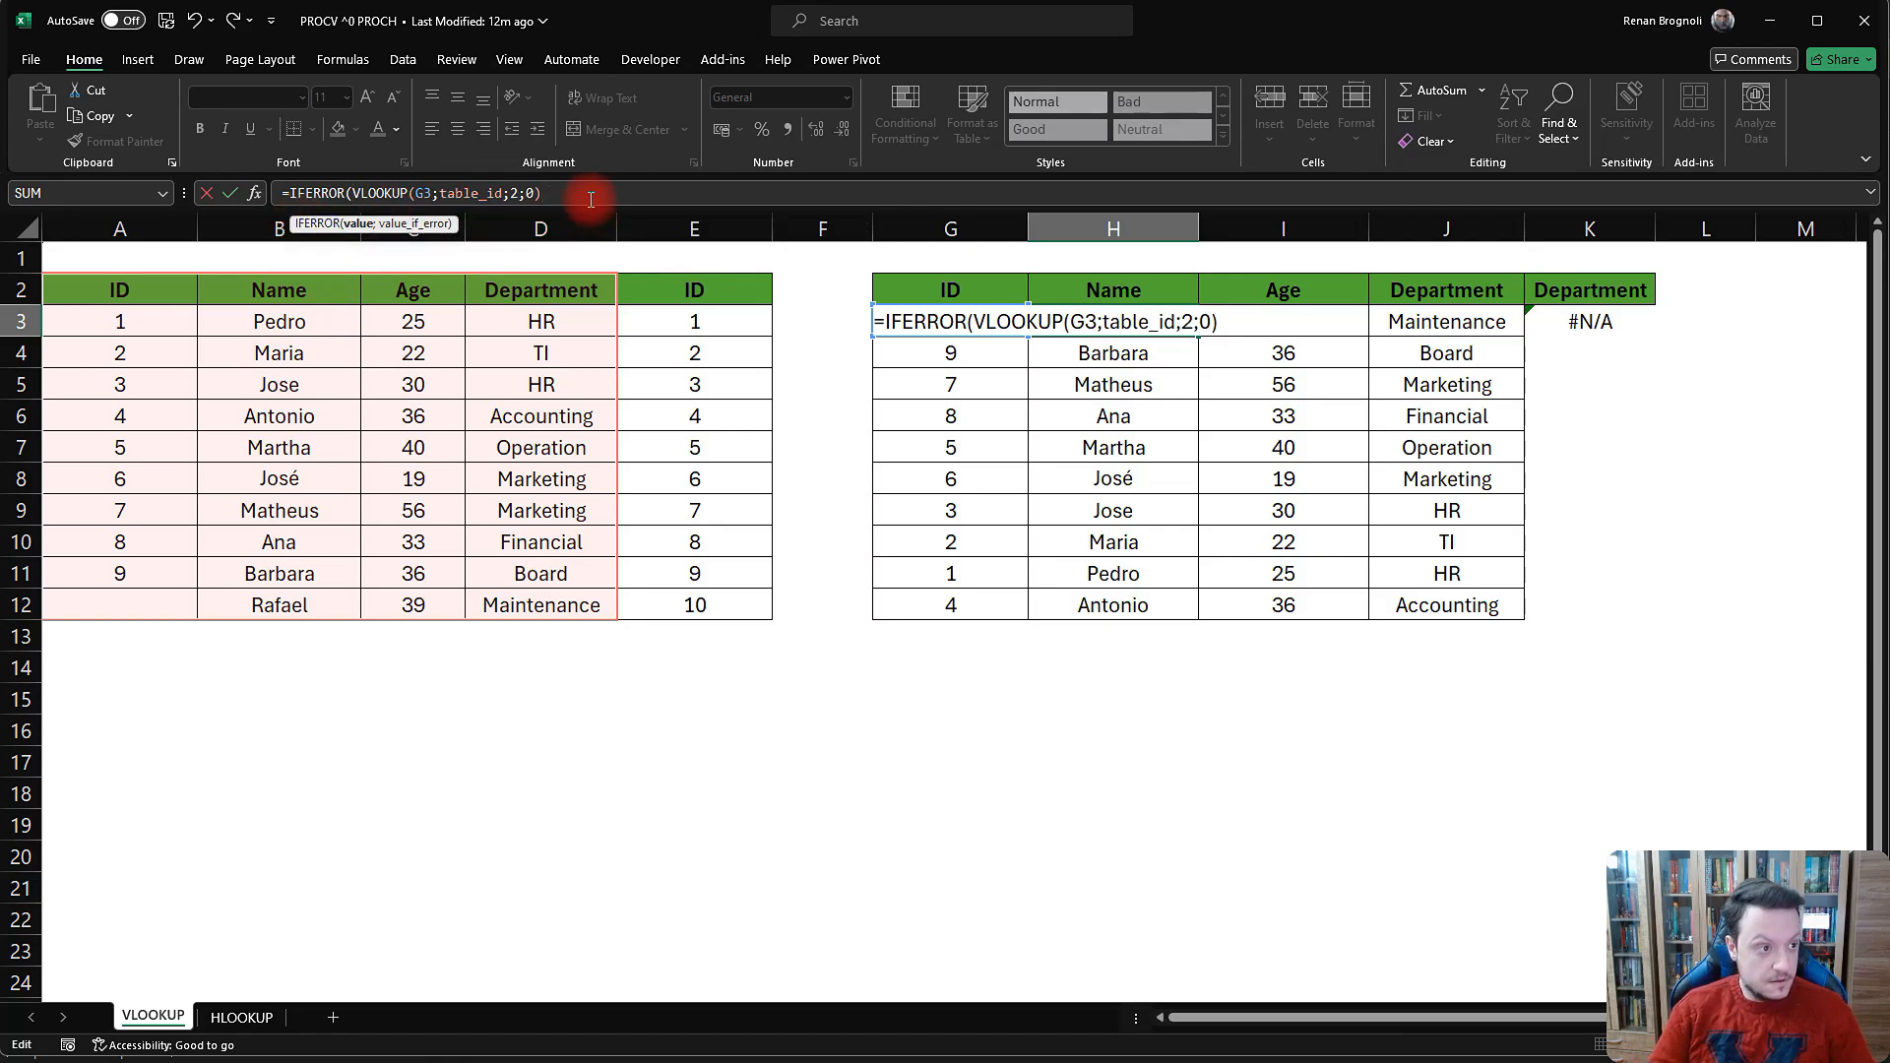
{"action": "key", "text": "BackSpace"}
{"action": "type", "text": ";\"No"}
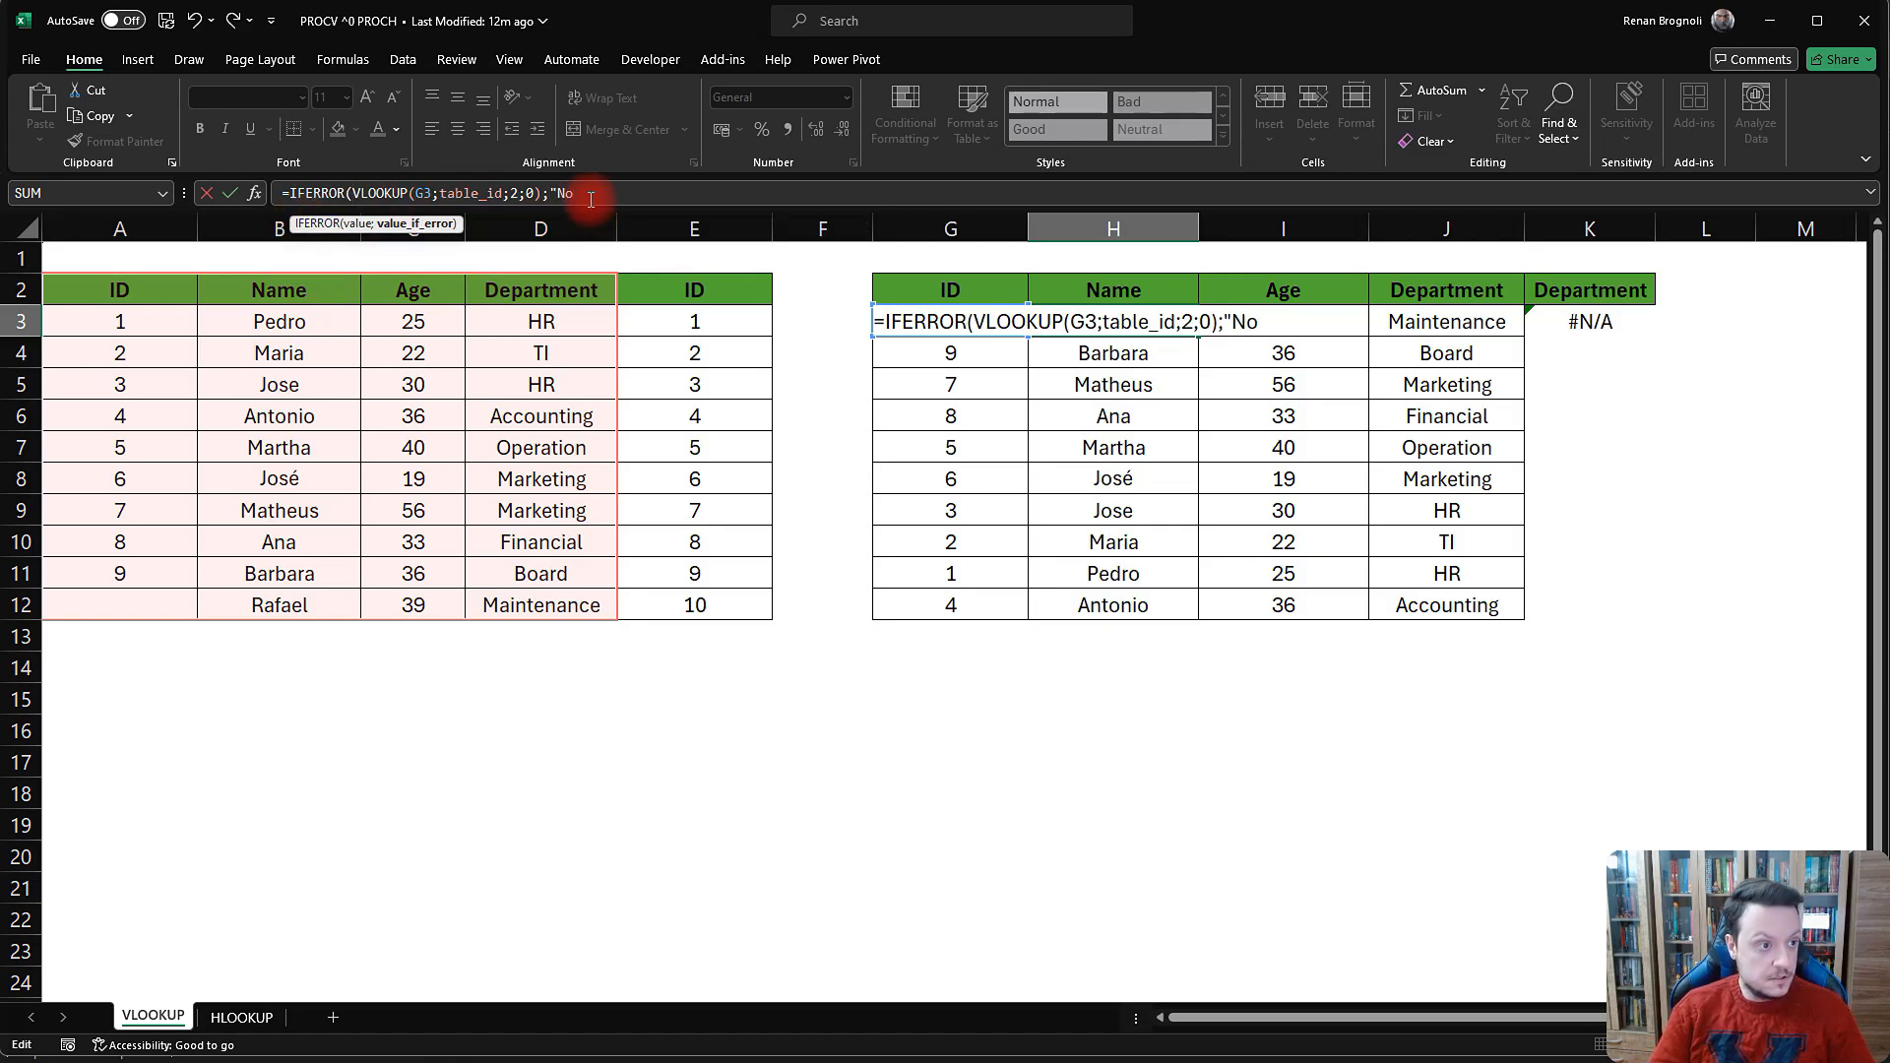
{"action": "type", "text": "t Found"}
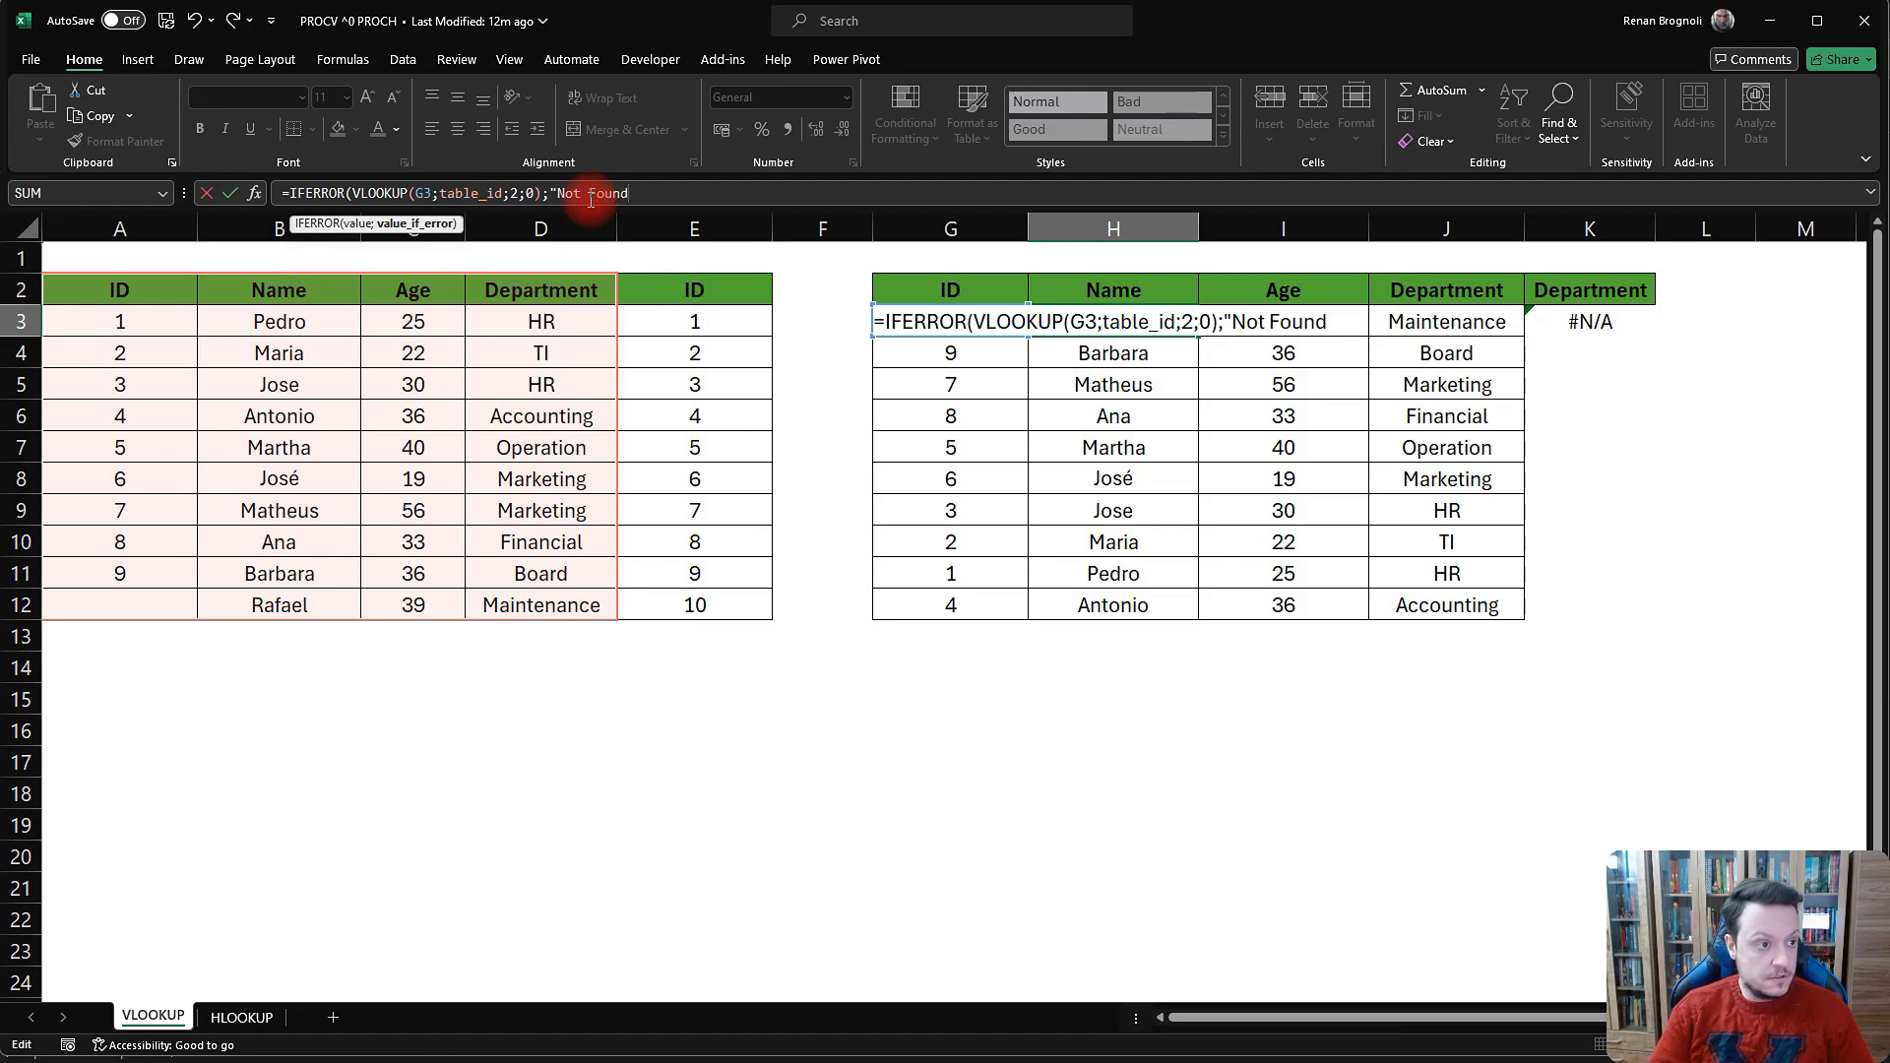
{"action": "type", "text": "\""}
{"action": "key", "text": "Return"}
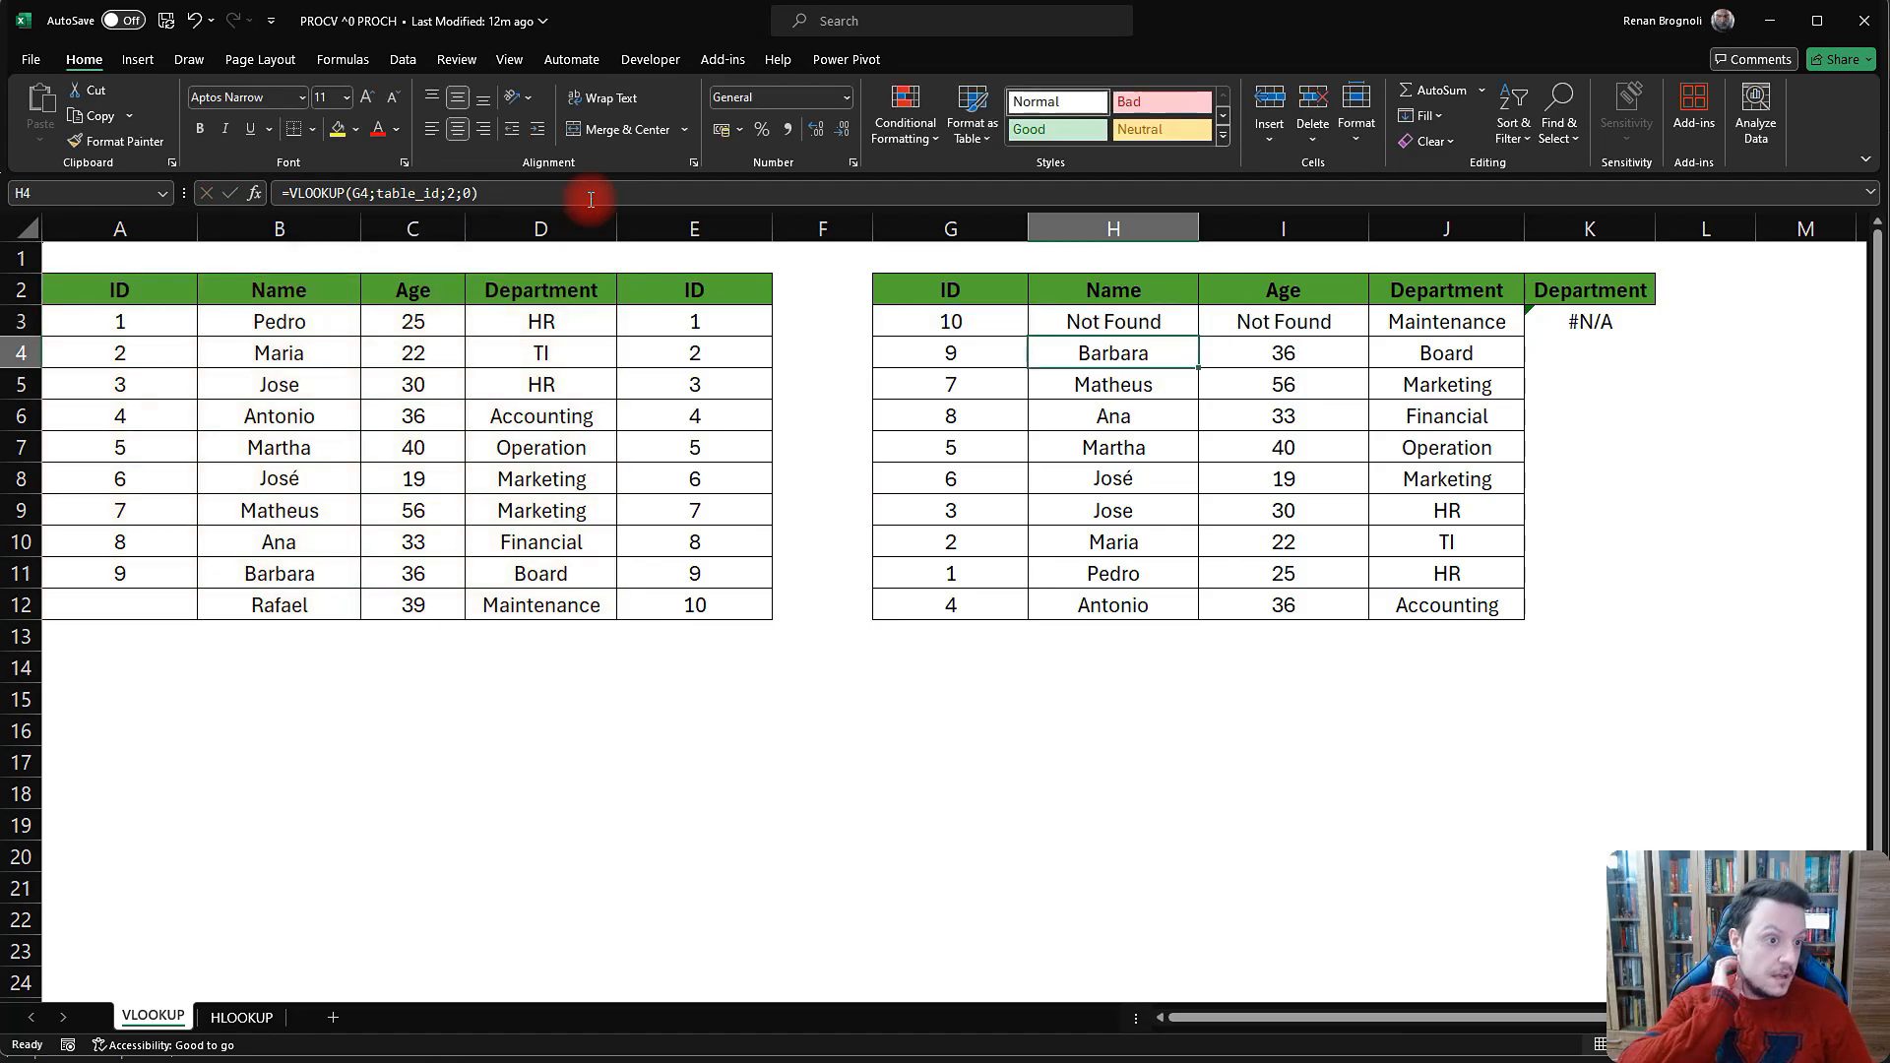